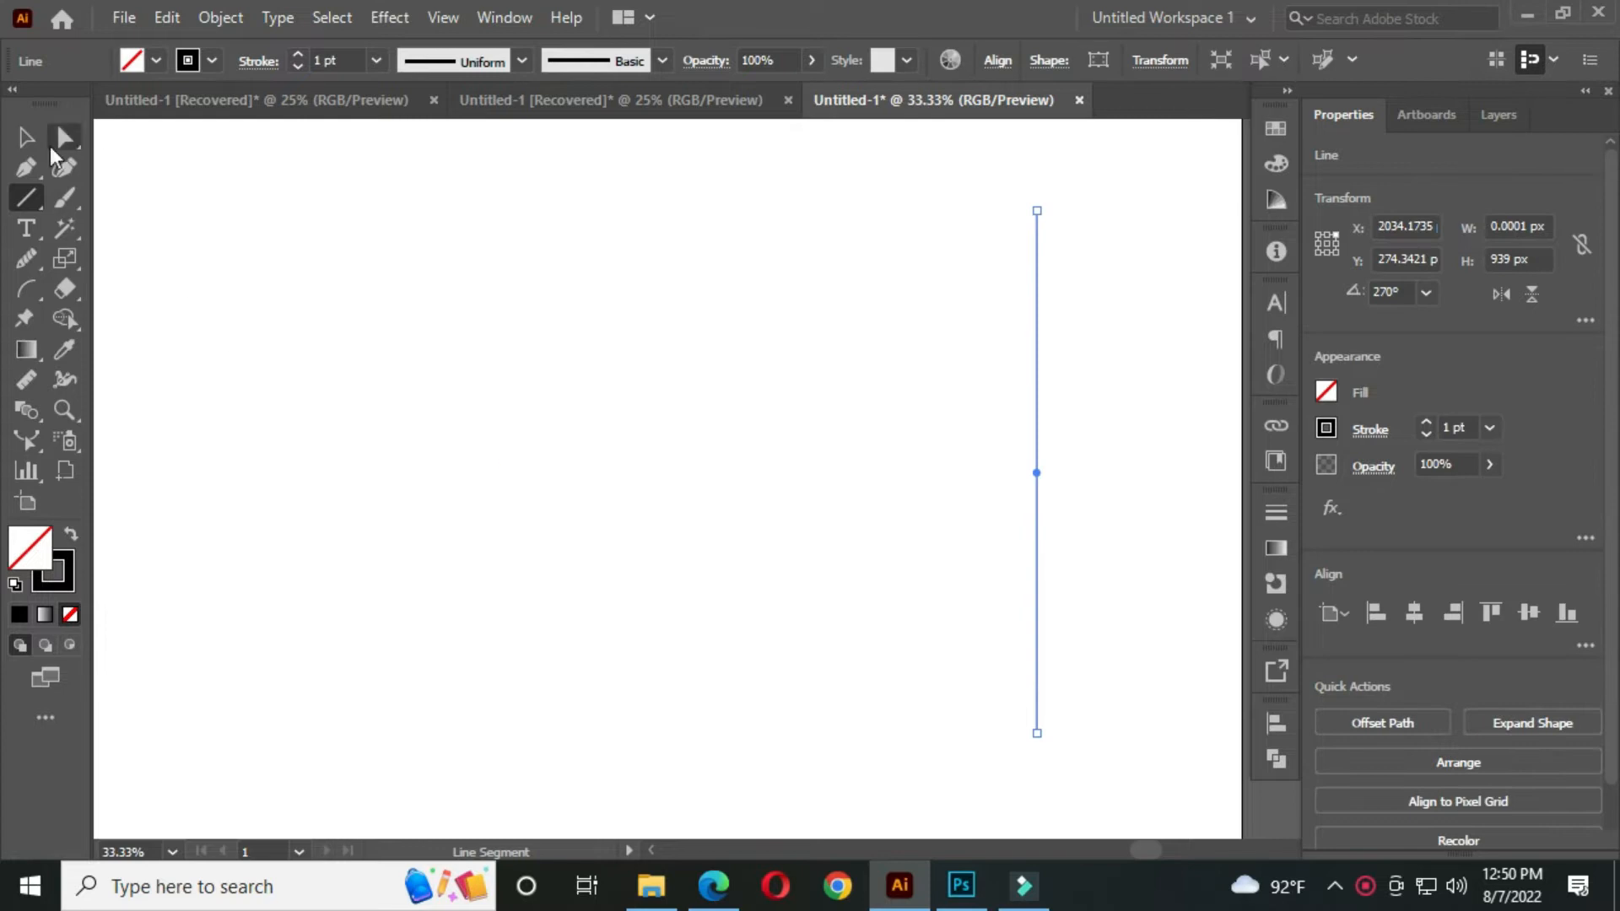
Duplicate the vertical line with a copy 66 px to its left
{"action": "left_click", "coordinate": [27, 137]}
{"action": "left_click", "coordinate": [1087, 411]}
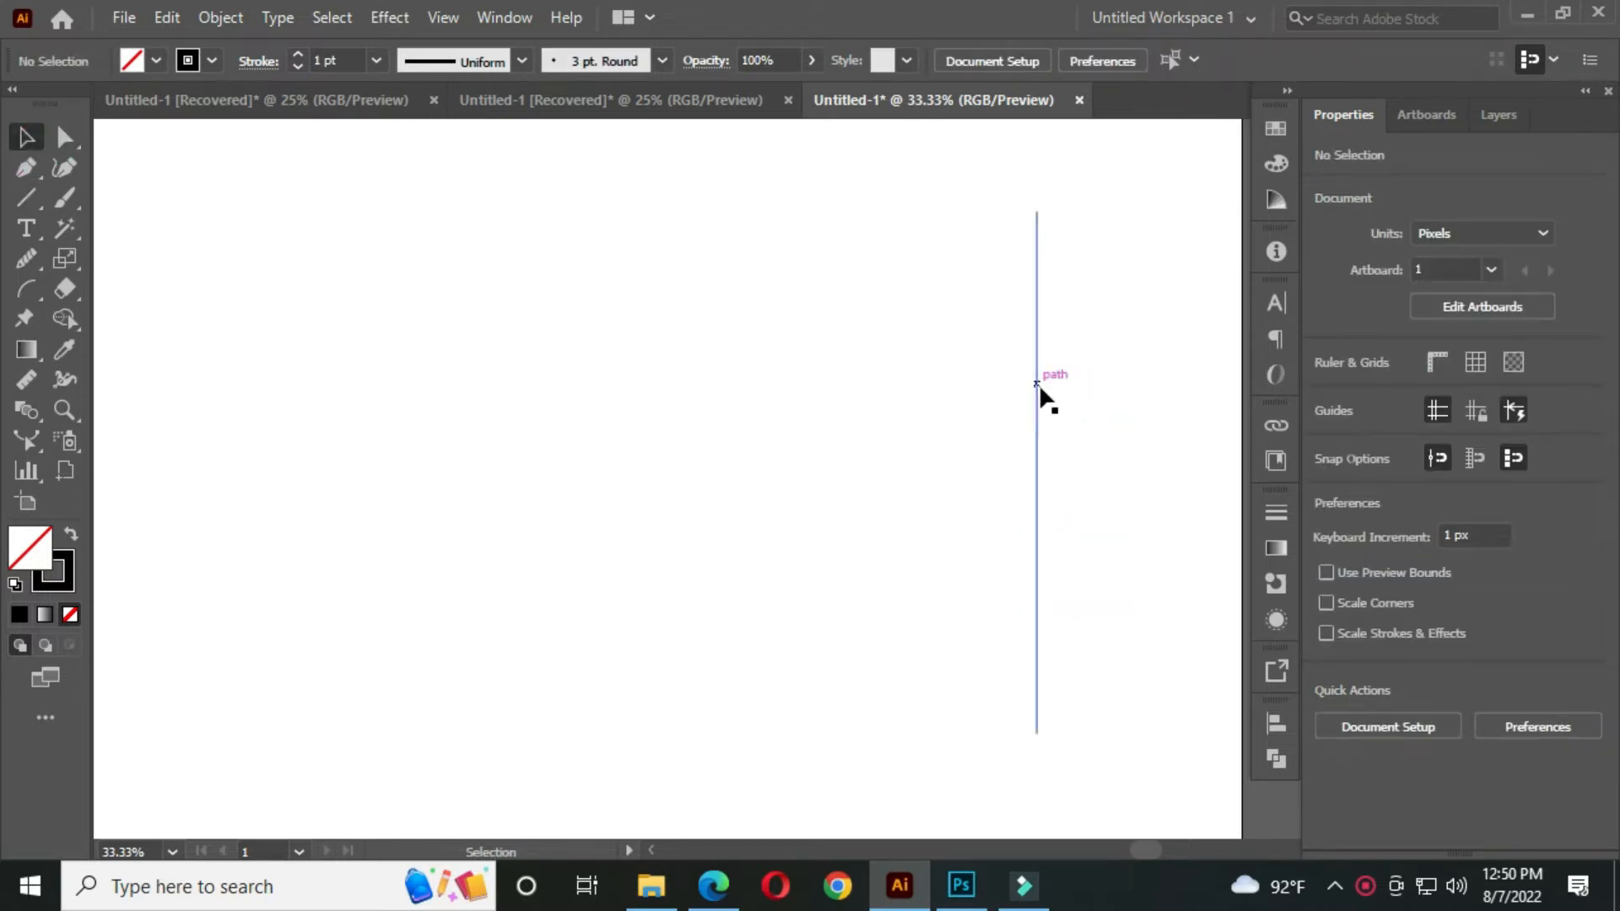
{"action": "scroll", "coordinate": [1047, 403], "scroll_direction": "up", "scroll_amount": 1}
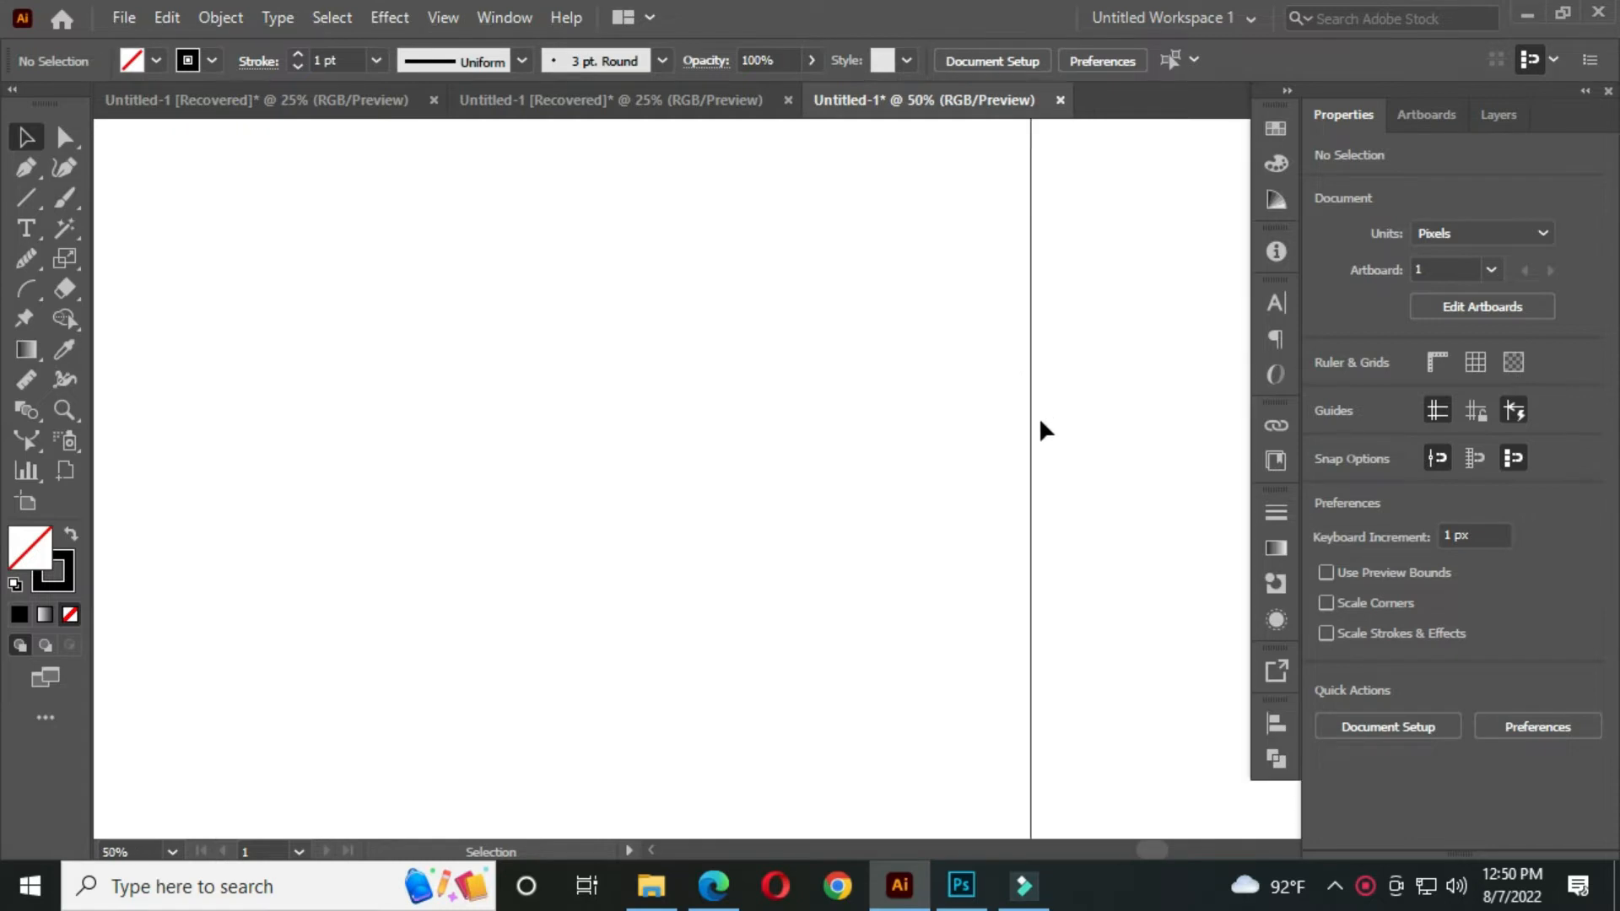
{"action": "left_click", "coordinate": [1031, 422]}
{"action": "left_click_drag", "start_coordinate": [1032, 427], "coordinate": [976, 422]}
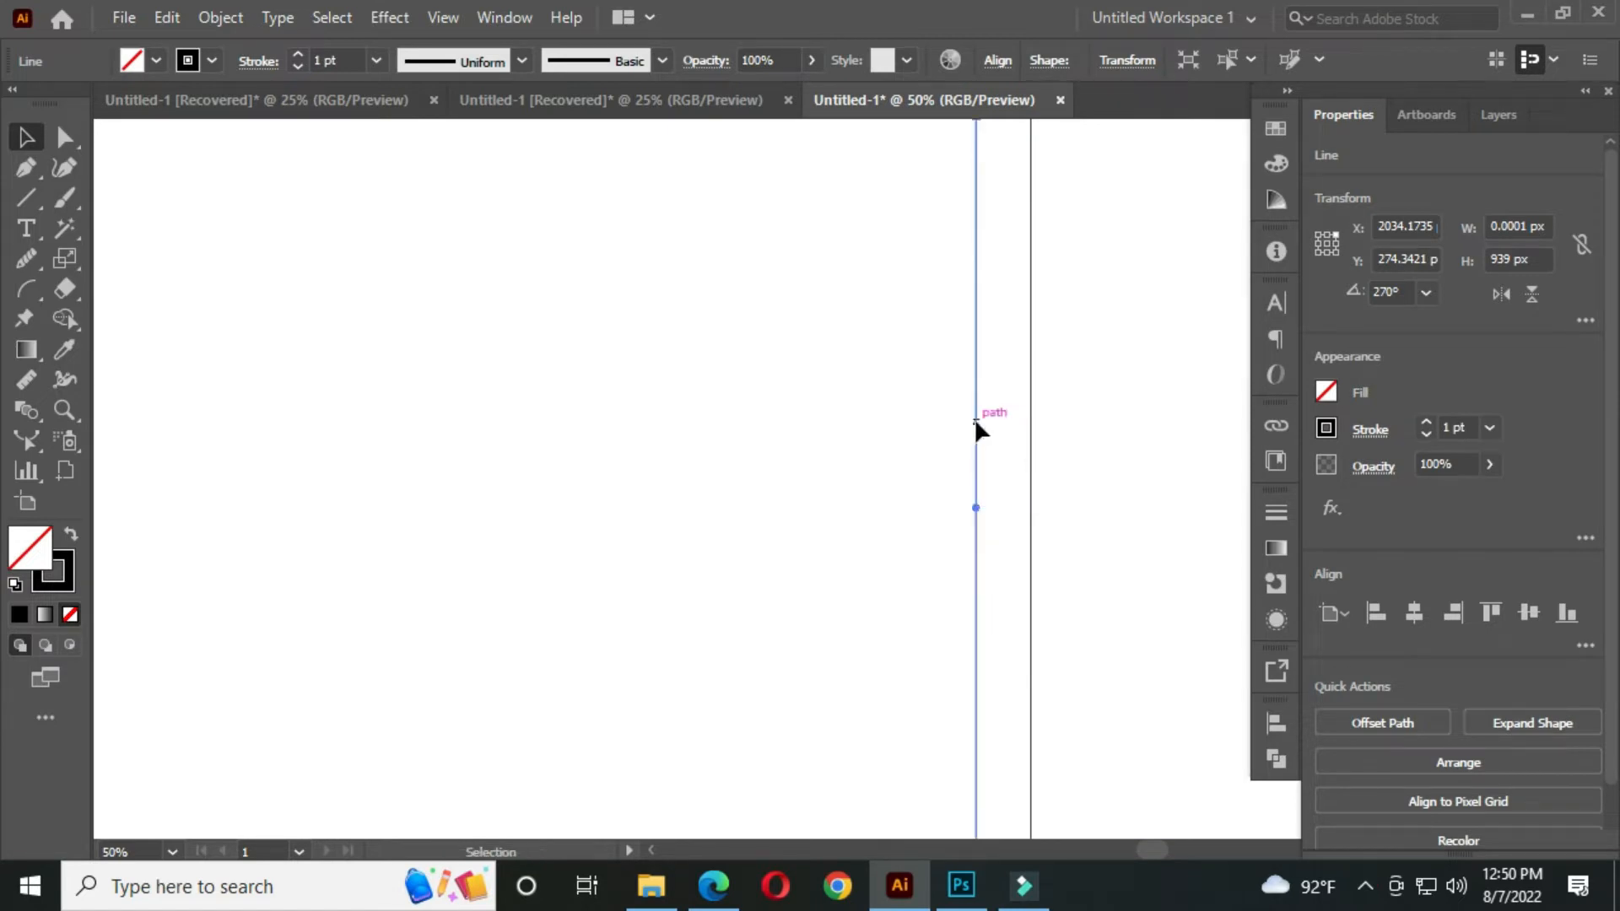
{"action": "scroll", "coordinate": [1080, 415], "scroll_direction": "down", "scroll_amount": 1}
{"action": "mouse_move", "coordinate": [1080, 413]}
{"action": "left_mouse_down"}
{"action": "mouse_move", "coordinate": [1059, 411]}
{"action": "mouse_move", "coordinate": [1081, 406]}
{"action": "left_mouse_up"}
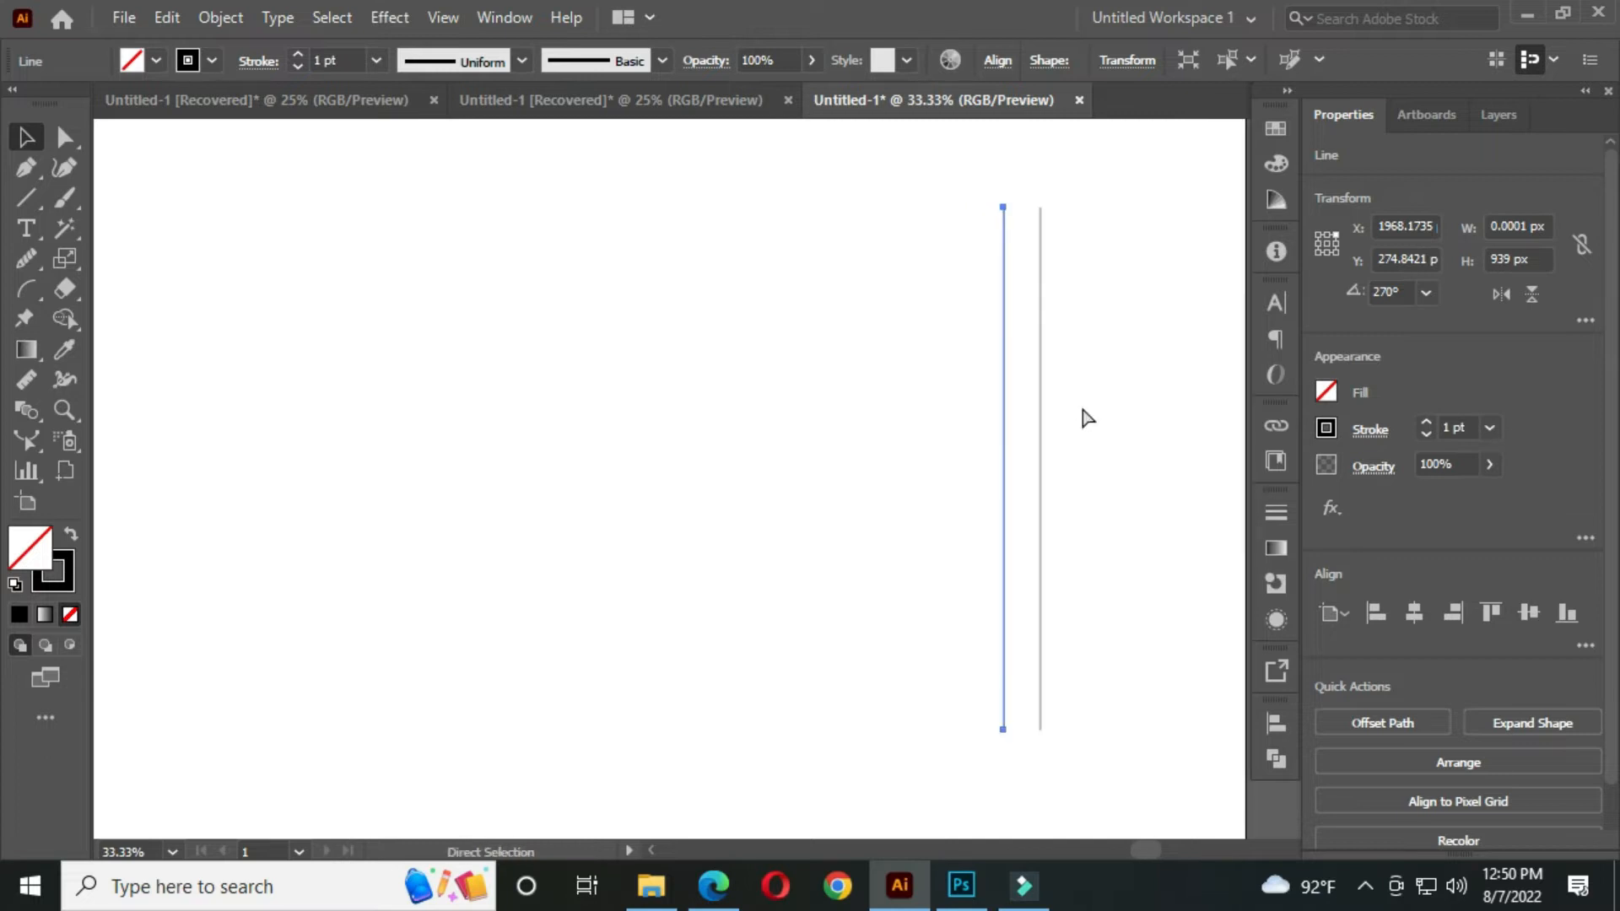
Repeat the duplication at the same spacing until there are ten parallel vertical lines
{"action": "key", "text": "ctrl+d"}
{"action": "key", "text": "ctrl+d"}
{"action": "key", "text": "ctrl+d"}
{"action": "key", "text": "ctrl+d"}
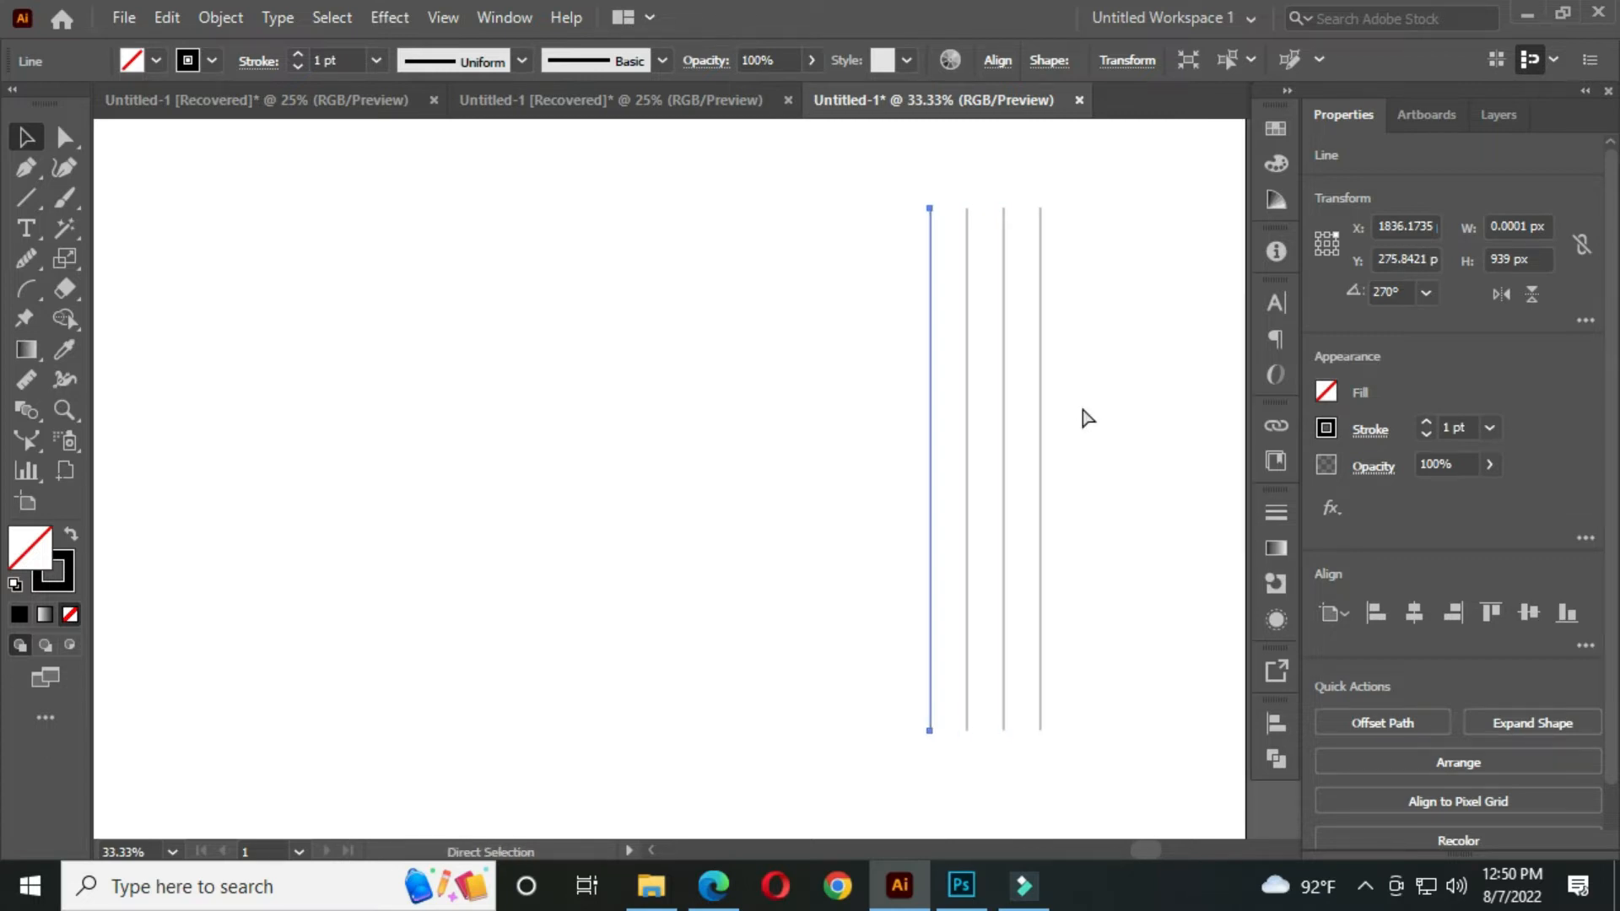
{"action": "key", "text": "ctrl+d"}
{"action": "key", "text": "ctrl+d"}
{"action": "key", "text": "ctrl+d"}
{"action": "key", "text": "ctrl+d"}
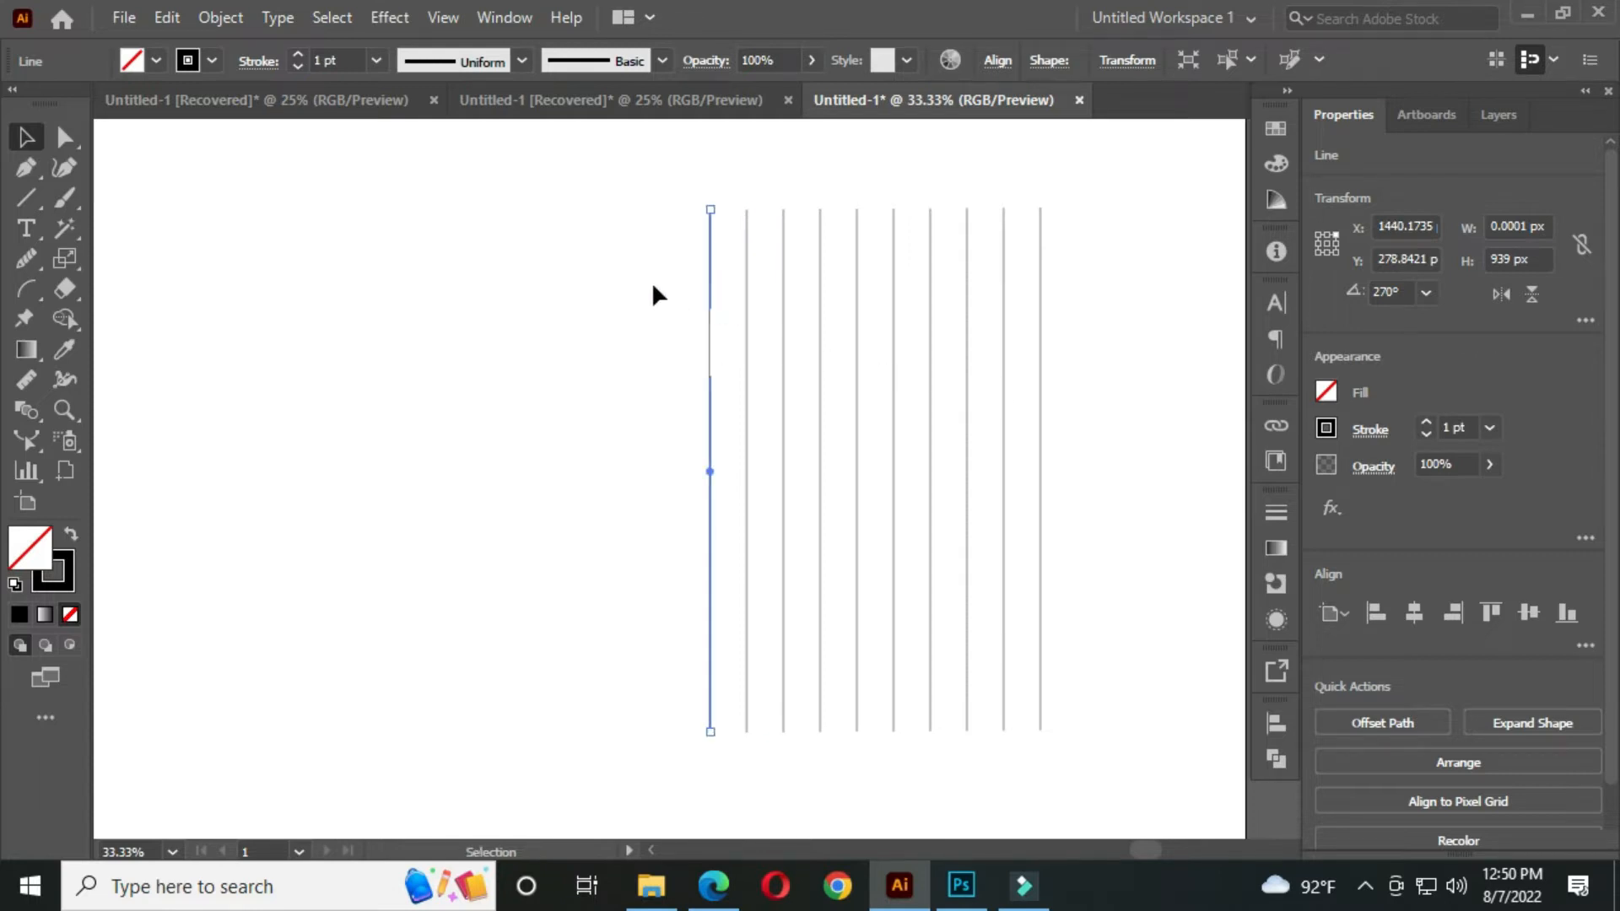
Align the vertical centers of all ten lines and shift the set left toward the middle of the artboard
{"action": "left_click_drag", "start_coordinate": [869, 340], "coordinate": [1106, 496]}
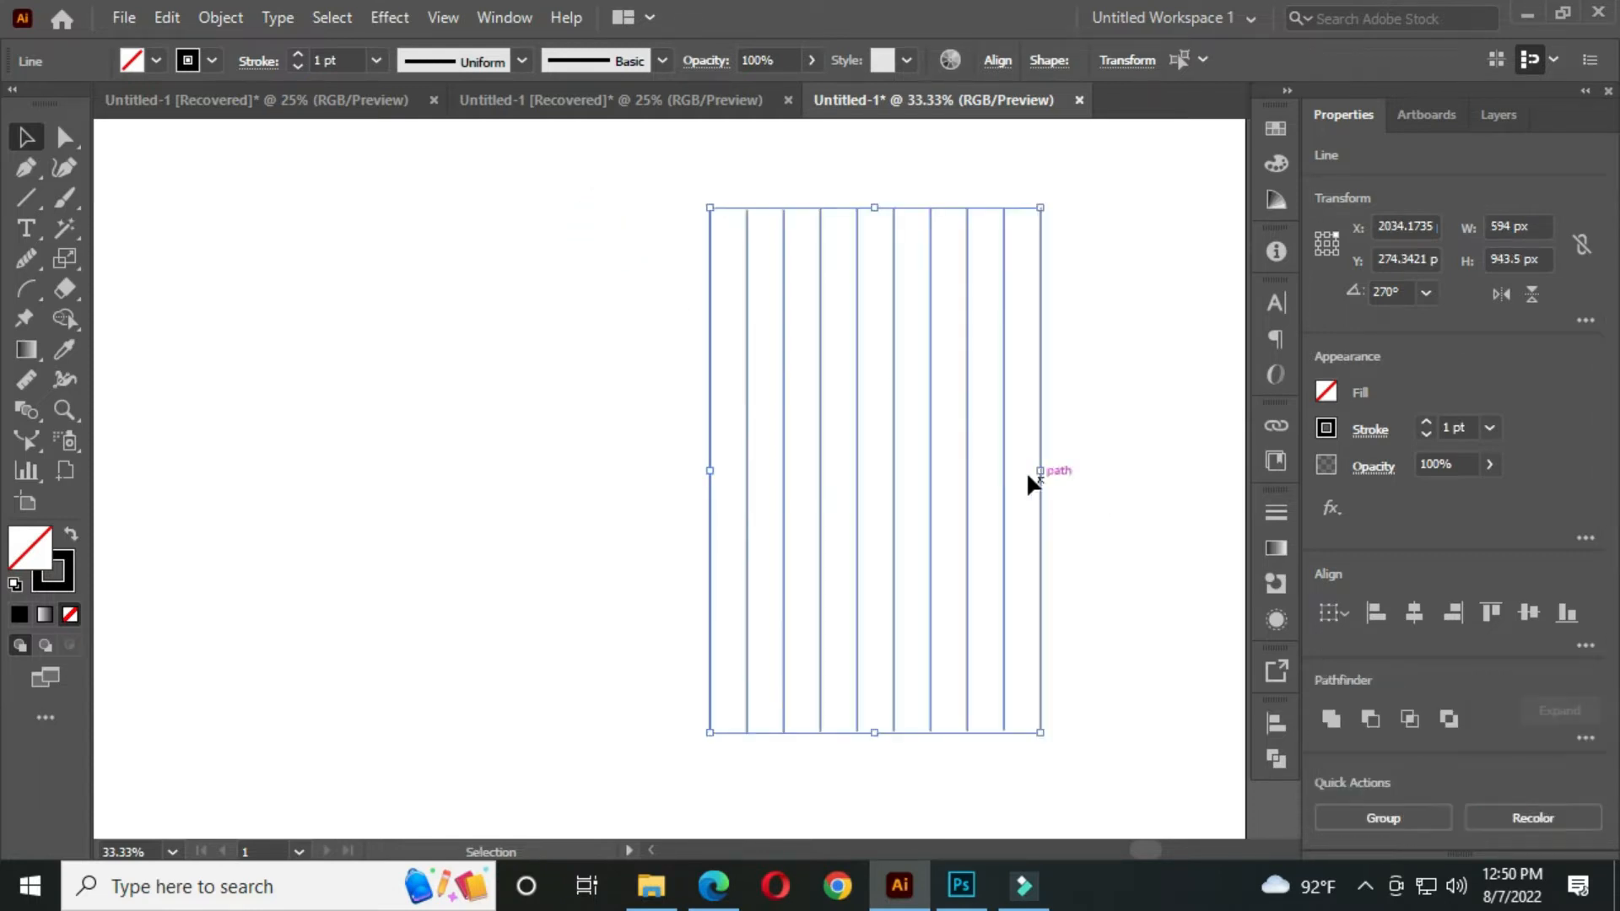
{"action": "left_click_drag", "start_coordinate": [891, 439], "coordinate": [736, 439]}
{"action": "left_click", "coordinate": [997, 65]}
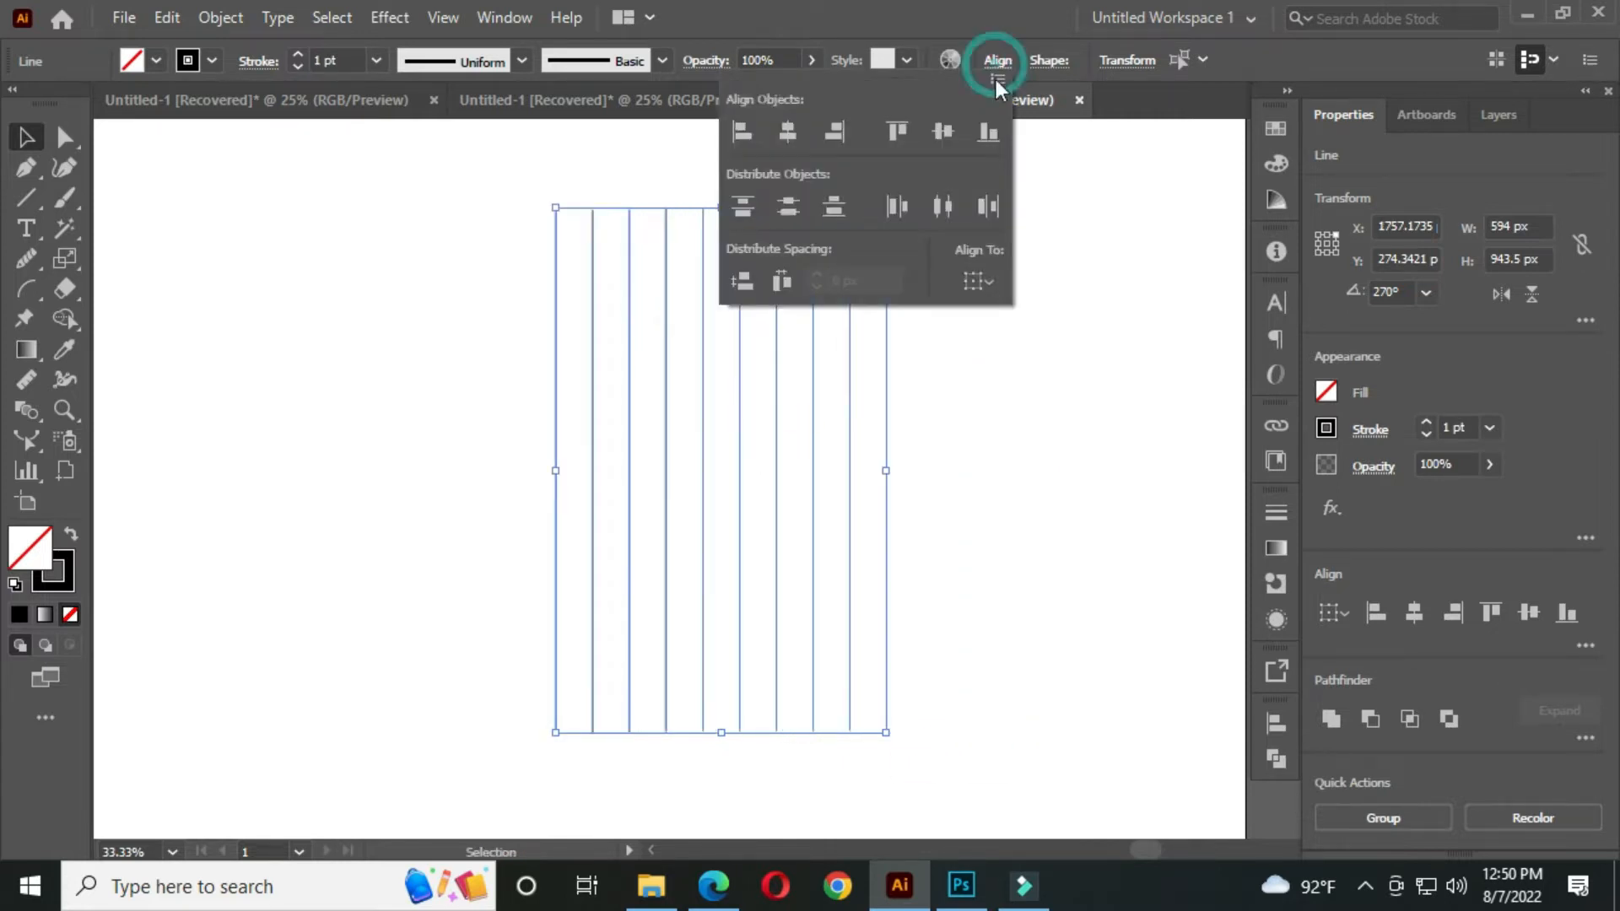
{"action": "left_click", "coordinate": [945, 133]}
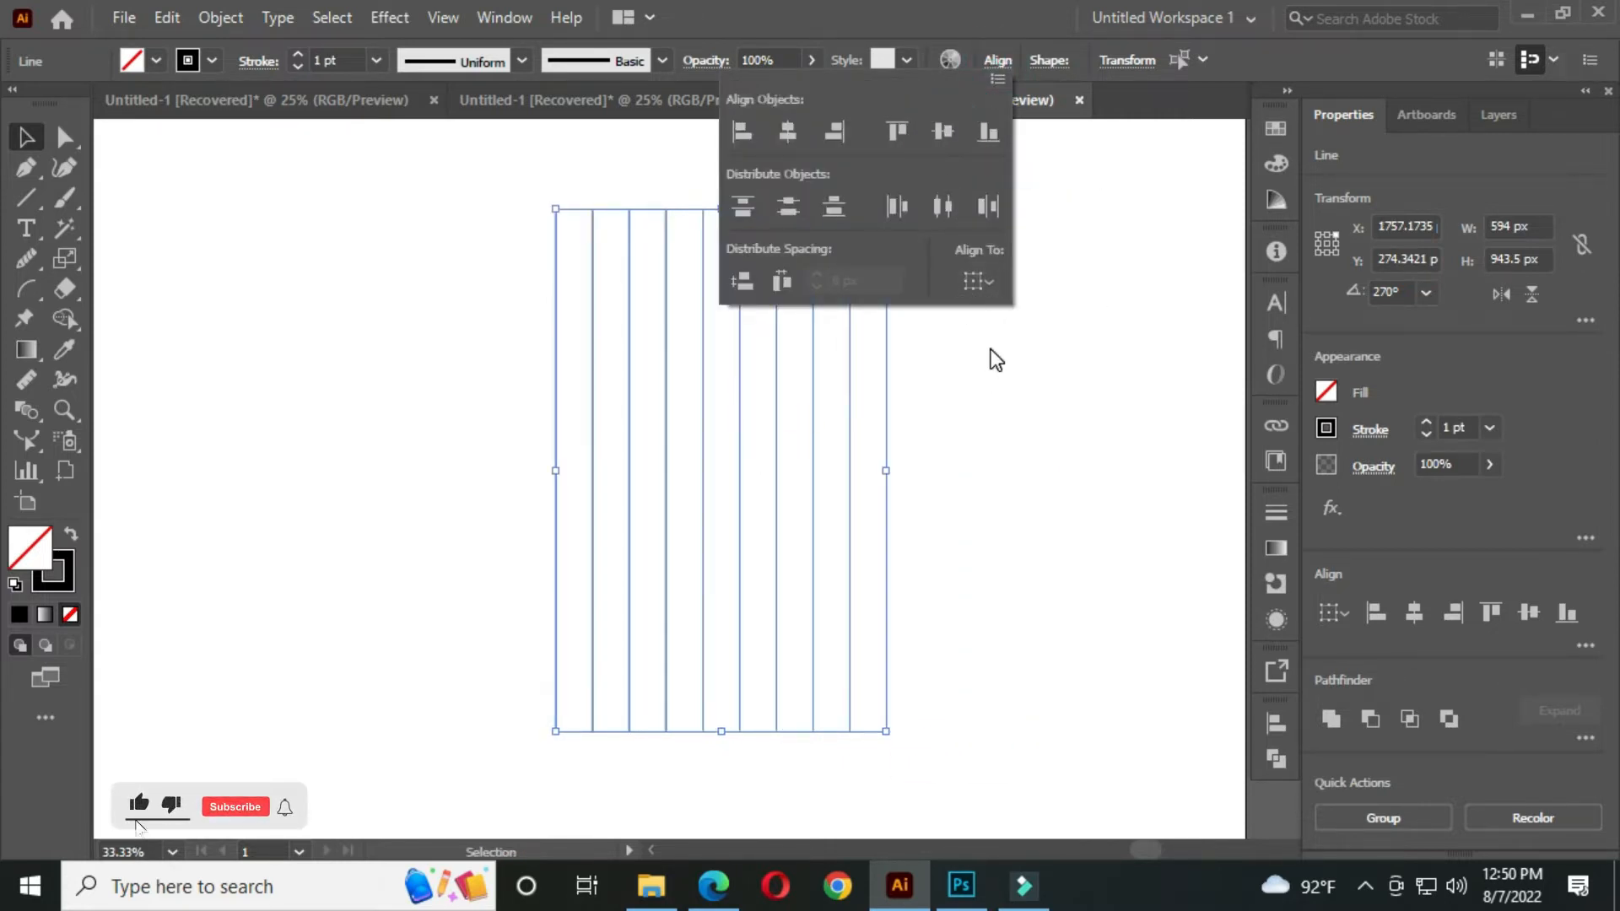
{"action": "left_click", "coordinate": [968, 353]}
{"action": "left_click_drag", "start_coordinate": [774, 417], "coordinate": [750, 419]}
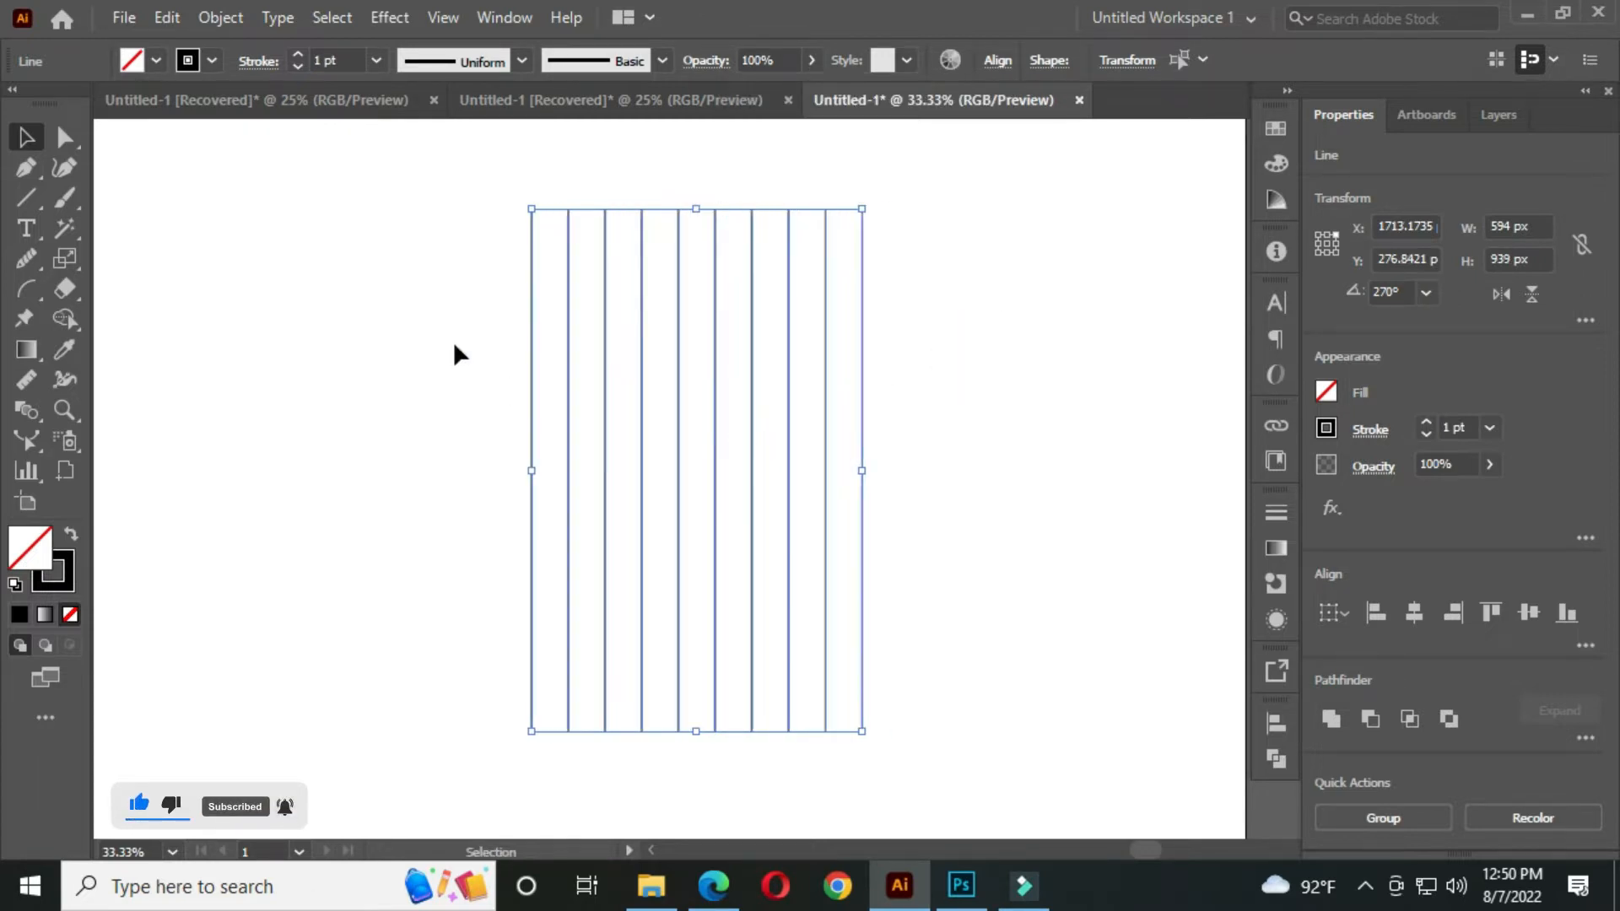
Create a six-sided polygon with a 50 px radius in the empty area left of the lines
{"action": "left_click", "coordinate": [454, 346]}
{"action": "left_click", "coordinate": [29, 197]}
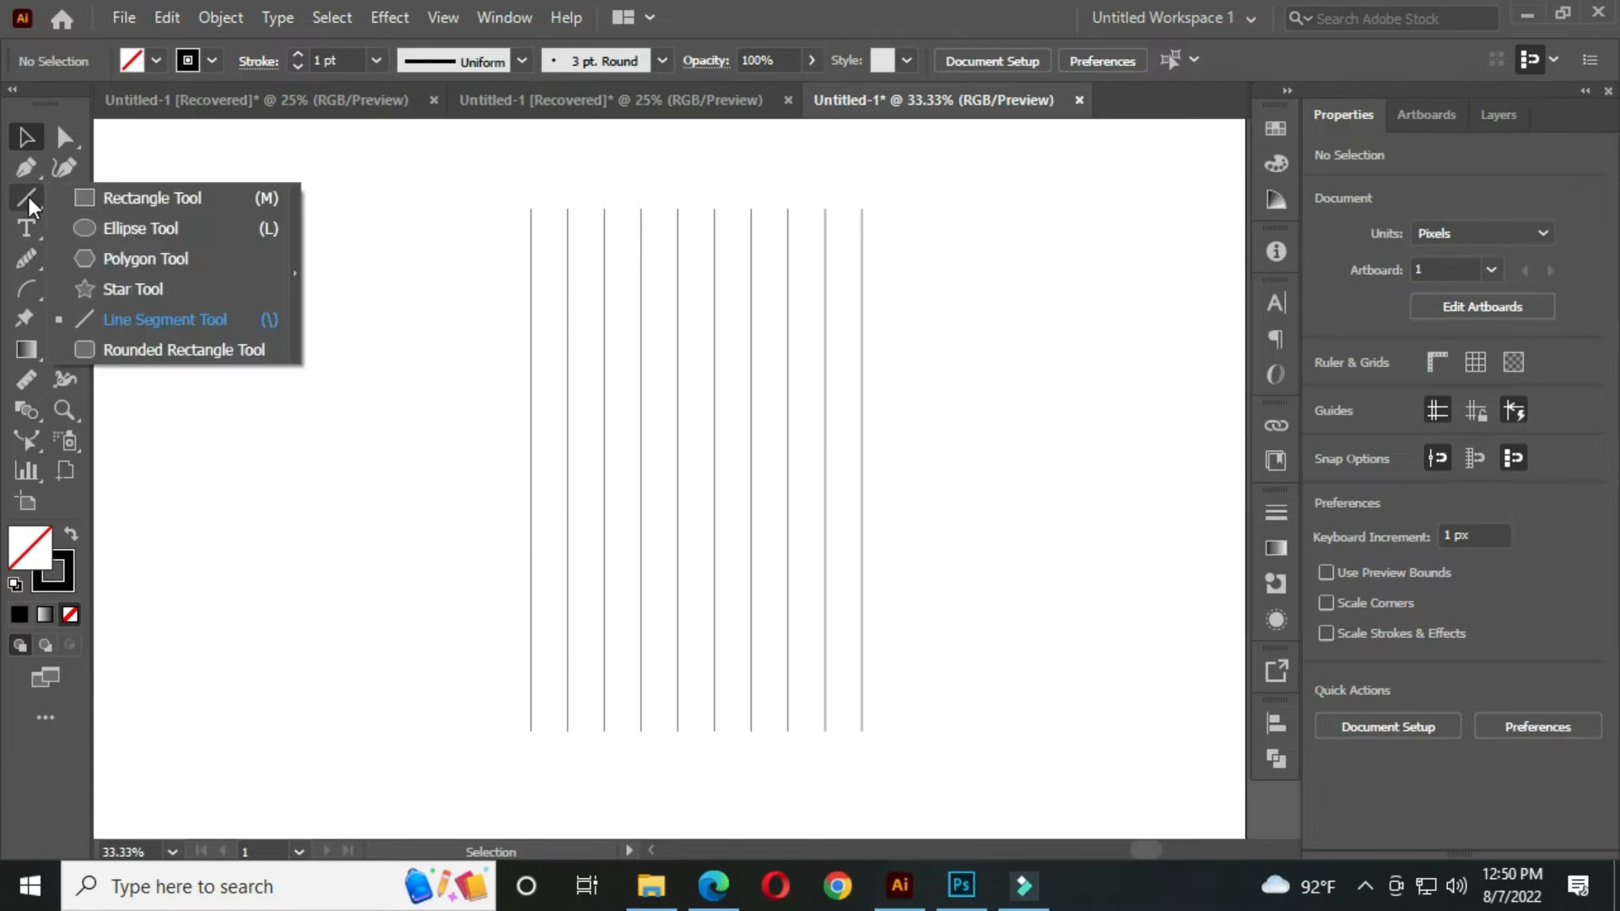
{"action": "left_click", "coordinate": [157, 262]}
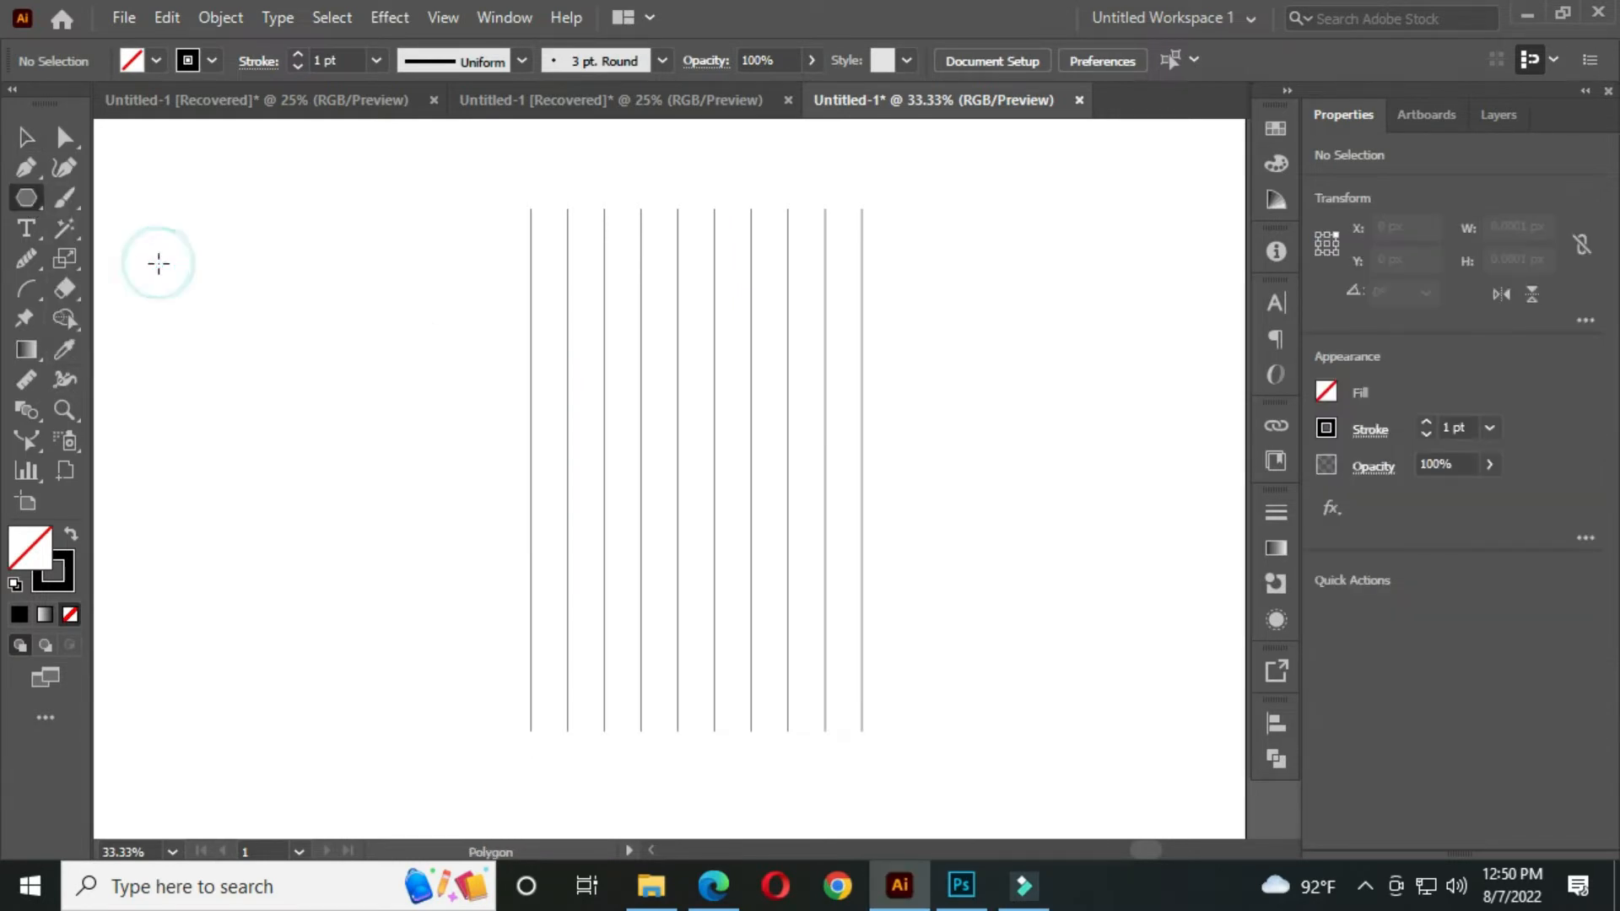
{"action": "left_click", "coordinate": [352, 373]}
{"action": "left_click", "coordinate": [732, 492]}
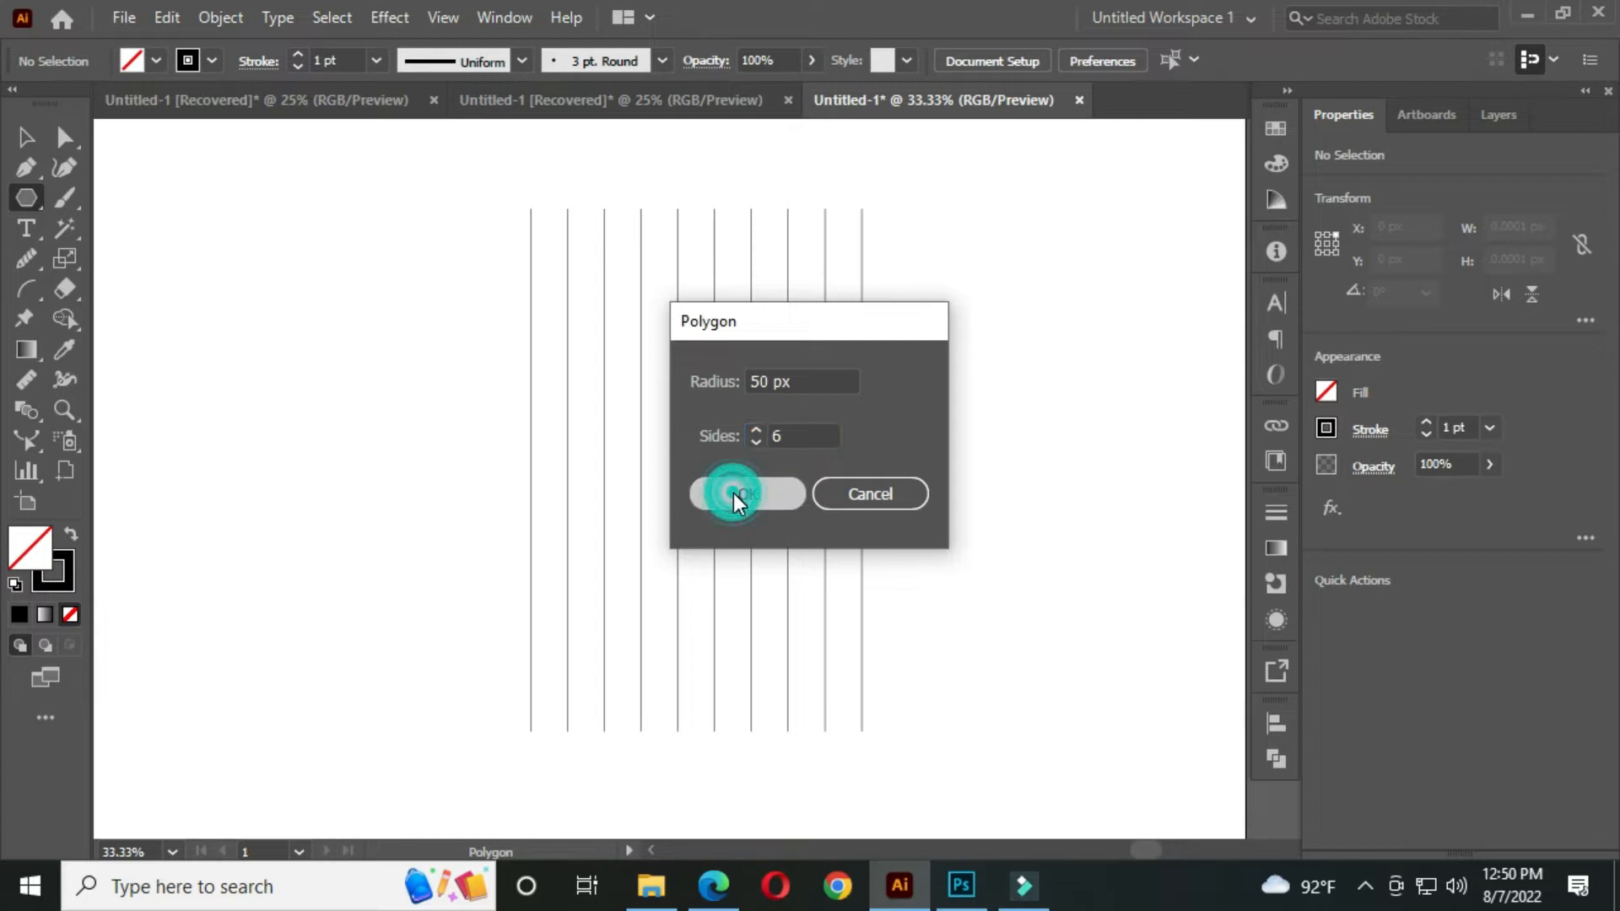
Rotate the small hexagon 90° clockwise so that a corner points up
{"action": "left_click", "coordinate": [32, 140]}
{"action": "scroll", "coordinate": [369, 372], "scroll_direction": "up", "scroll_amount": 1}
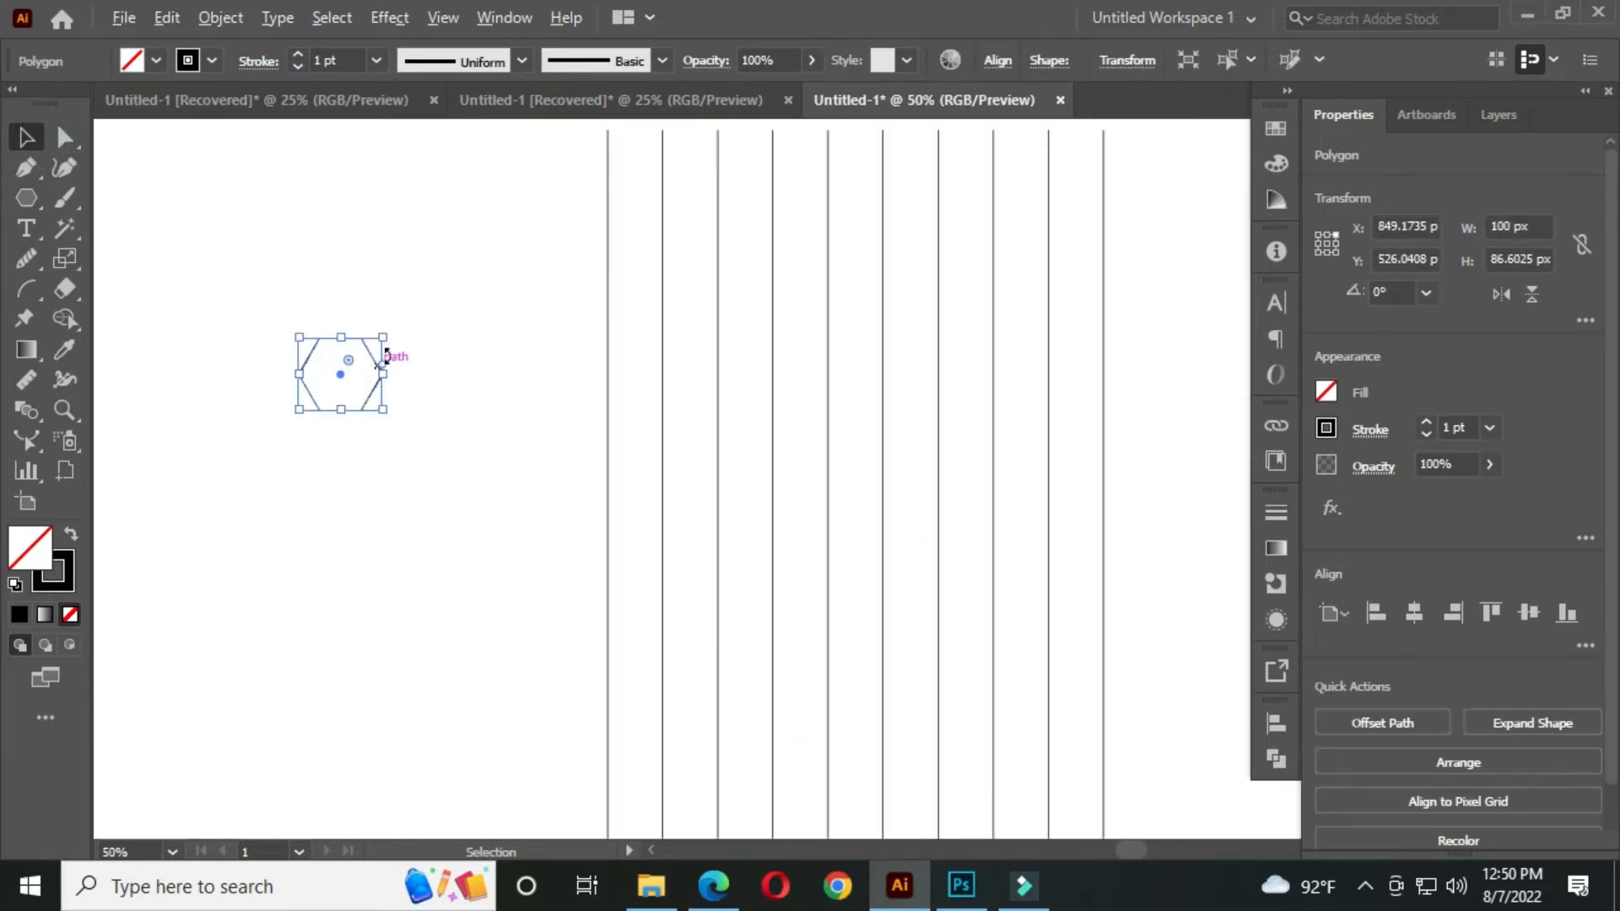
{"action": "scroll", "coordinate": [391, 326], "scroll_direction": "up", "scroll_amount": 1}
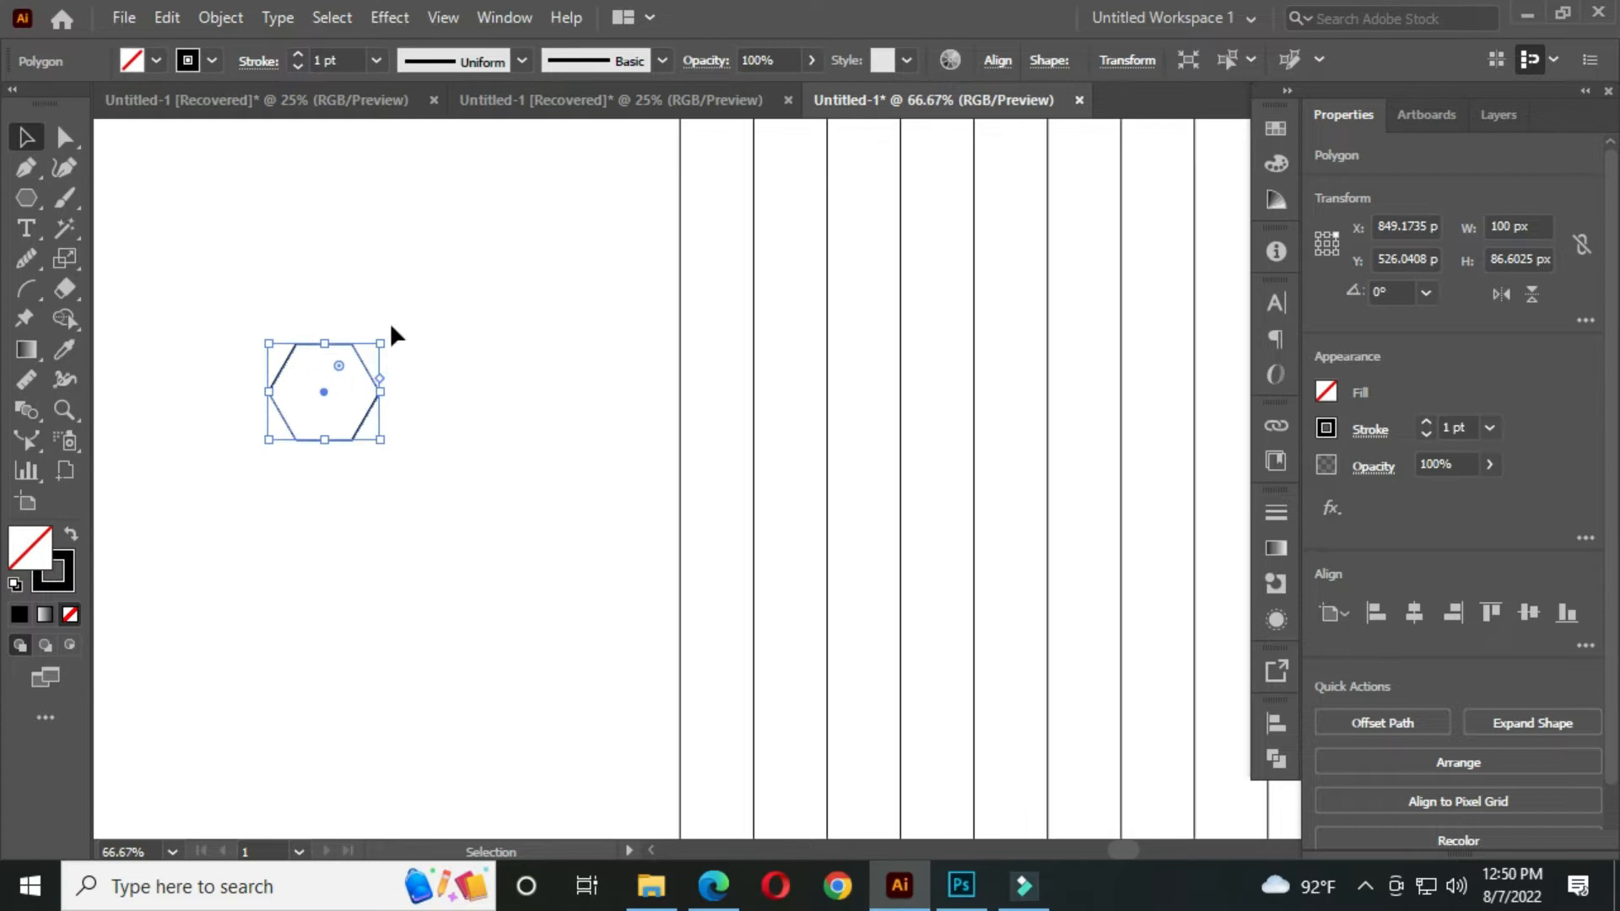
{"action": "left_click_drag", "start_coordinate": [388, 333], "coordinate": [372, 460]}
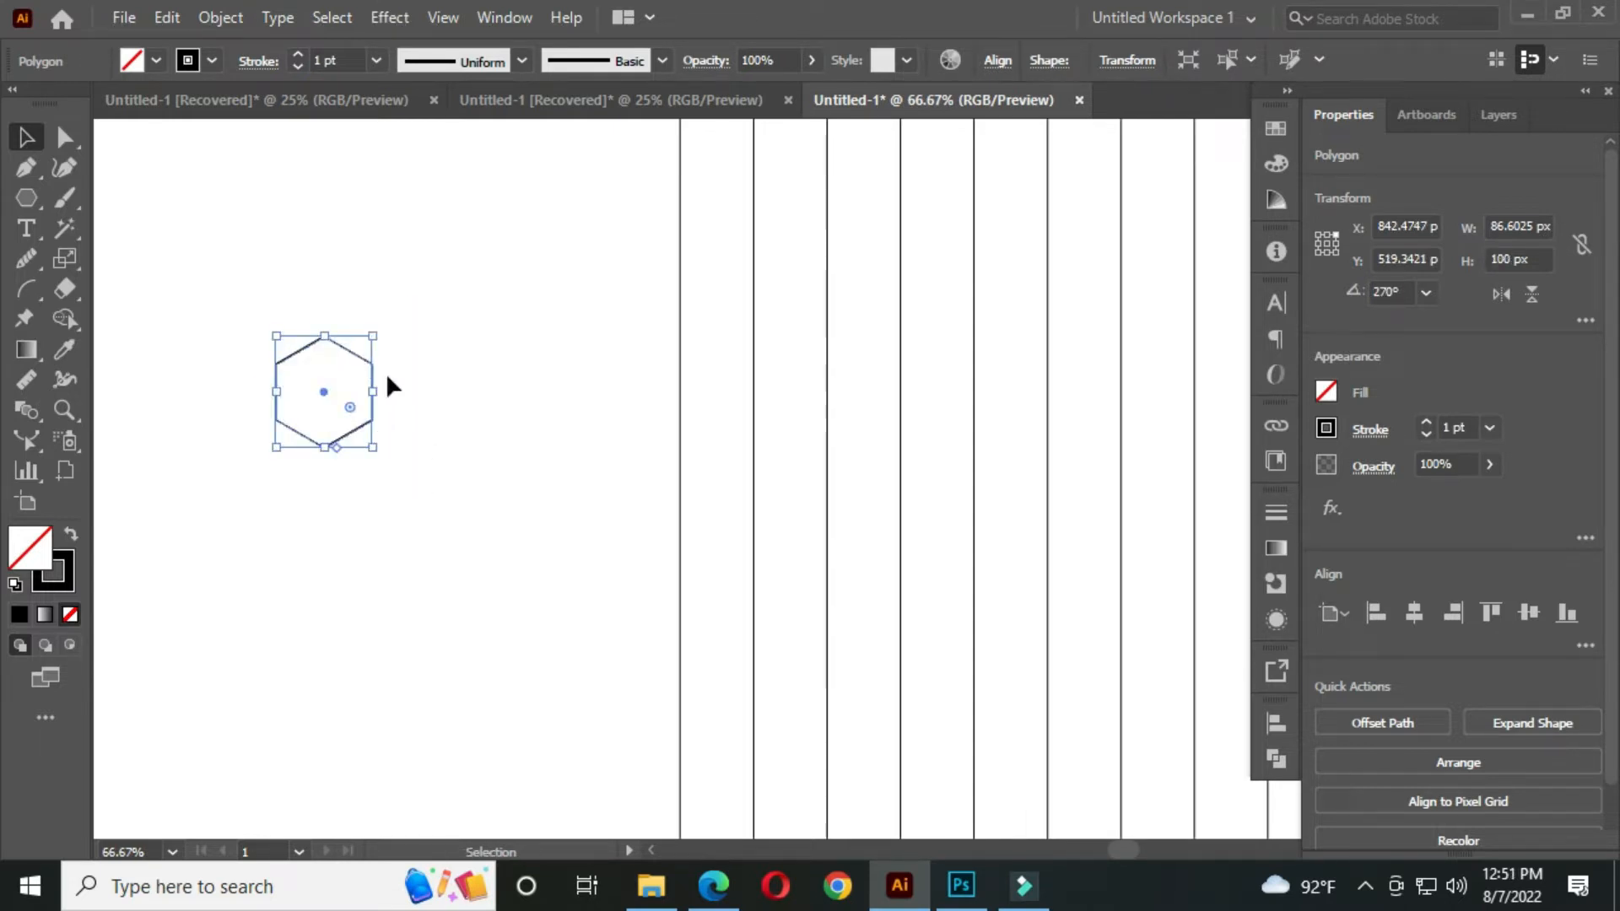
{"action": "left_click_drag", "start_coordinate": [535, 445], "coordinate": [496, 422]}
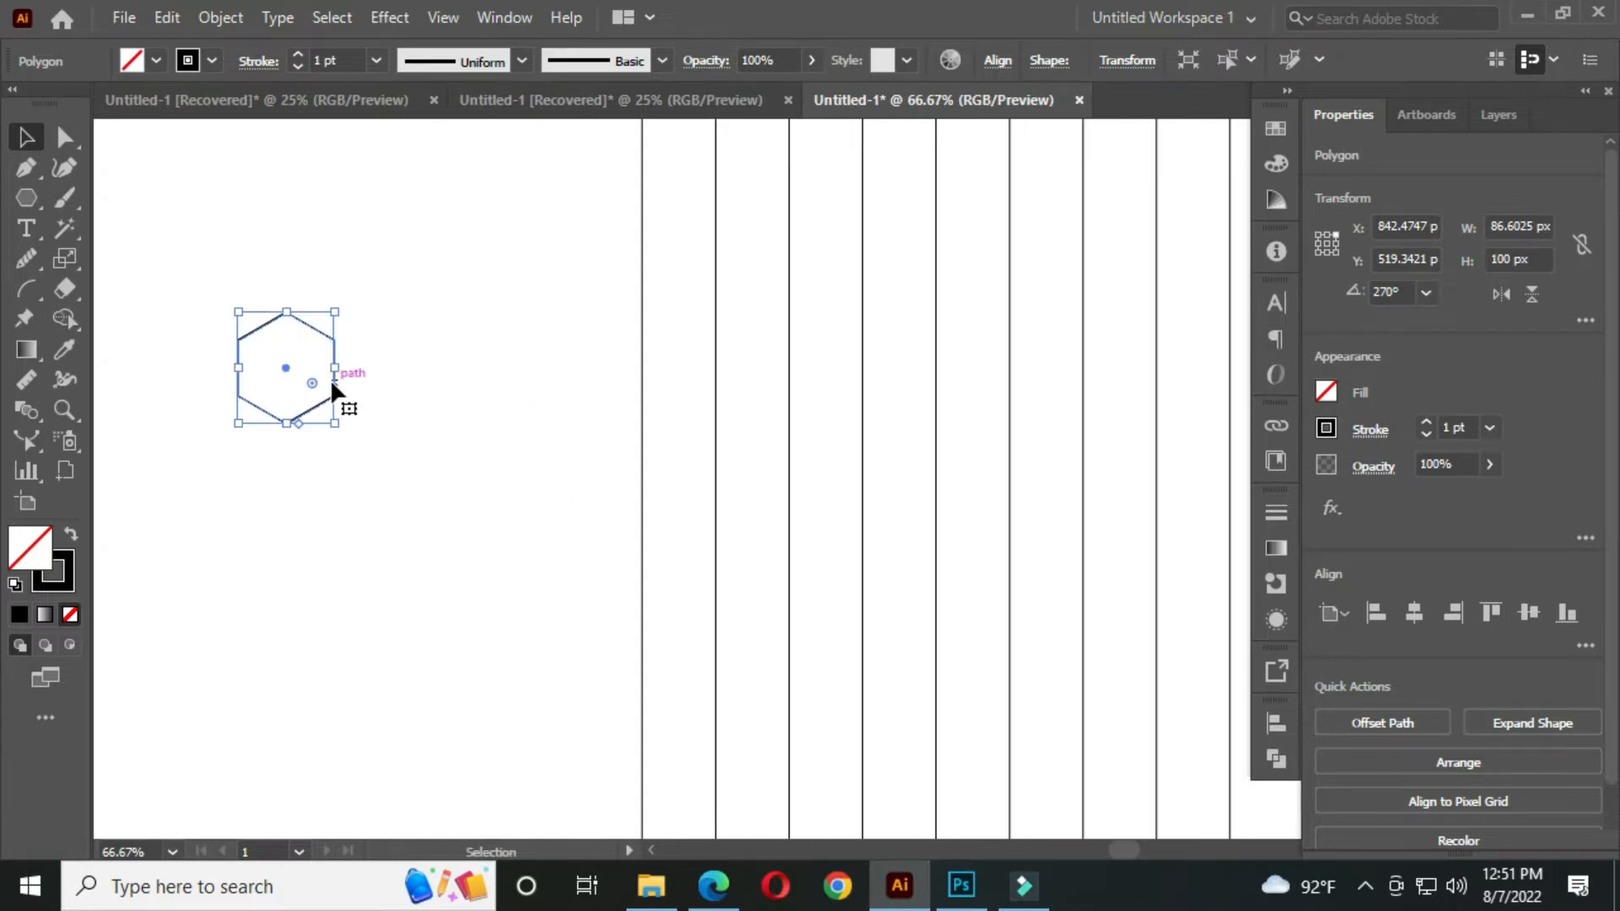
Move the hexagon into the line set so its left edge lies on the leftmost vertical line
{"action": "left_click_drag", "start_coordinate": [330, 378], "coordinate": [734, 549]}
{"action": "scroll", "coordinate": [867, 567], "scroll_direction": "down", "scroll_amount": 2}
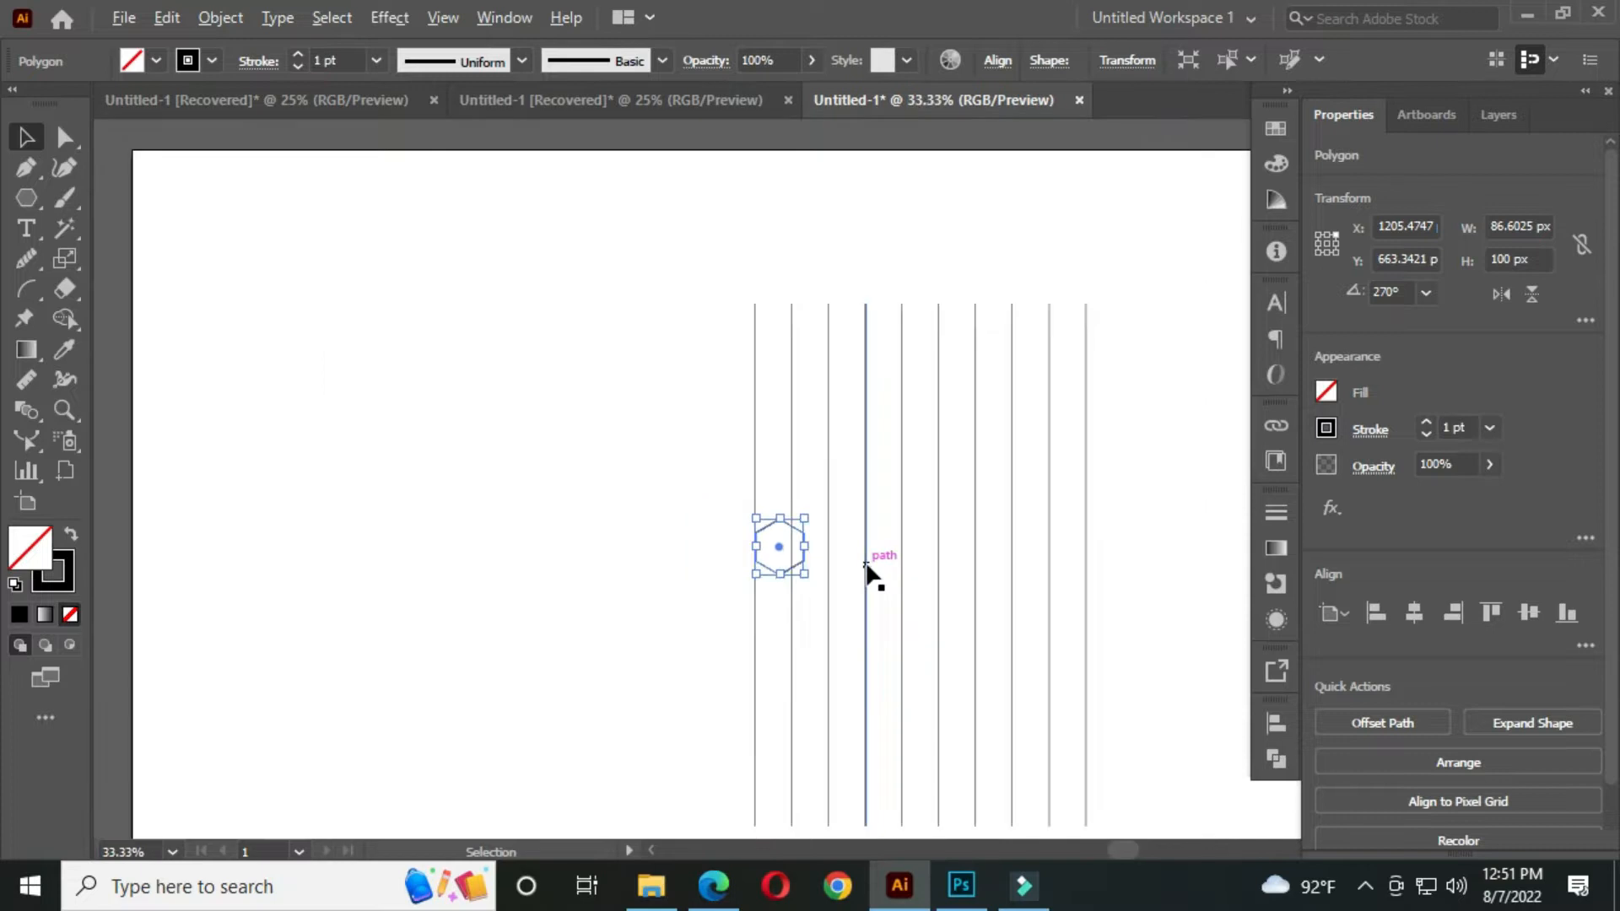
{"action": "left_click_drag", "start_coordinate": [937, 597], "coordinate": [799, 532]}
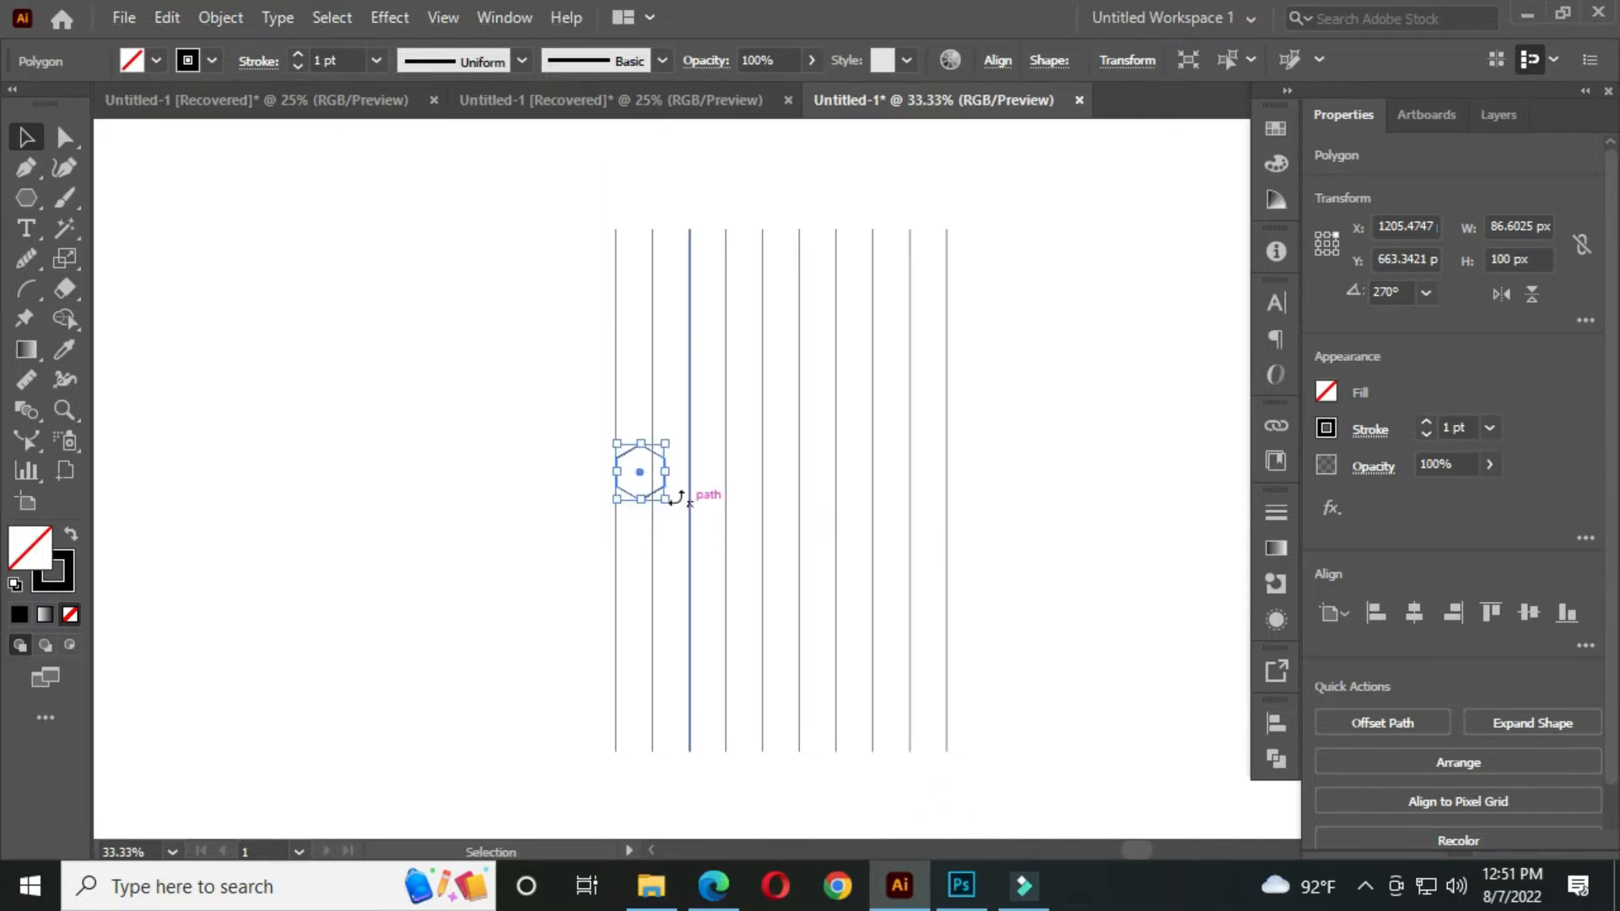
Scale the hexagon proportionally to about 594 × 686 px so it spans from the leftmost to the rightmost line
{"action": "scroll", "coordinate": [669, 478], "scroll_direction": "up", "scroll_amount": 1}
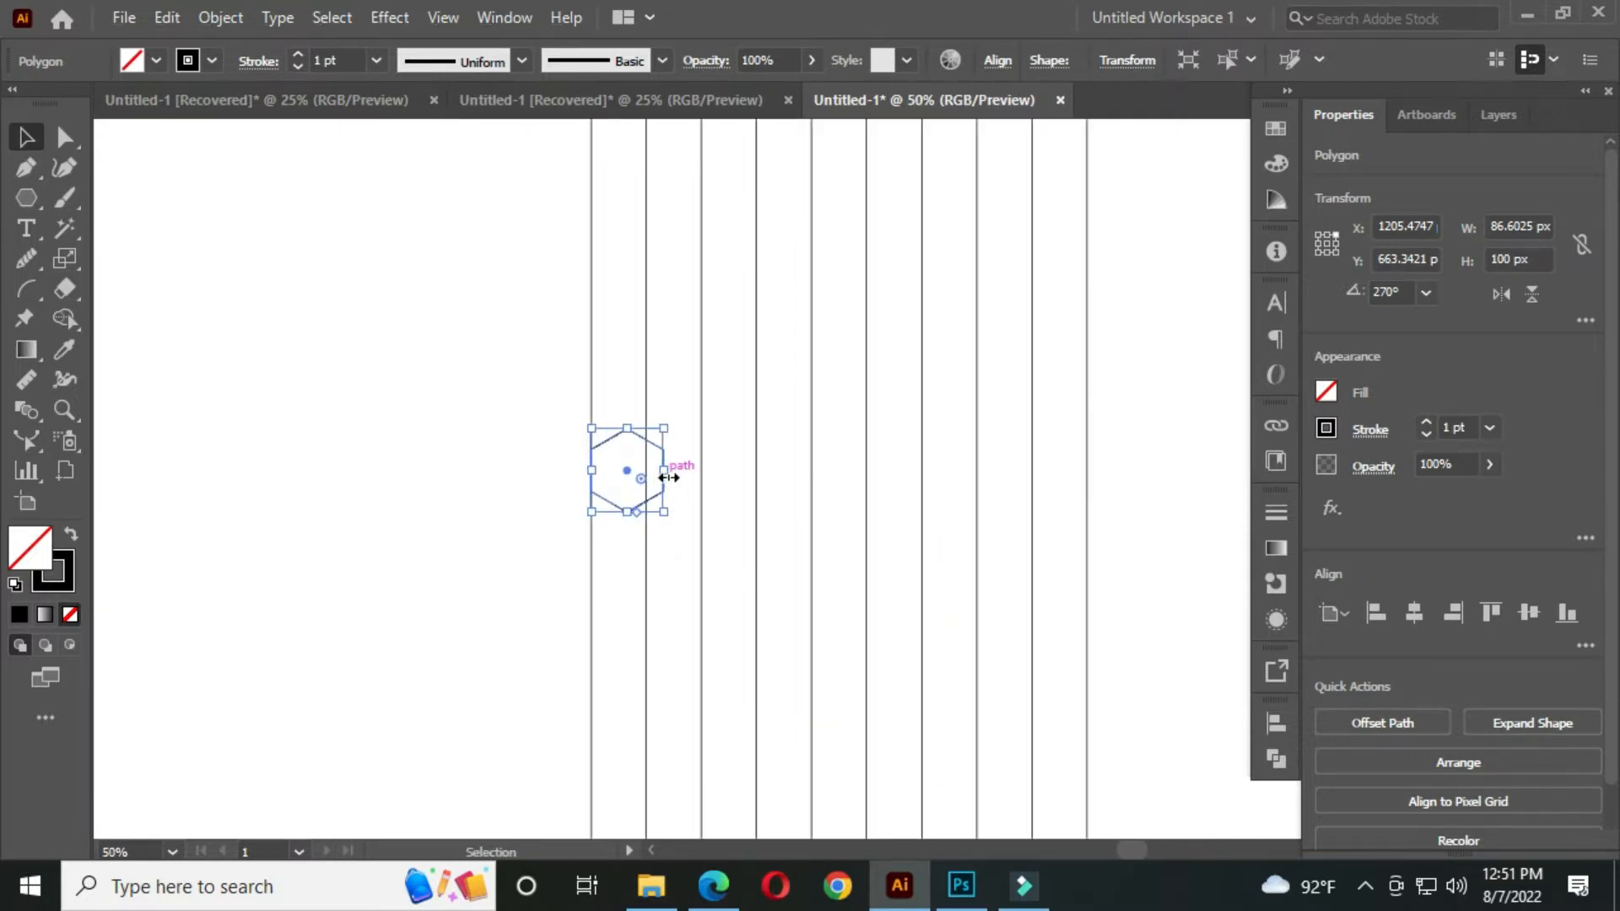
{"action": "left_click_drag", "start_coordinate": [667, 475], "coordinate": [1093, 536]}
{"action": "scroll", "coordinate": [1135, 470], "scroll_direction": "down", "scroll_amount": 1}
{"action": "left_click_drag", "start_coordinate": [1156, 463], "coordinate": [939, 447]}
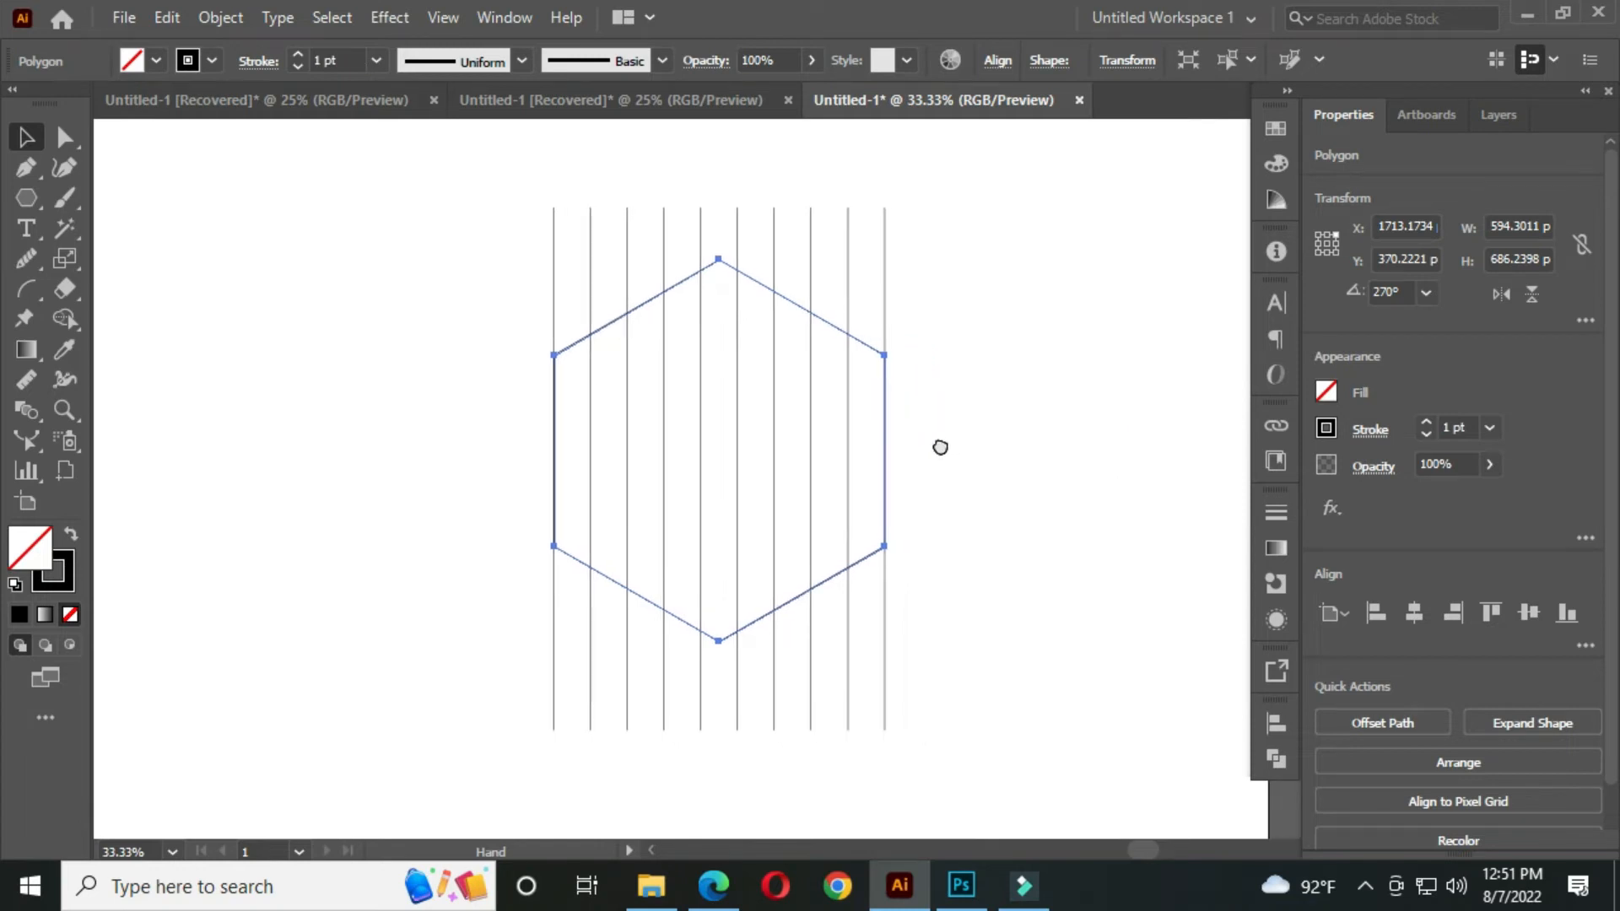
{"action": "left_click", "coordinate": [419, 328]}
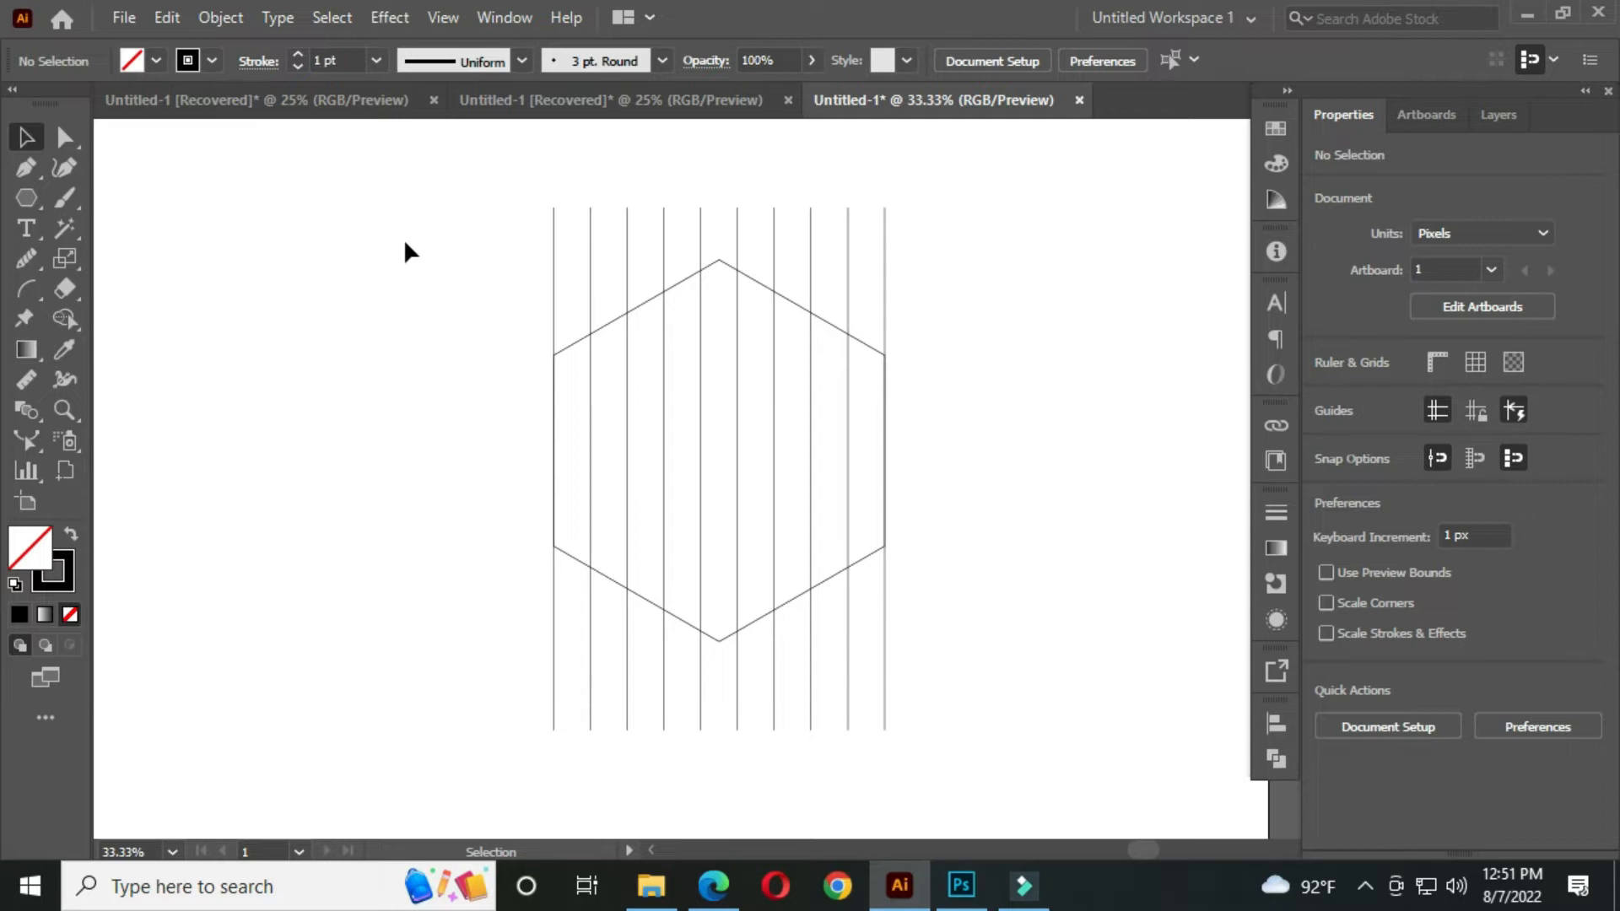
Copy the ten vertical lines, paste them in front, and rotate the copy 90° into a horizontal set
{"action": "left_click_drag", "start_coordinate": [493, 164], "coordinate": [981, 254]}
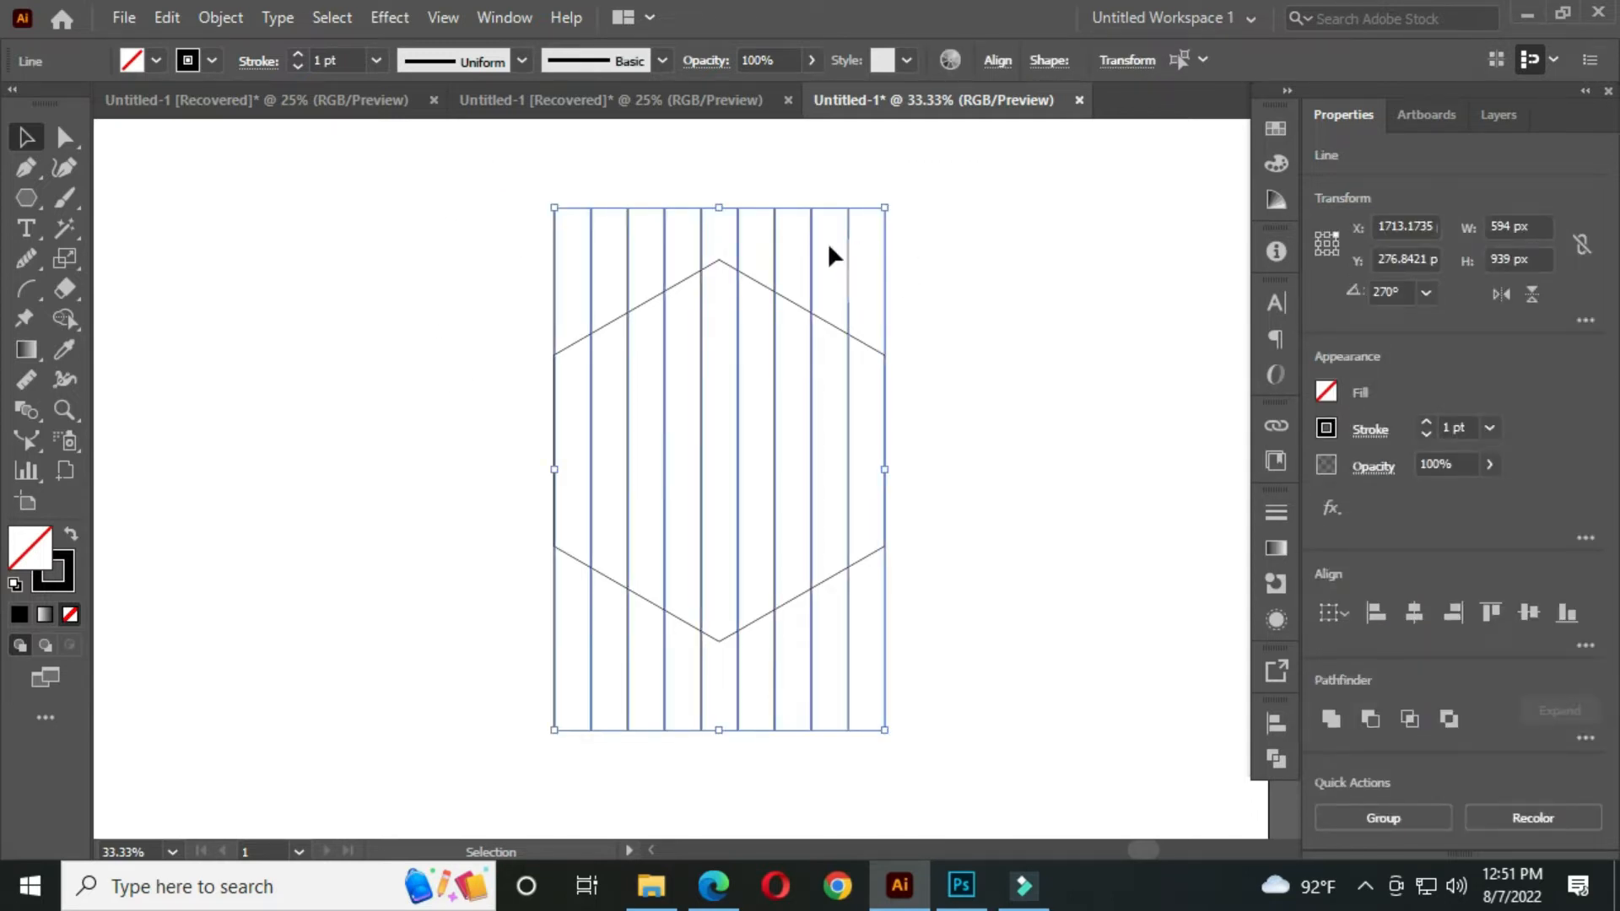
{"action": "key", "text": "ctrl+c"}
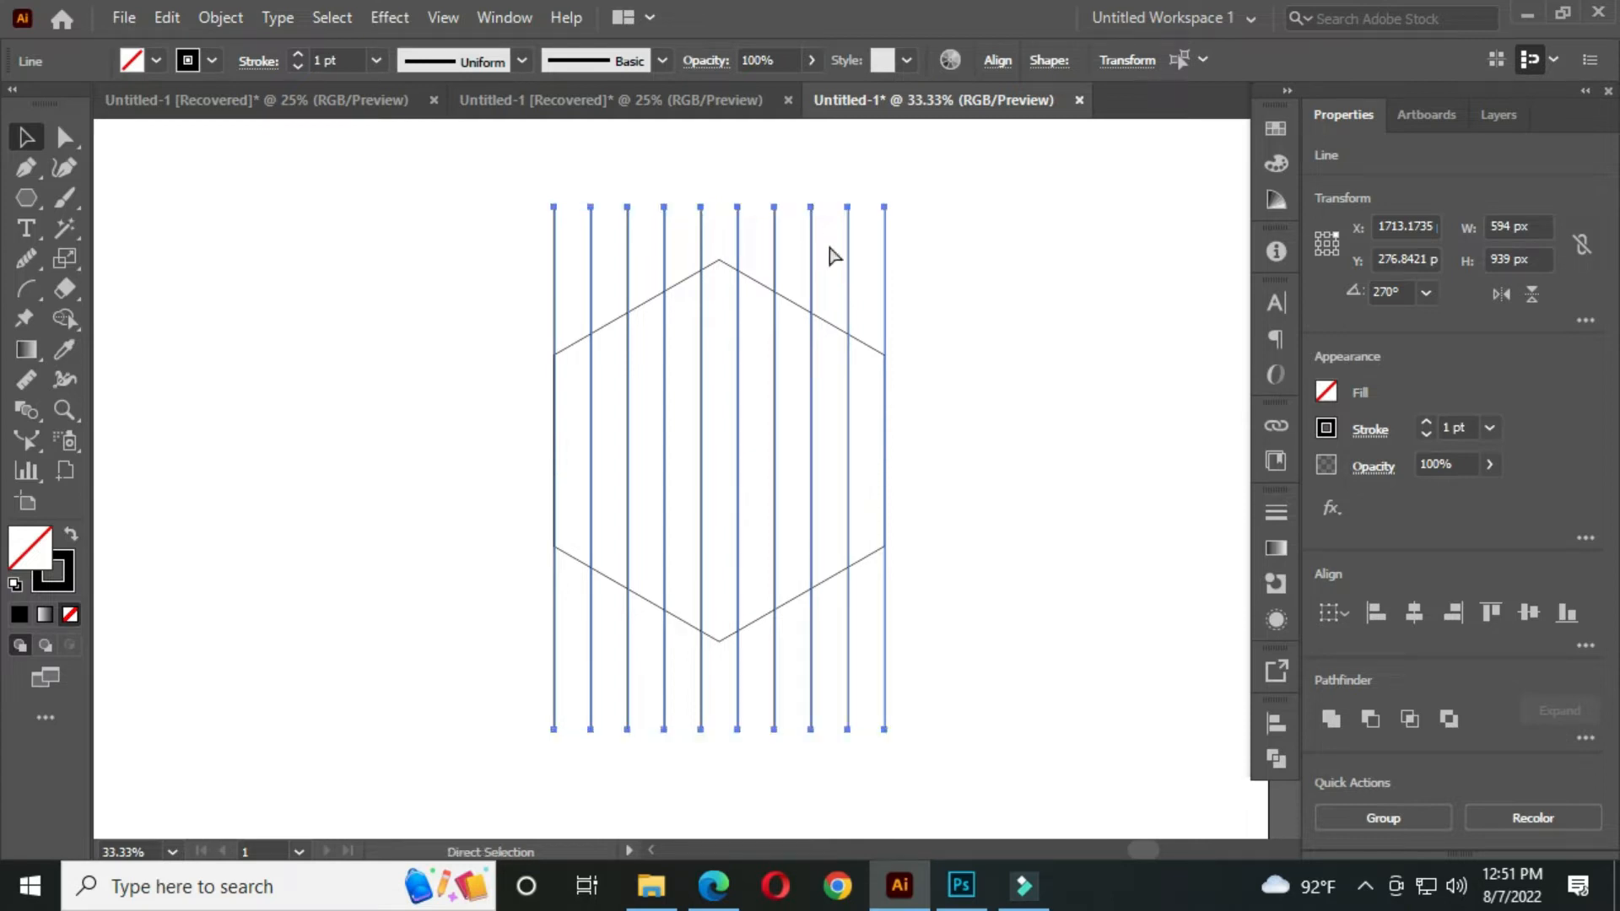
{"action": "key", "text": "ctrl+f"}
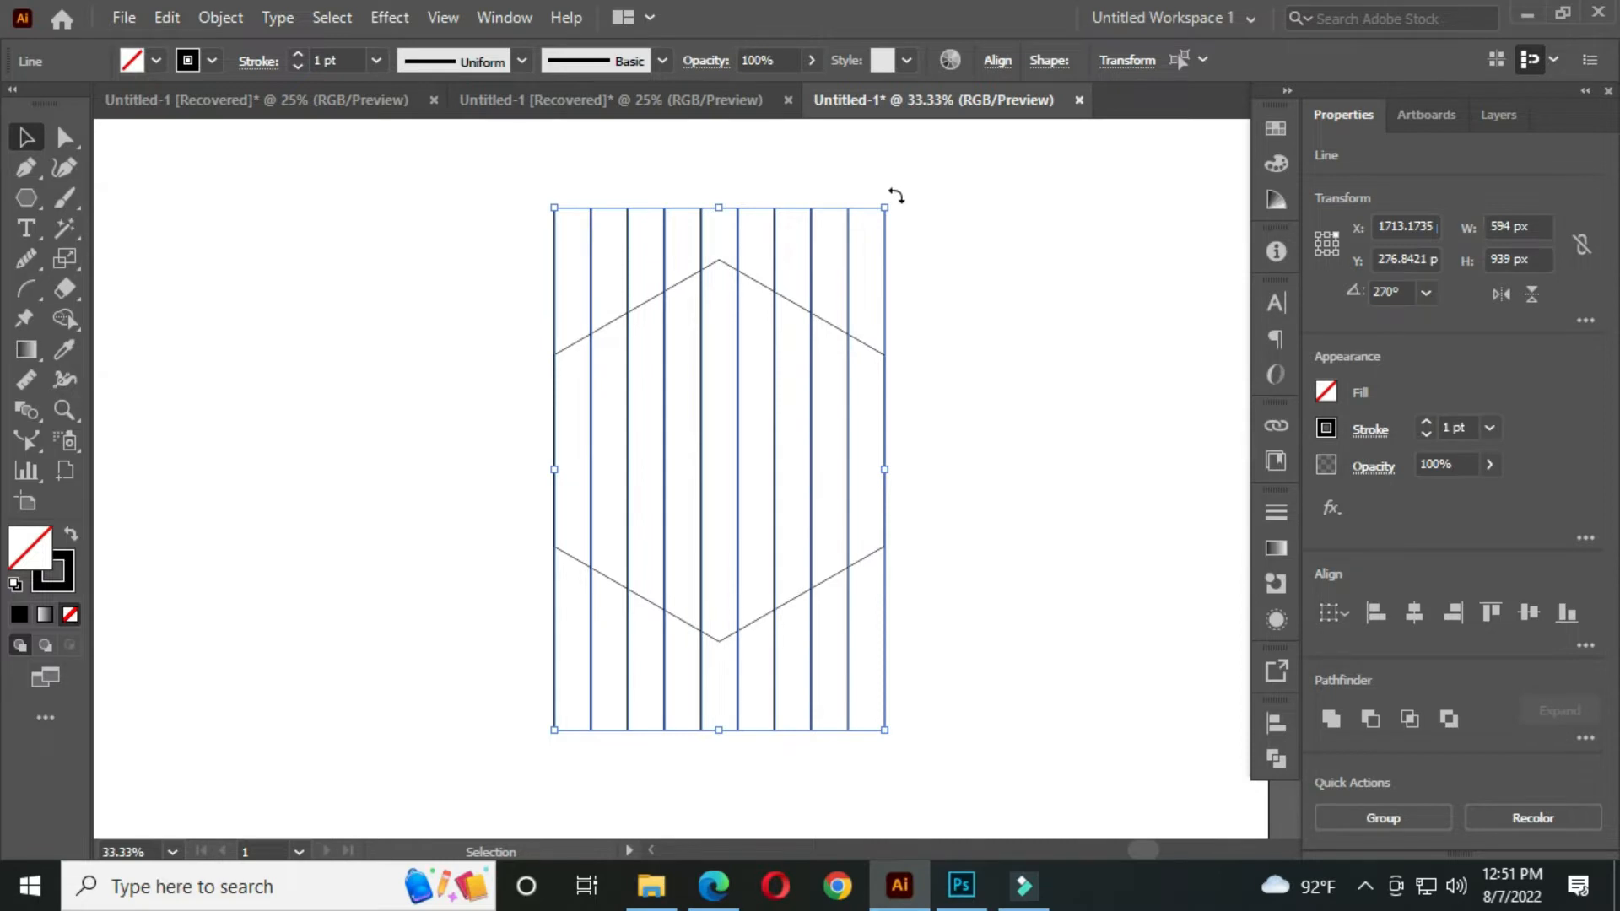
{"action": "left_click_drag", "start_coordinate": [896, 196], "coordinate": [996, 545]}
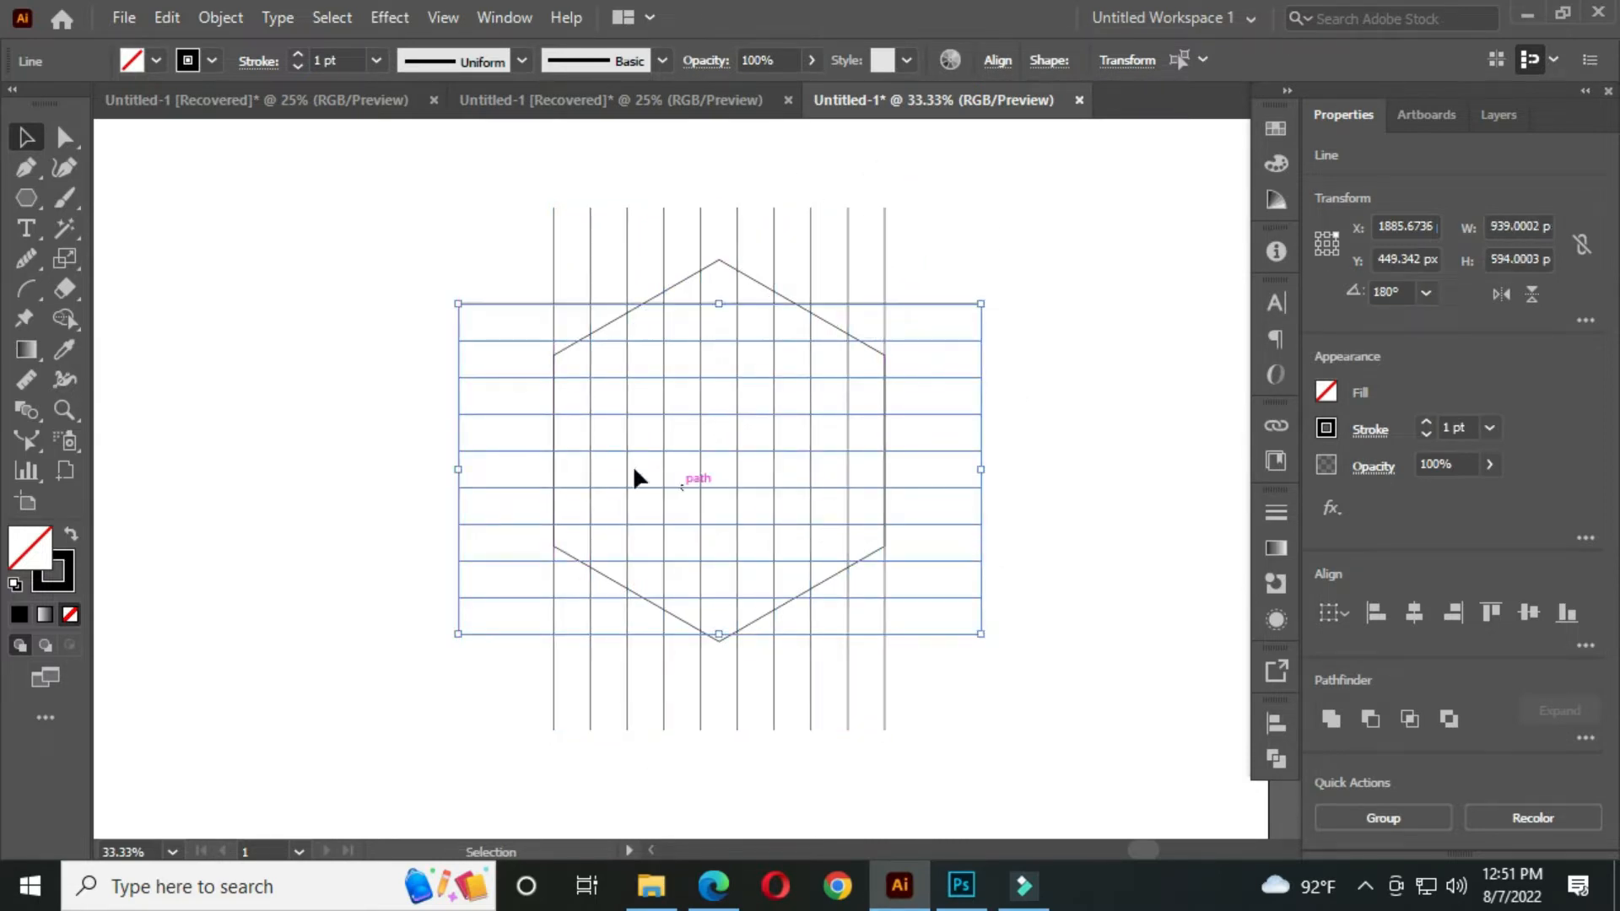
{"action": "left_click", "coordinate": [446, 177]}
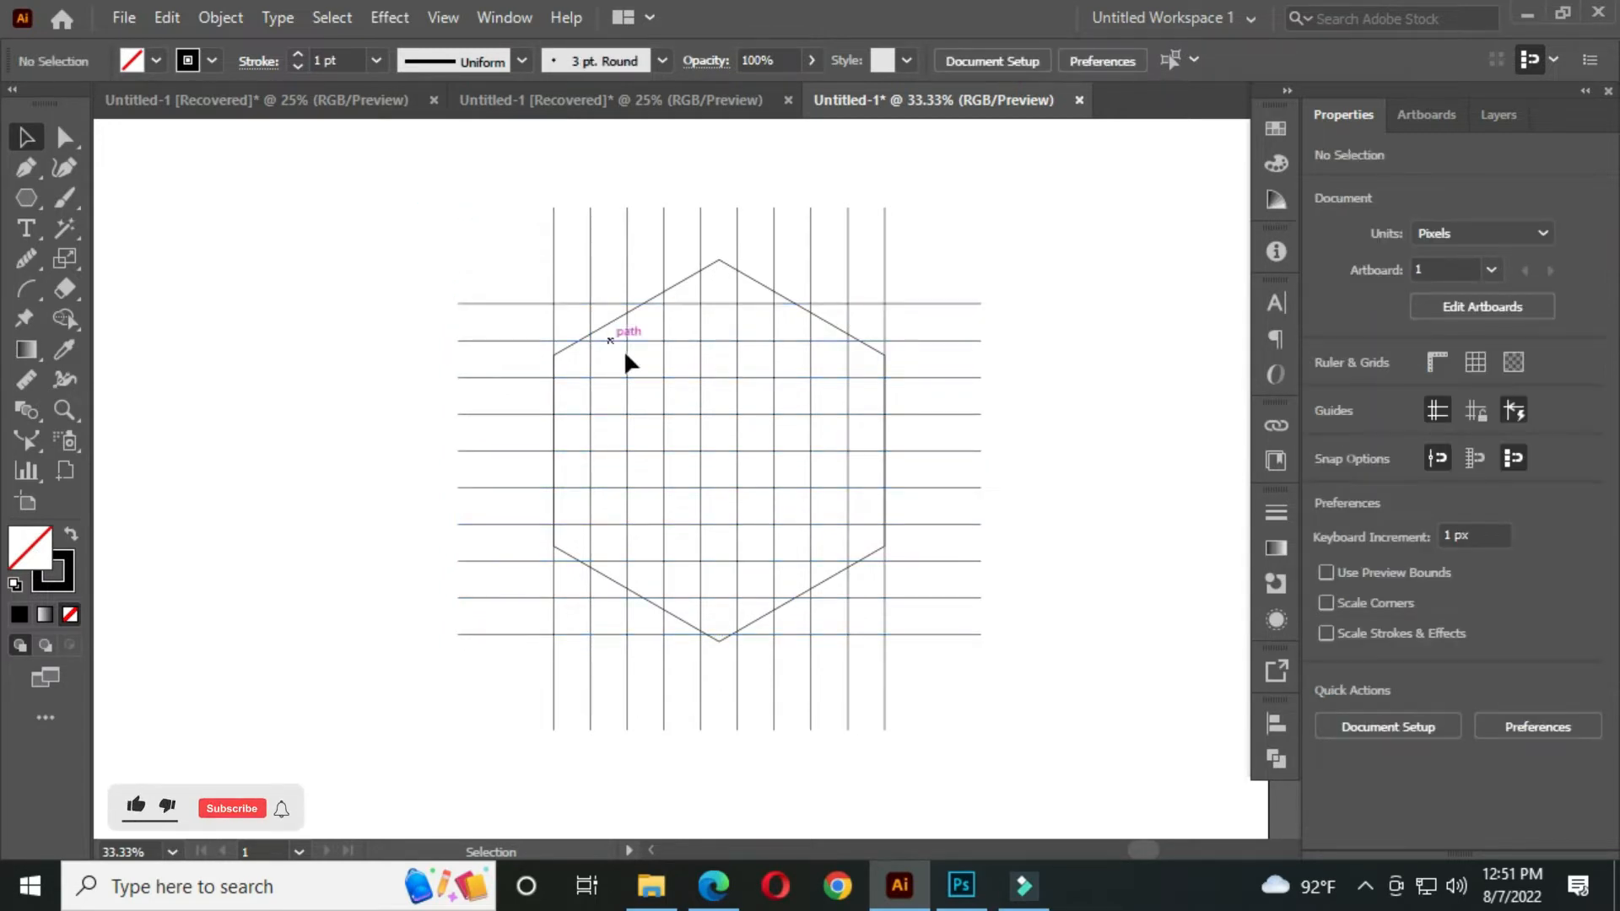
Create a reflected copy of the ten vertical lines across a 60° axis
{"action": "left_click_drag", "start_coordinate": [681, 361], "coordinate": [673, 357]}
{"action": "left_click_drag", "start_coordinate": [556, 204], "coordinate": [922, 243]}
{"action": "right_click", "coordinate": [777, 228]}
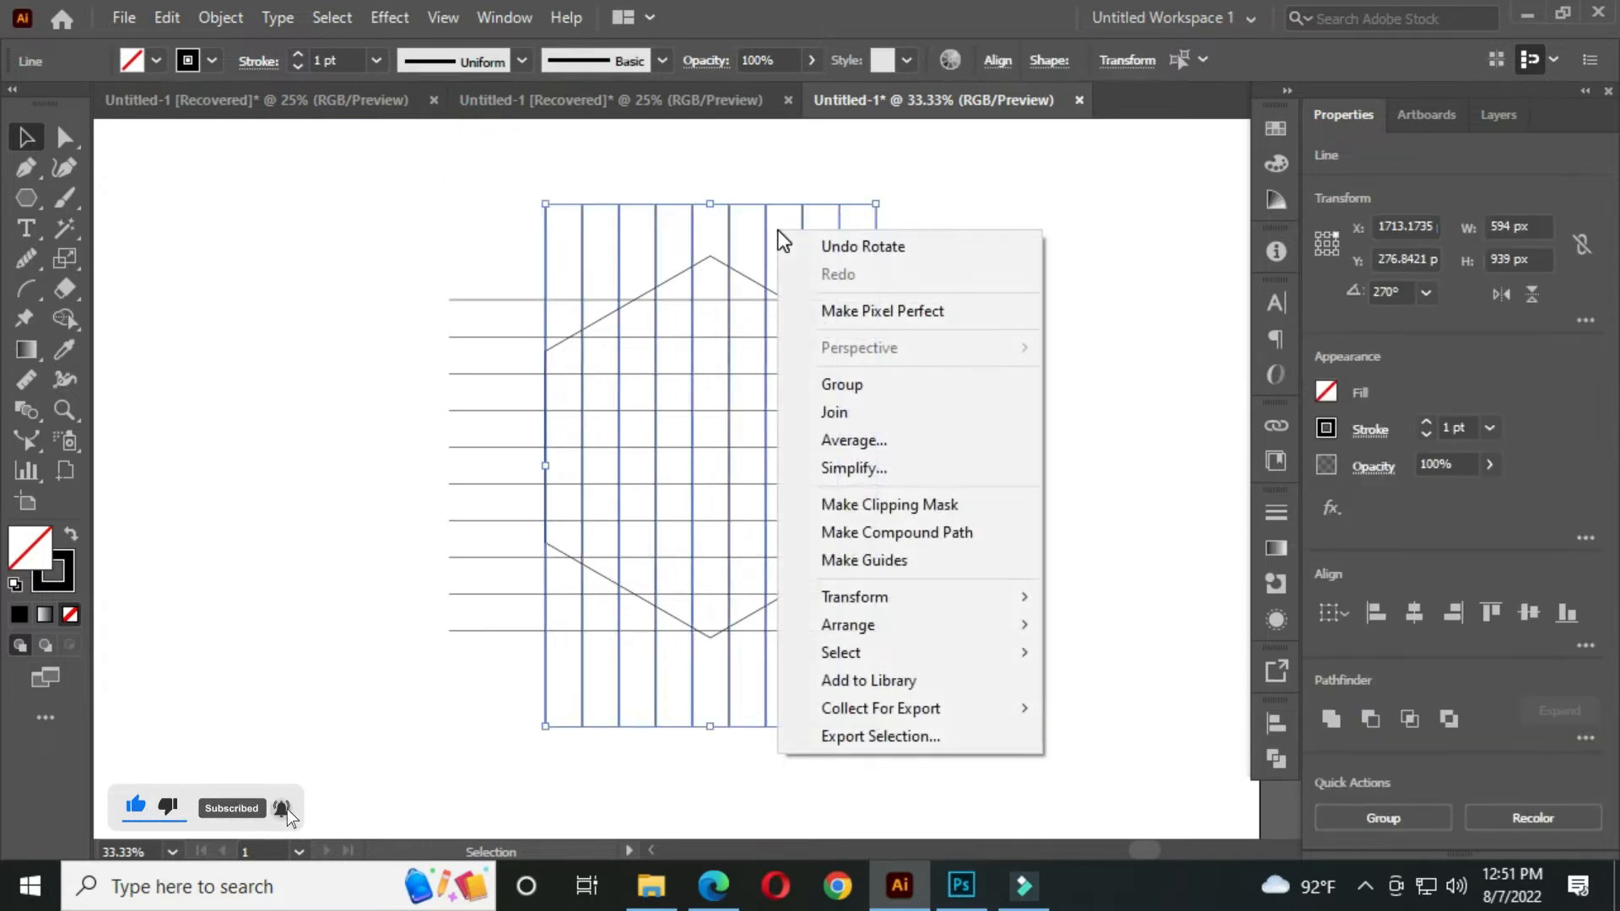
{"action": "mouse_move", "coordinate": [889, 591]}
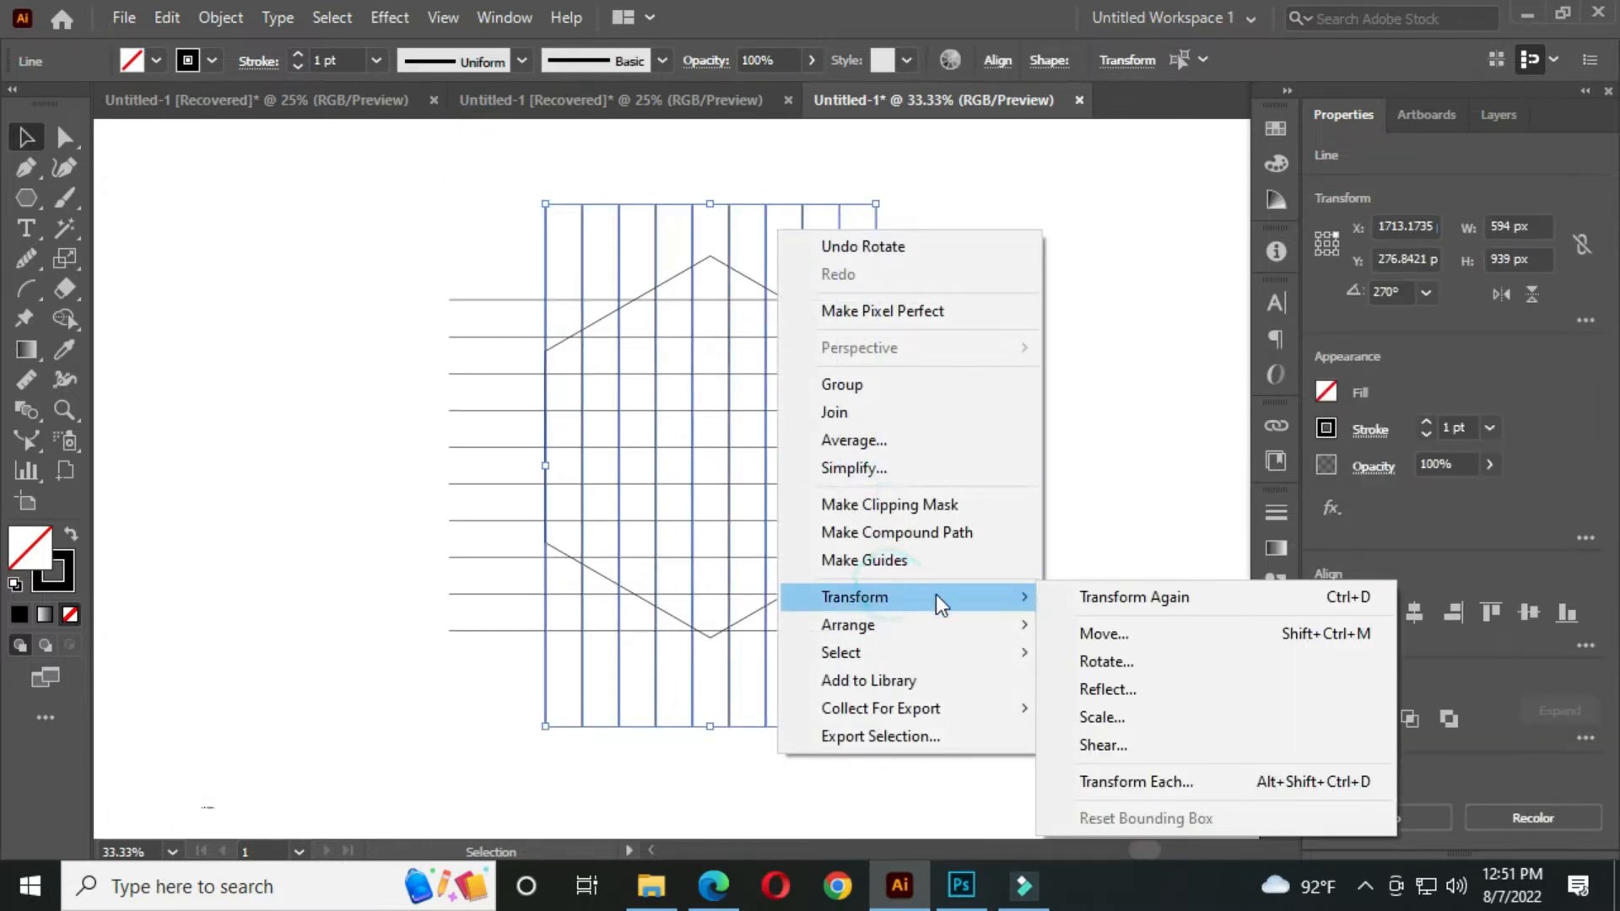
{"action": "left_click", "coordinate": [1107, 685]}
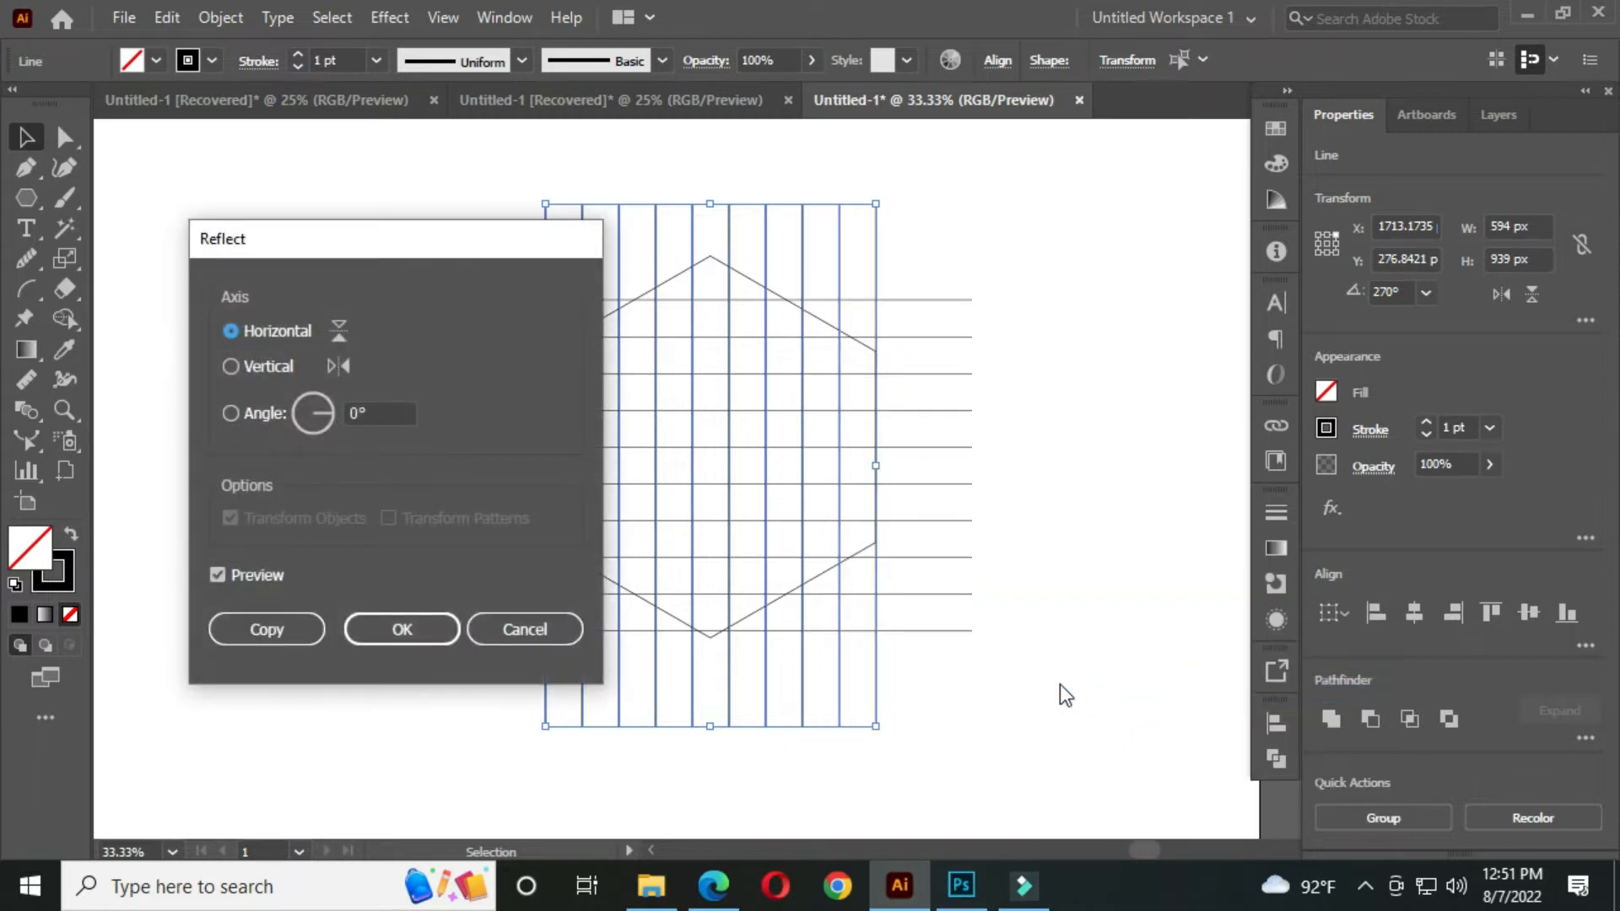
{"action": "left_click", "coordinate": [230, 367]}
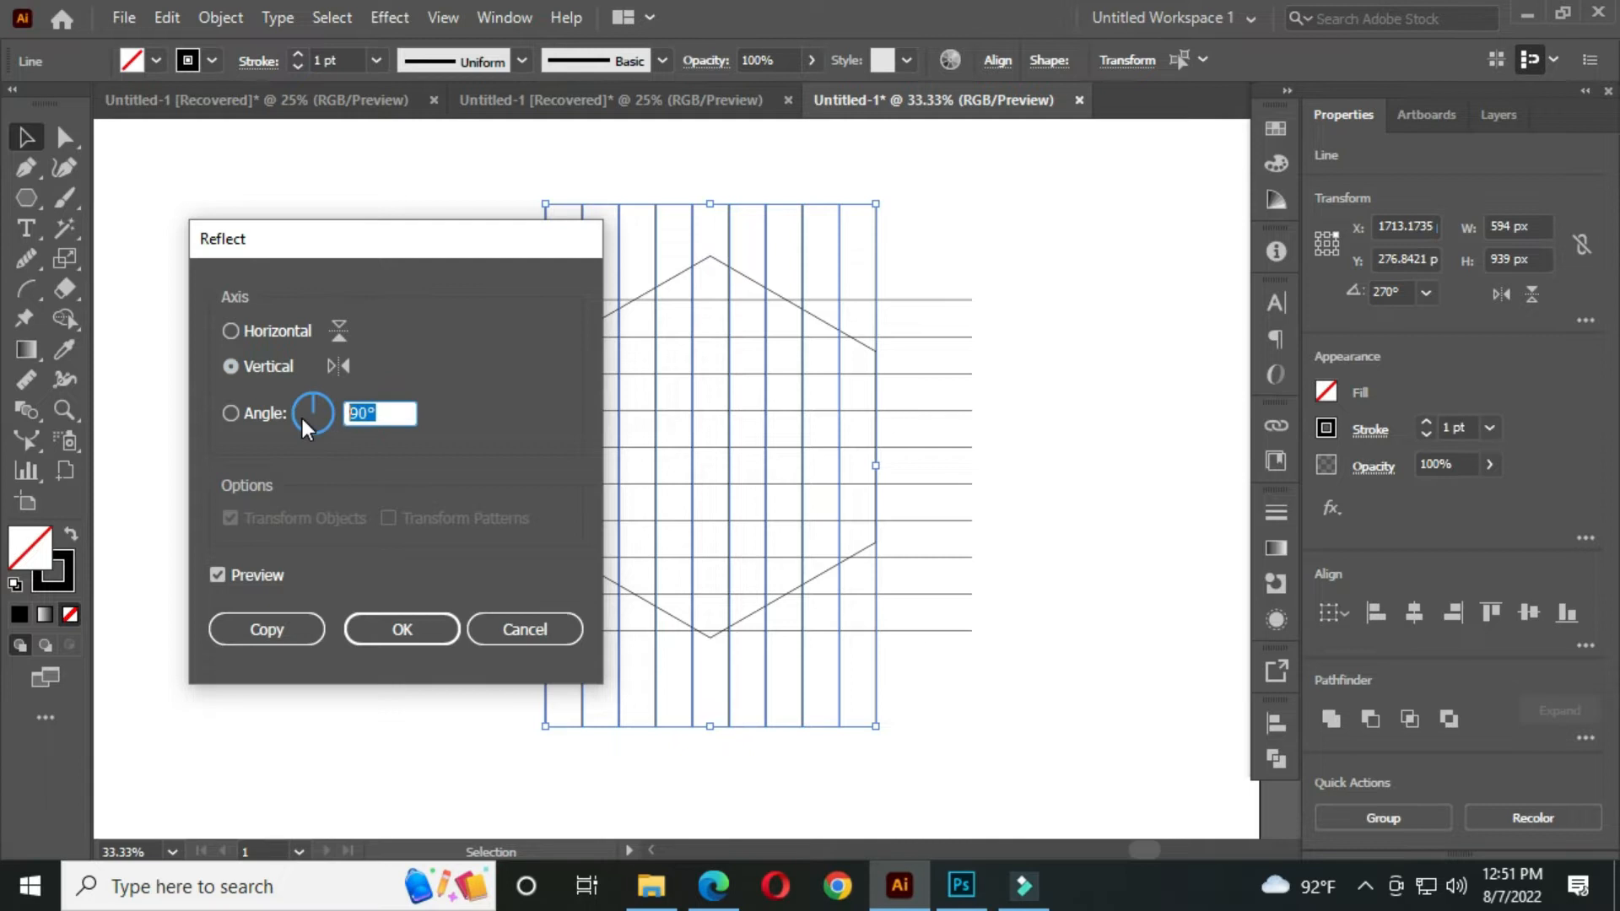
{"action": "type", "text": "60"}
{"action": "left_click", "coordinate": [296, 626]}
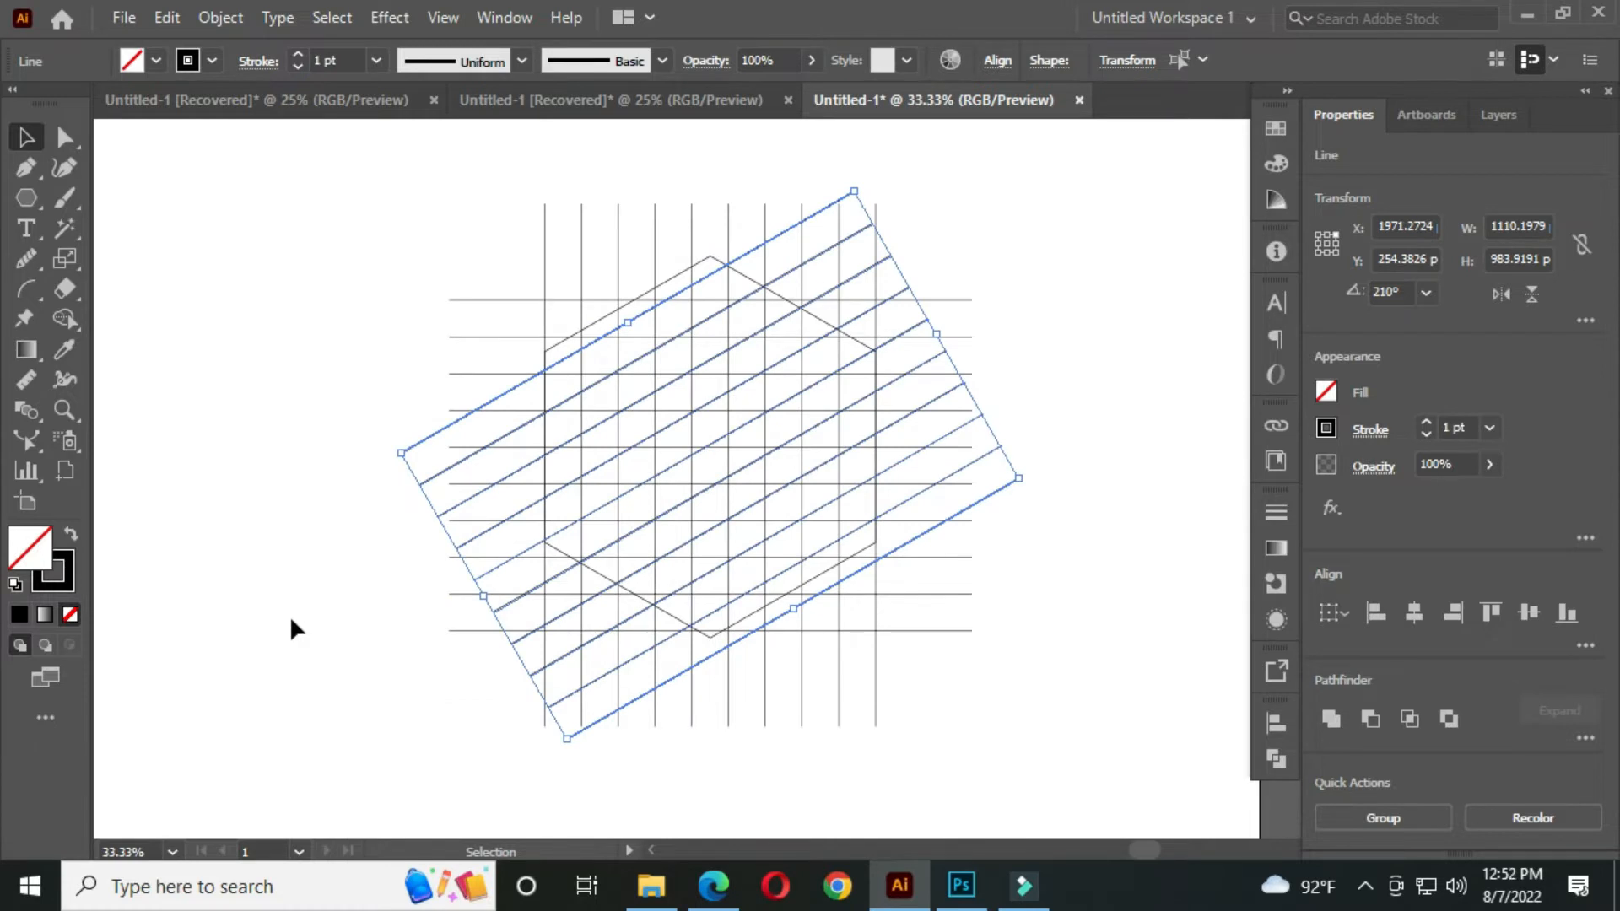
Create a reflected copy of the ten diagonal lines across the horizontal axis, then deselect the grid
{"action": "right_click", "coordinate": [884, 340]}
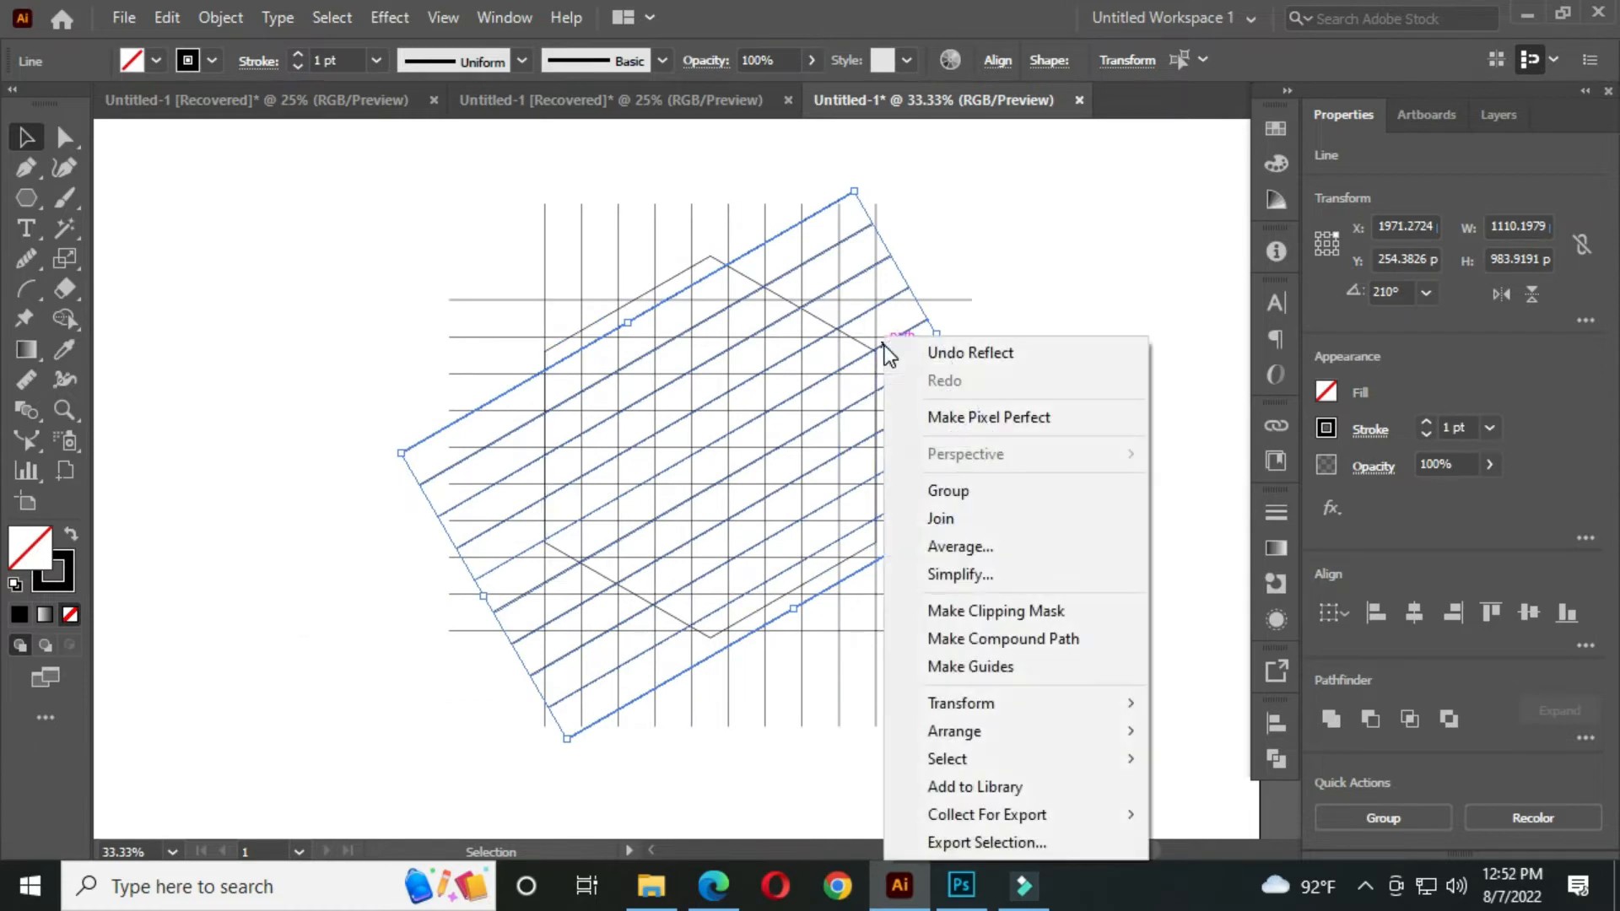
{"action": "mouse_move", "coordinate": [989, 706]}
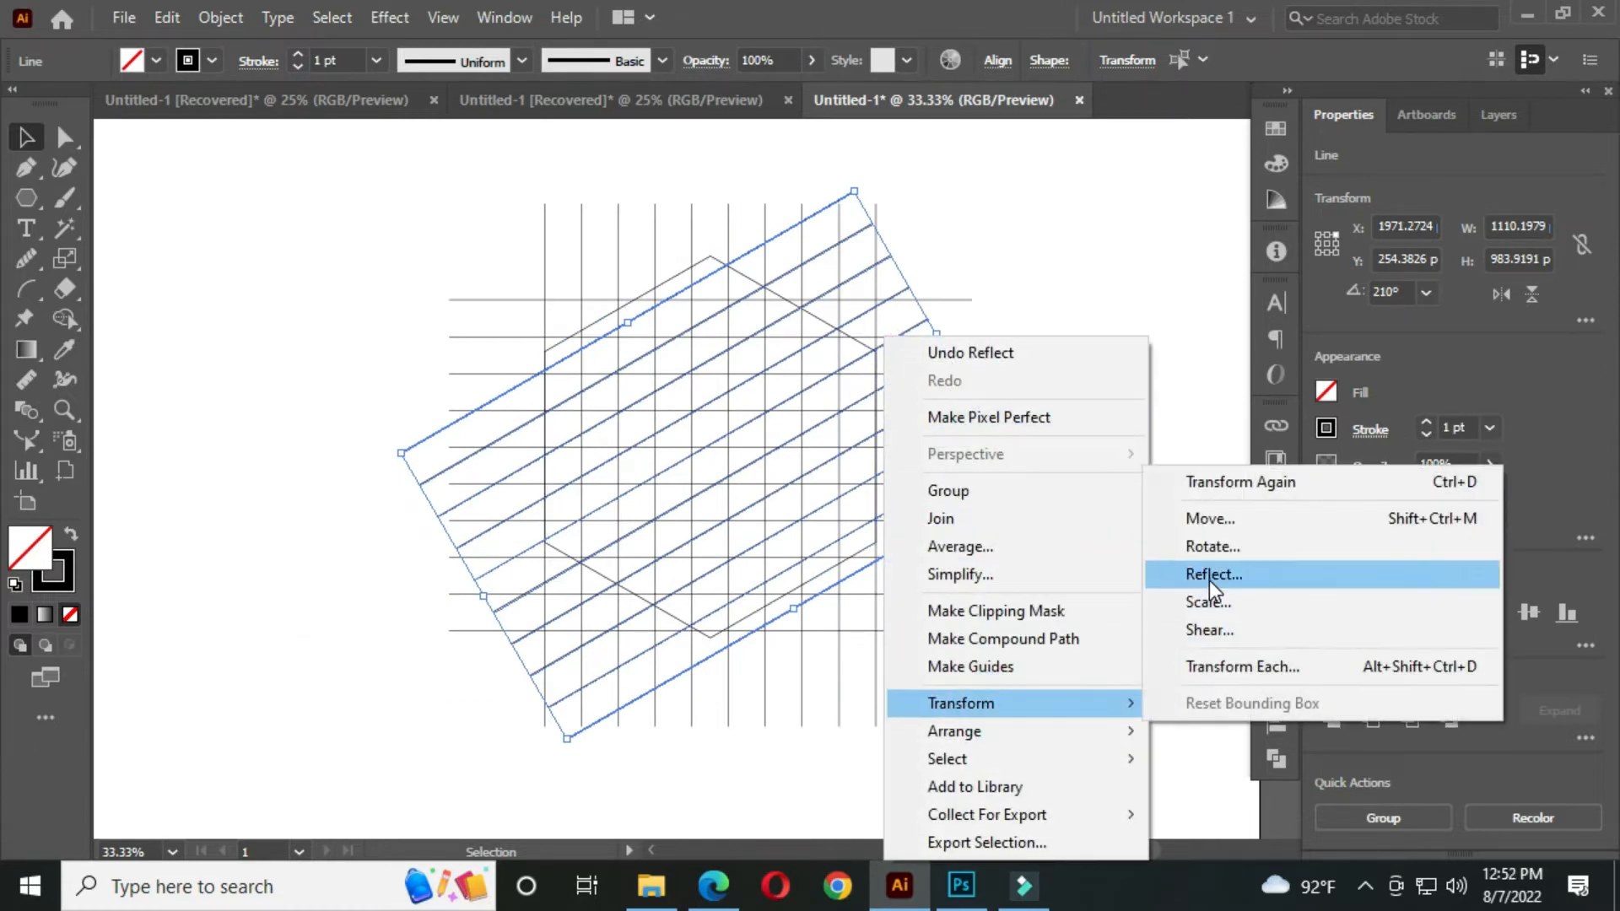
{"action": "left_click", "coordinate": [1208, 579]}
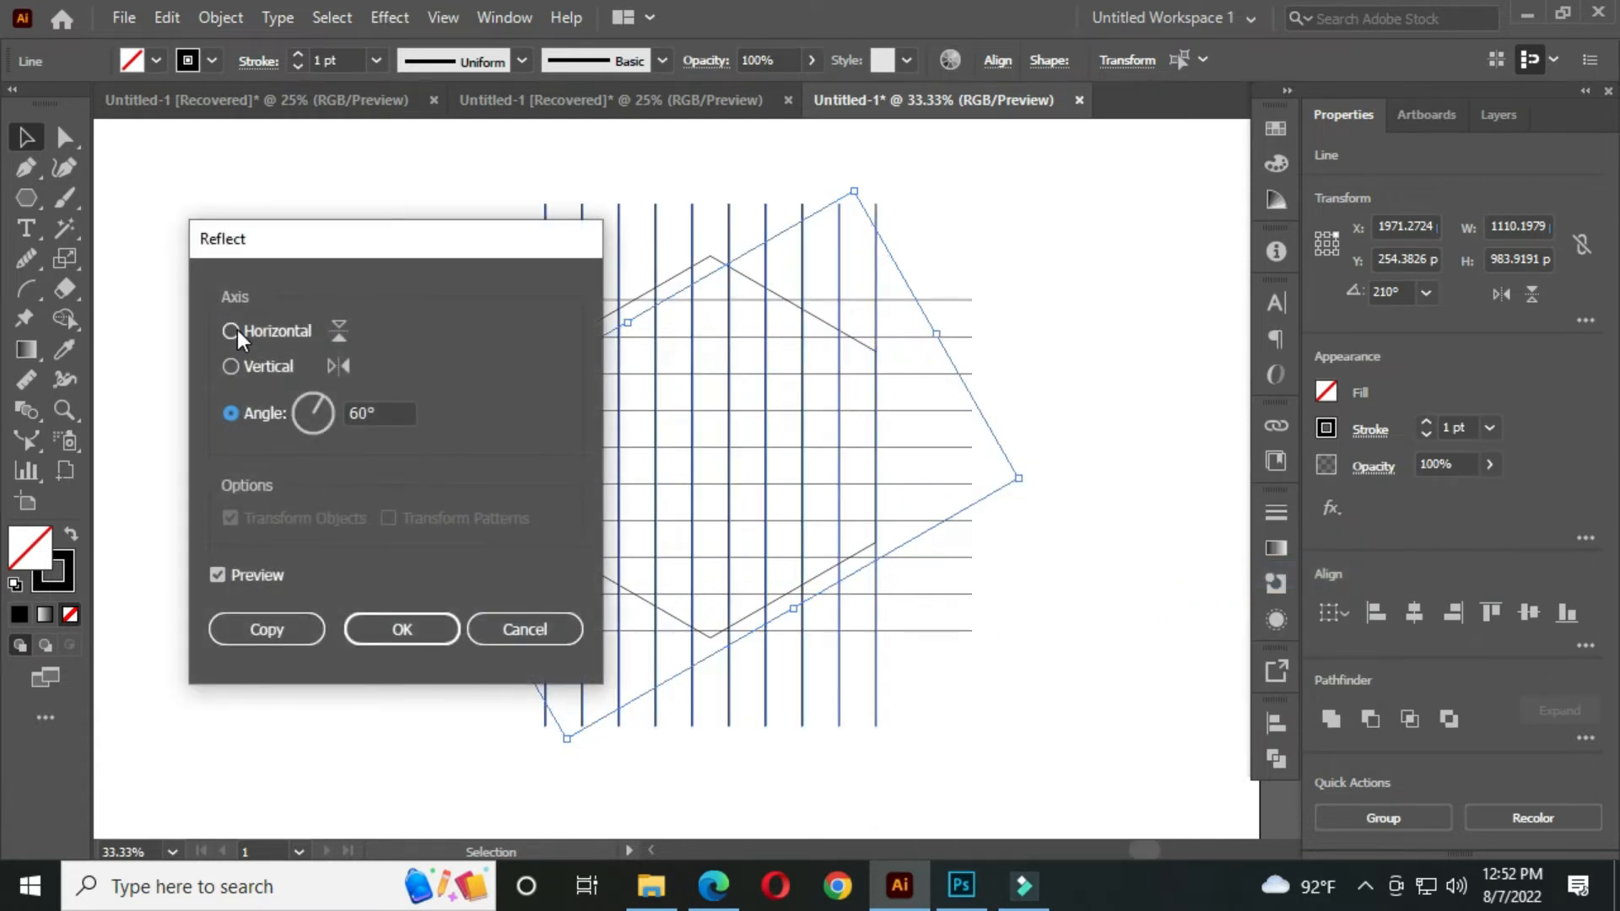
{"action": "left_click", "coordinate": [236, 331]}
{"action": "left_click", "coordinate": [282, 616]}
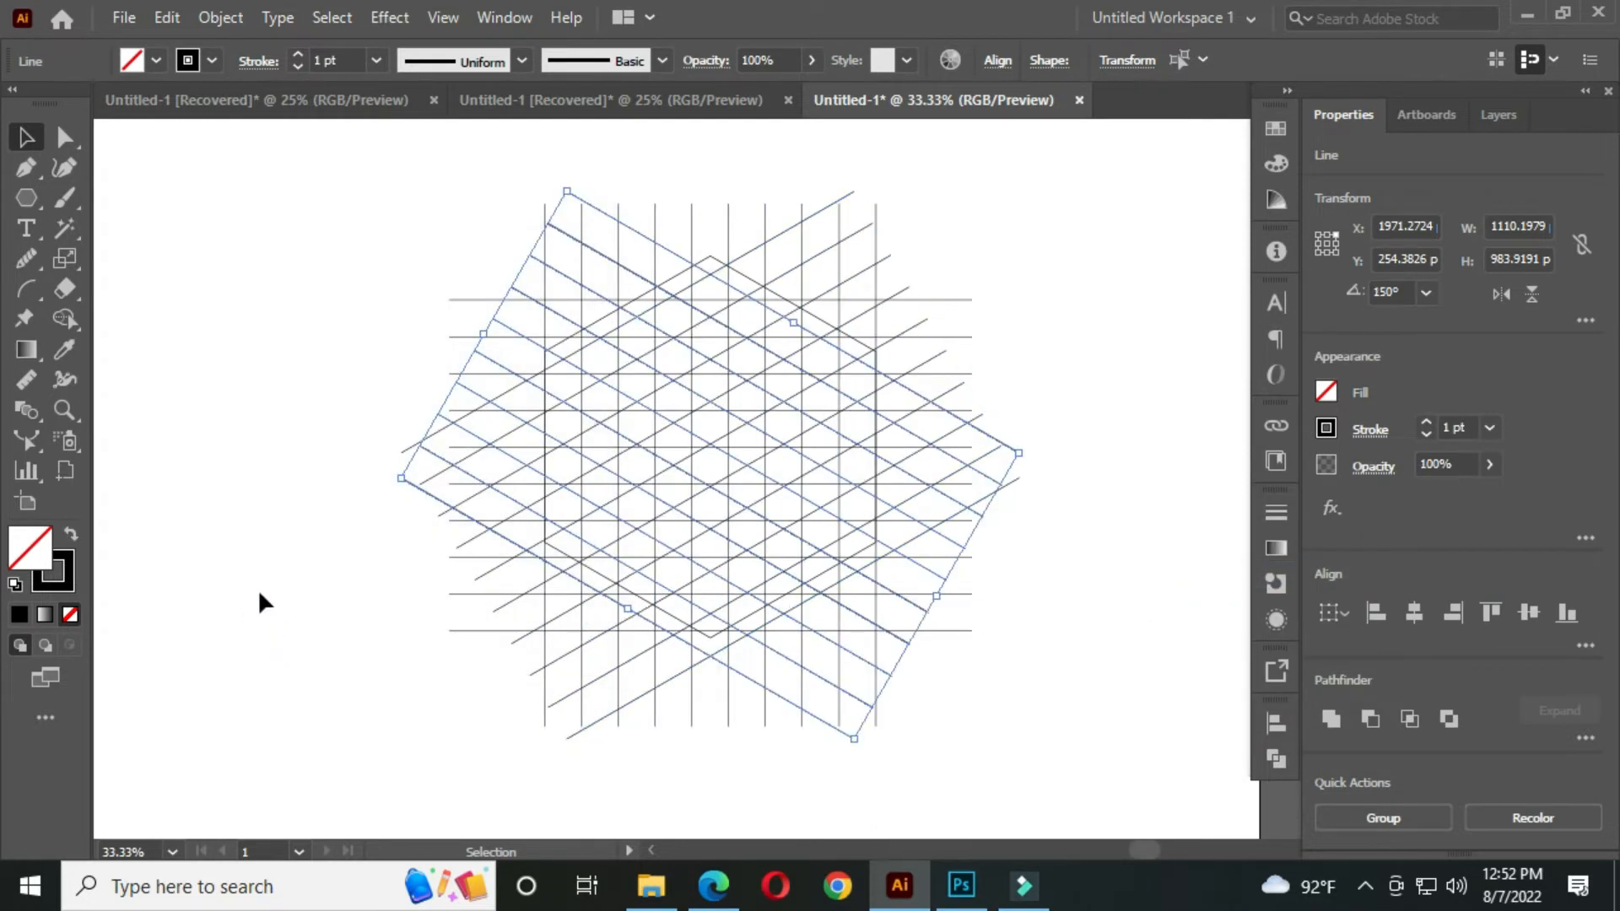
{"action": "left_click", "coordinate": [345, 250]}
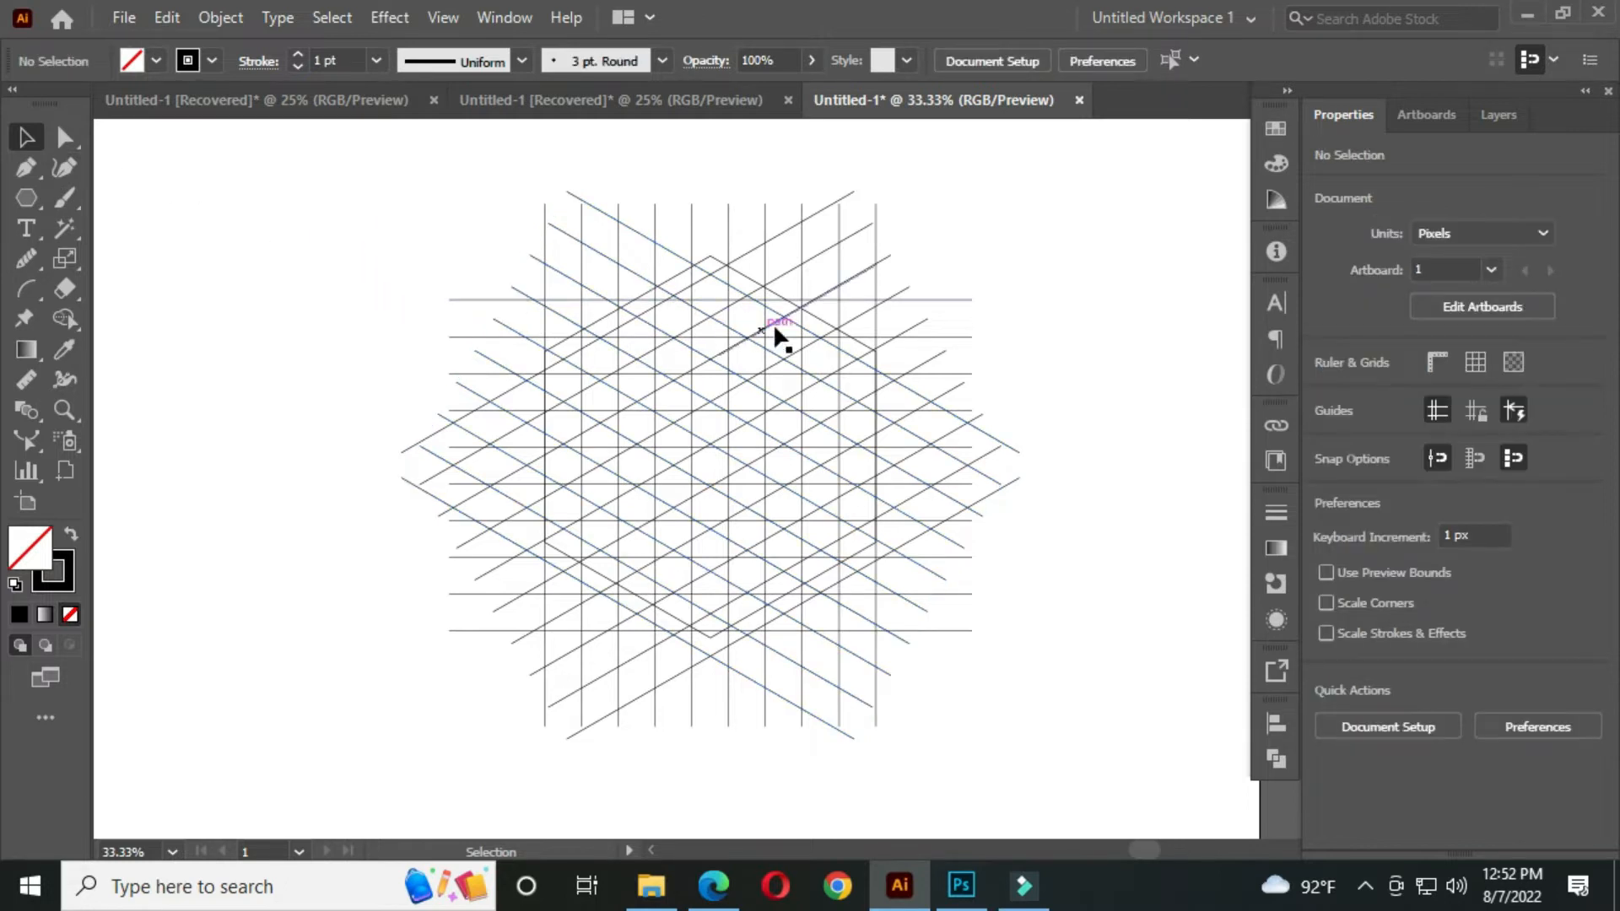
Delete the hexagon outline from the line grid
{"action": "scroll", "coordinate": [832, 348], "scroll_direction": "up", "scroll_amount": 1}
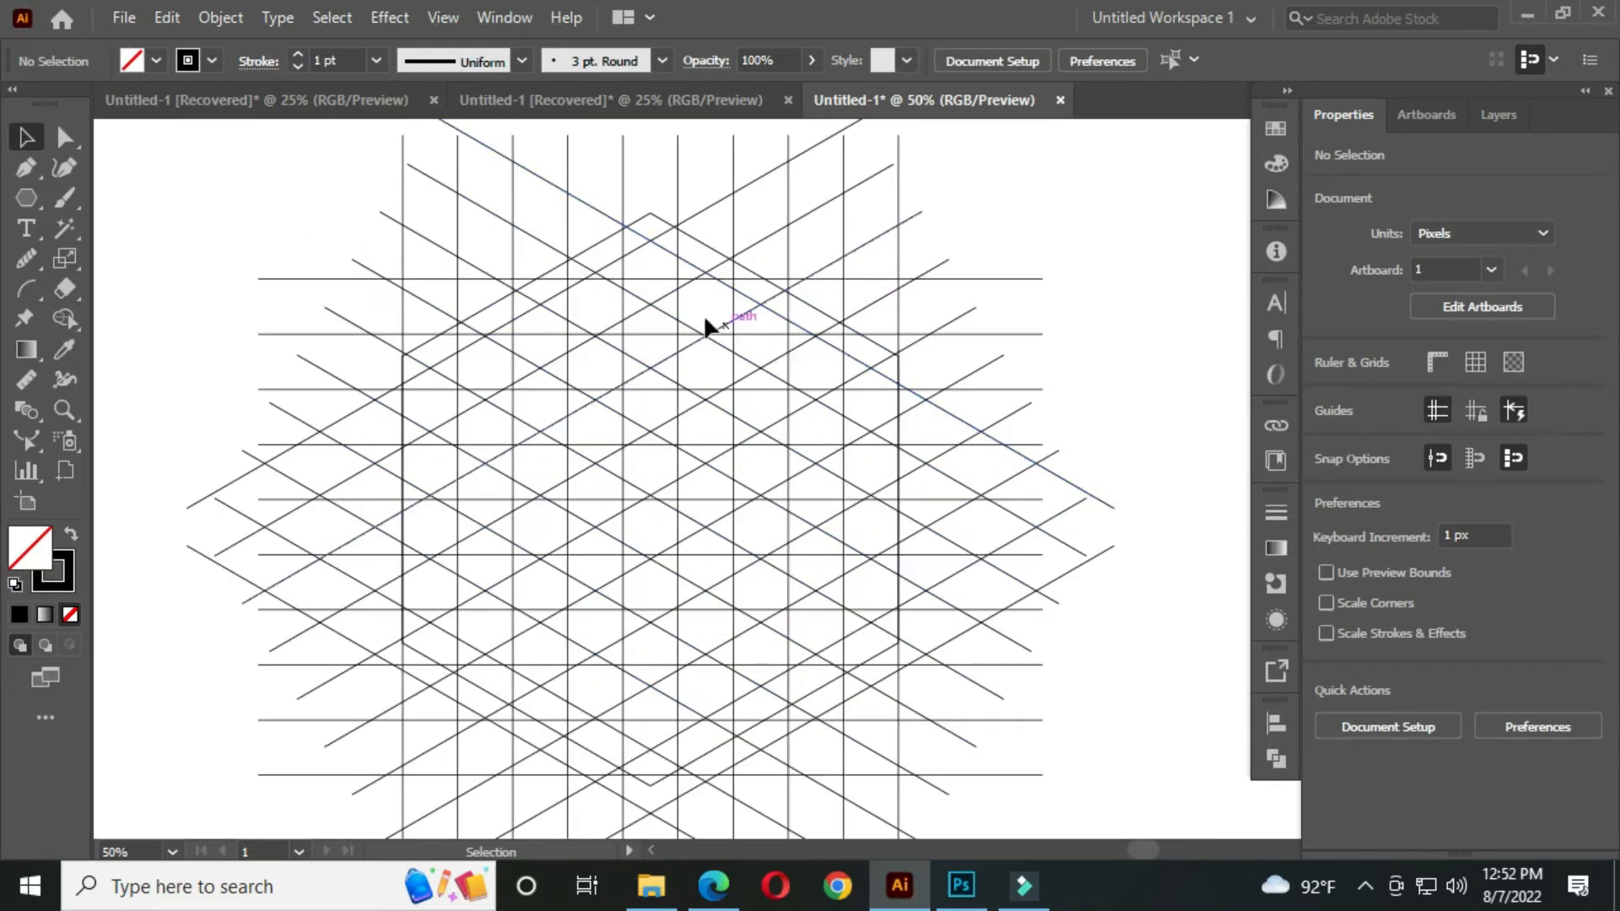
{"action": "left_click", "coordinate": [698, 247]}
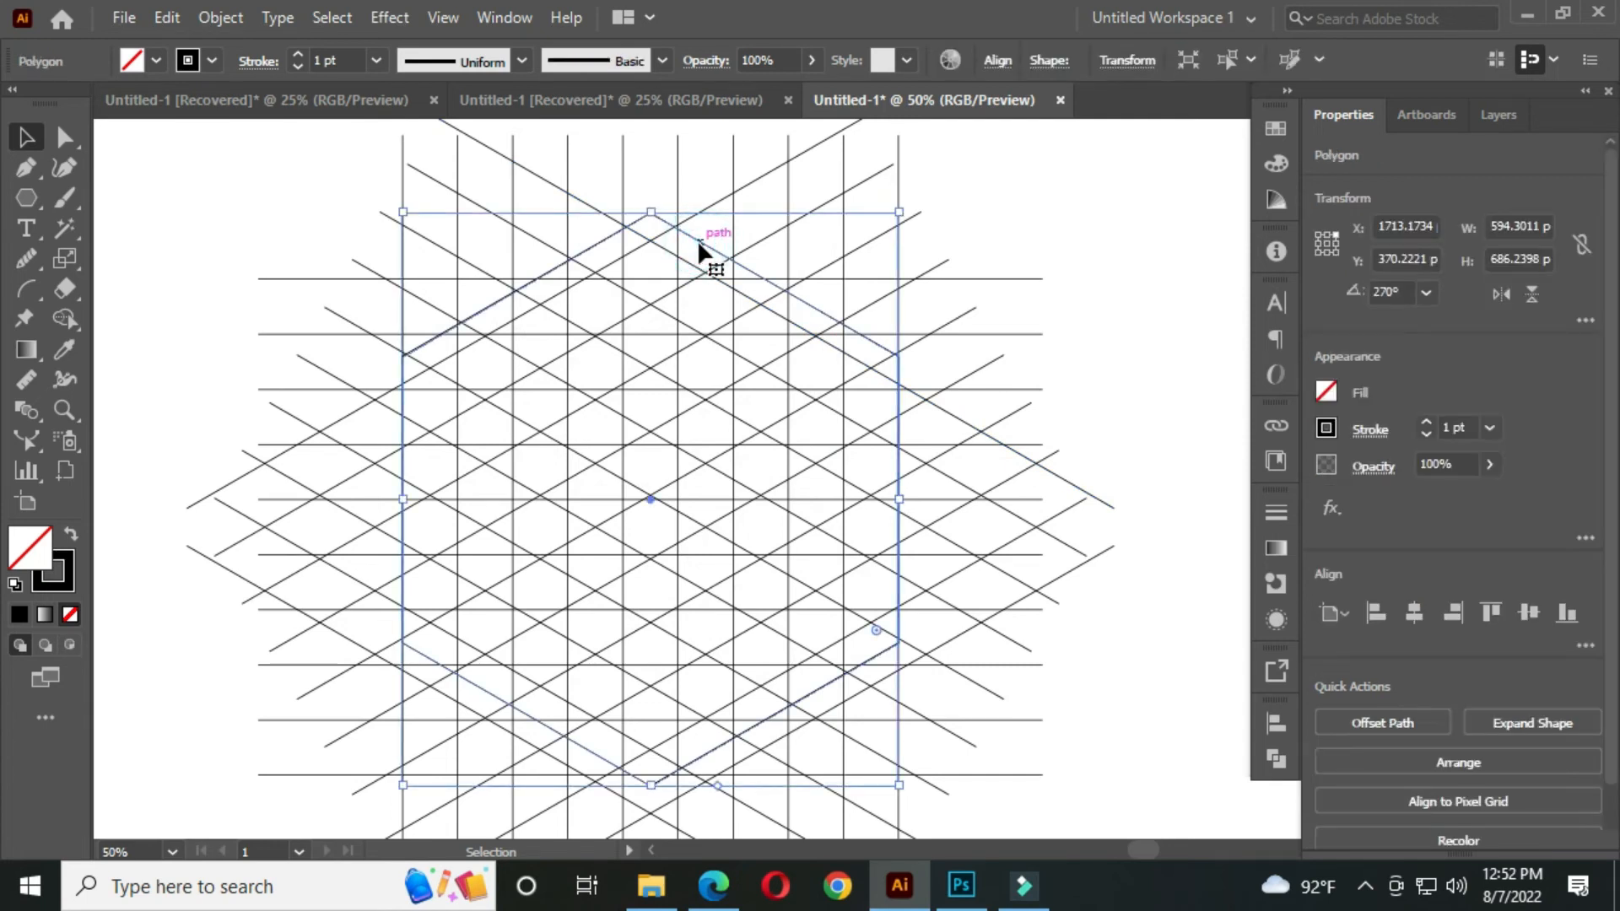
{"action": "key", "text": "Delete"}
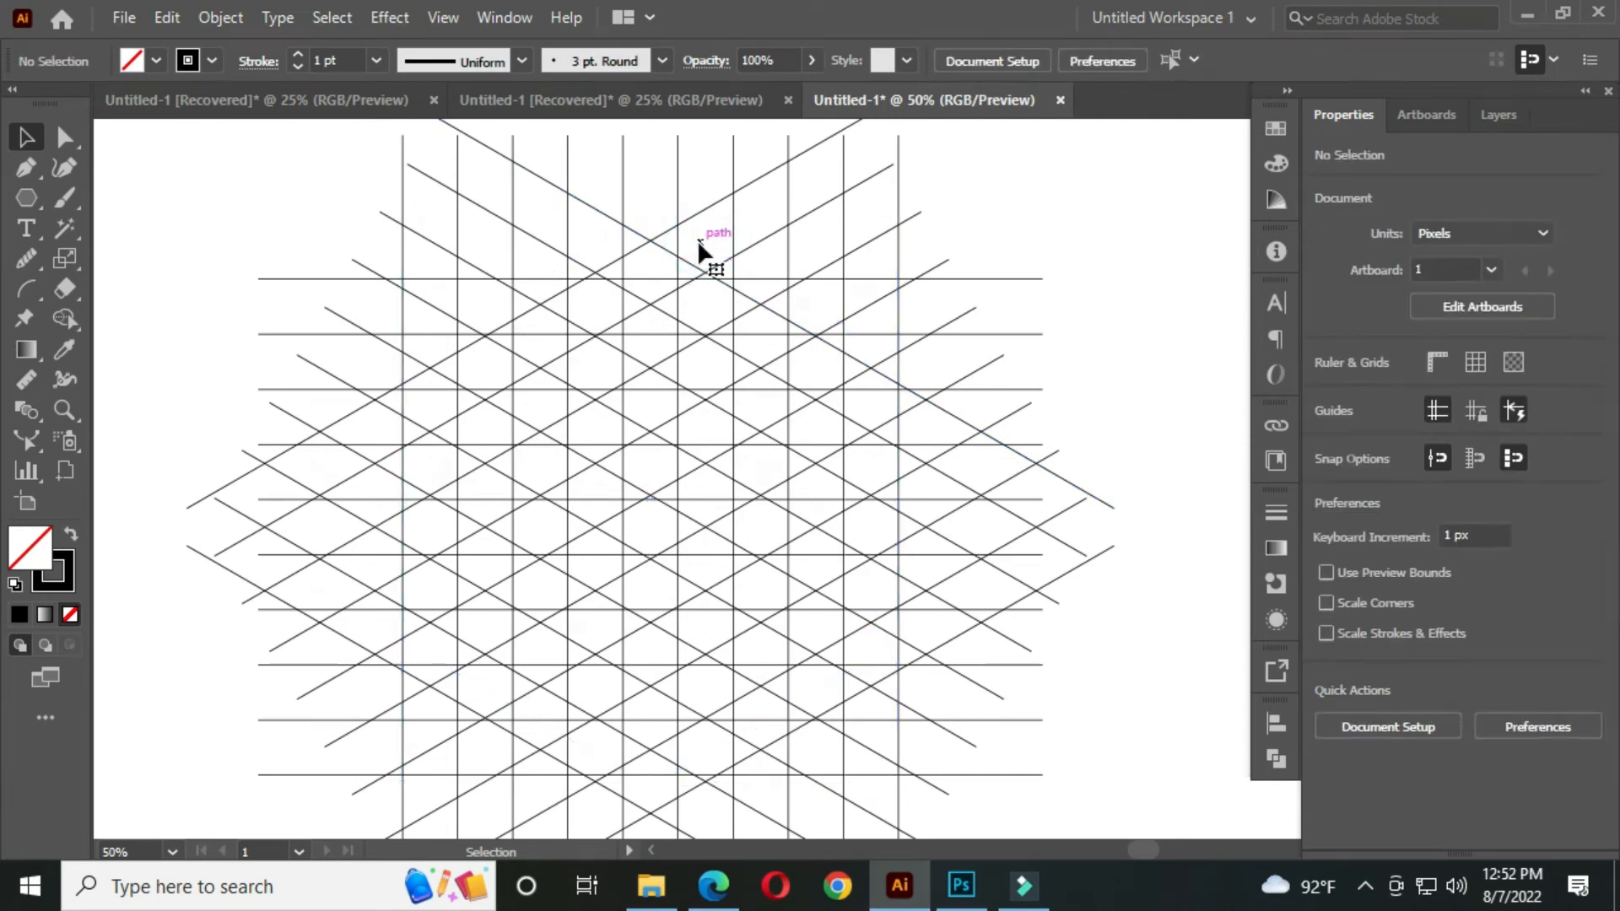
{"action": "scroll", "coordinate": [767, 309], "scroll_direction": "down", "scroll_amount": 1}
{"action": "left_click_drag", "start_coordinate": [662, 416], "coordinate": [732, 422]}
{"action": "left_click_drag", "start_coordinate": [449, 186], "coordinate": [816, 538]}
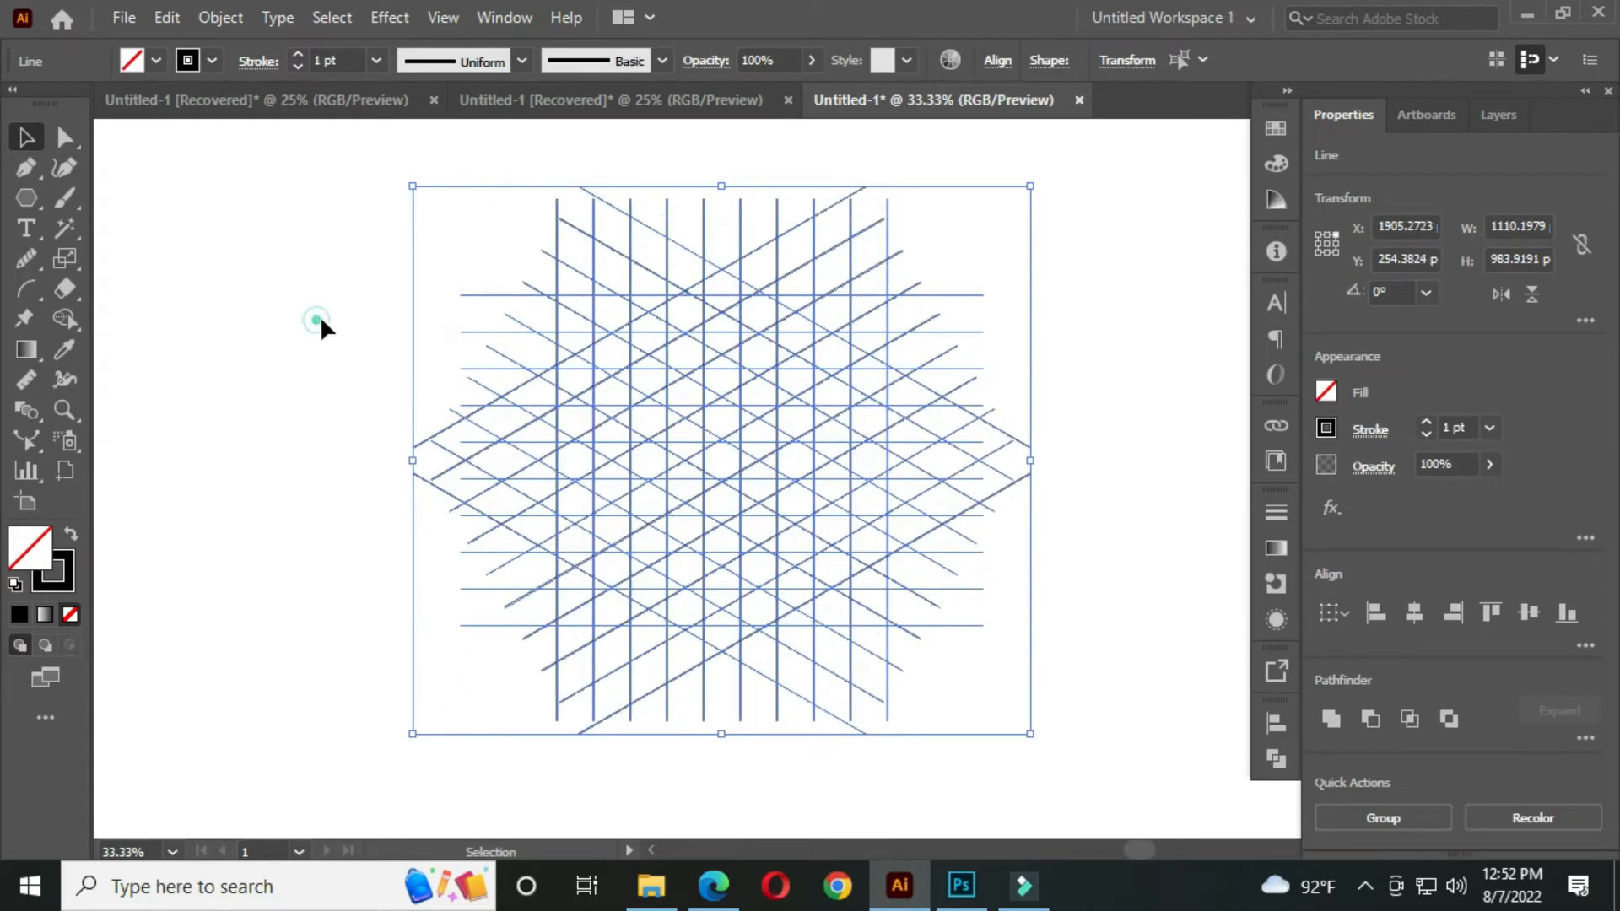
{"action": "left_click", "coordinate": [315, 325]}
{"action": "scroll", "coordinate": [685, 413], "scroll_direction": "down", "scroll_amount": 1}
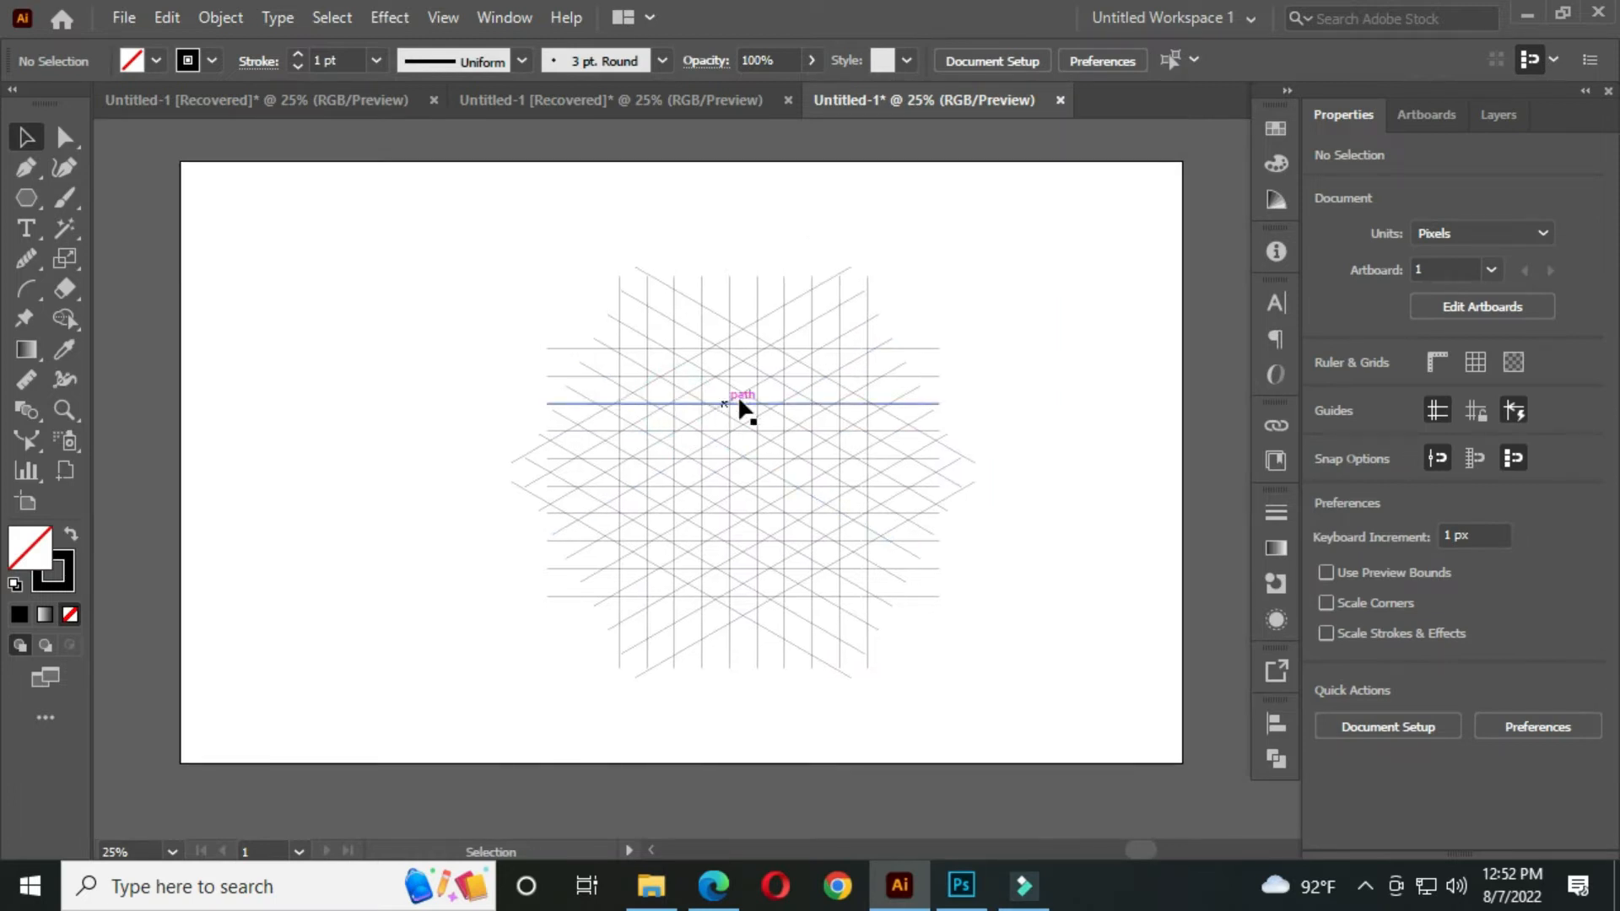
{"action": "scroll", "coordinate": [792, 405], "scroll_direction": "up", "scroll_amount": 1}
{"action": "left_click_drag", "start_coordinate": [784, 433], "coordinate": [777, 423]}
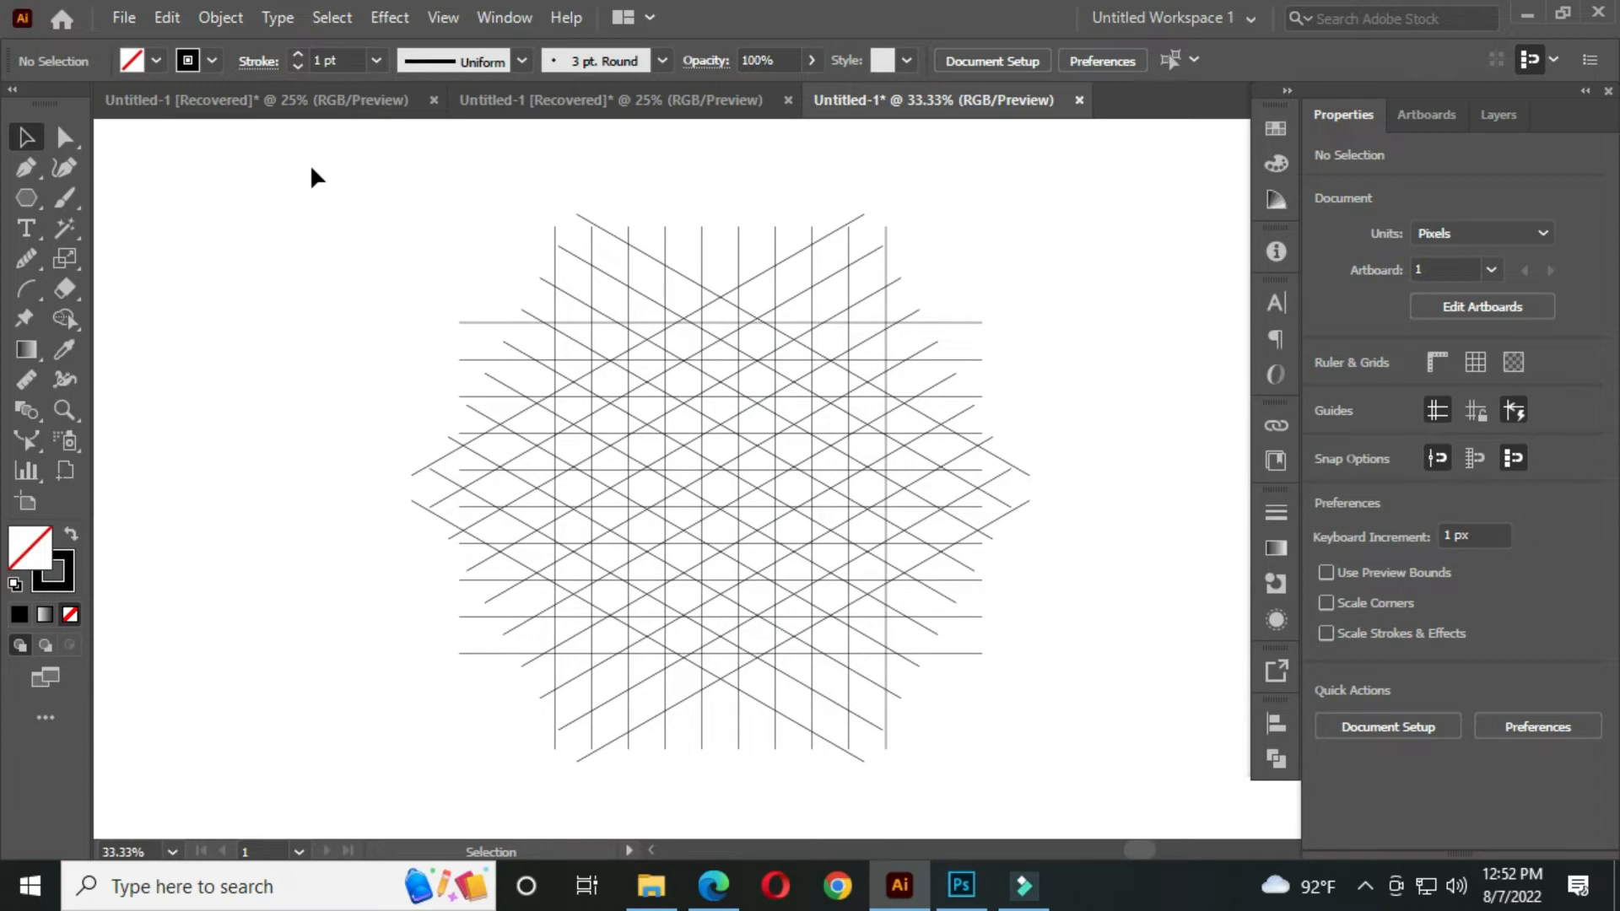
Select all grid lines, activate the Shape Builder tool and set the fill color to black
{"action": "left_click_drag", "start_coordinate": [325, 166], "coordinate": [928, 635]}
{"action": "left_click_drag", "start_coordinate": [1103, 757], "coordinate": [1111, 763]}
{"action": "left_click", "coordinate": [64, 319]}
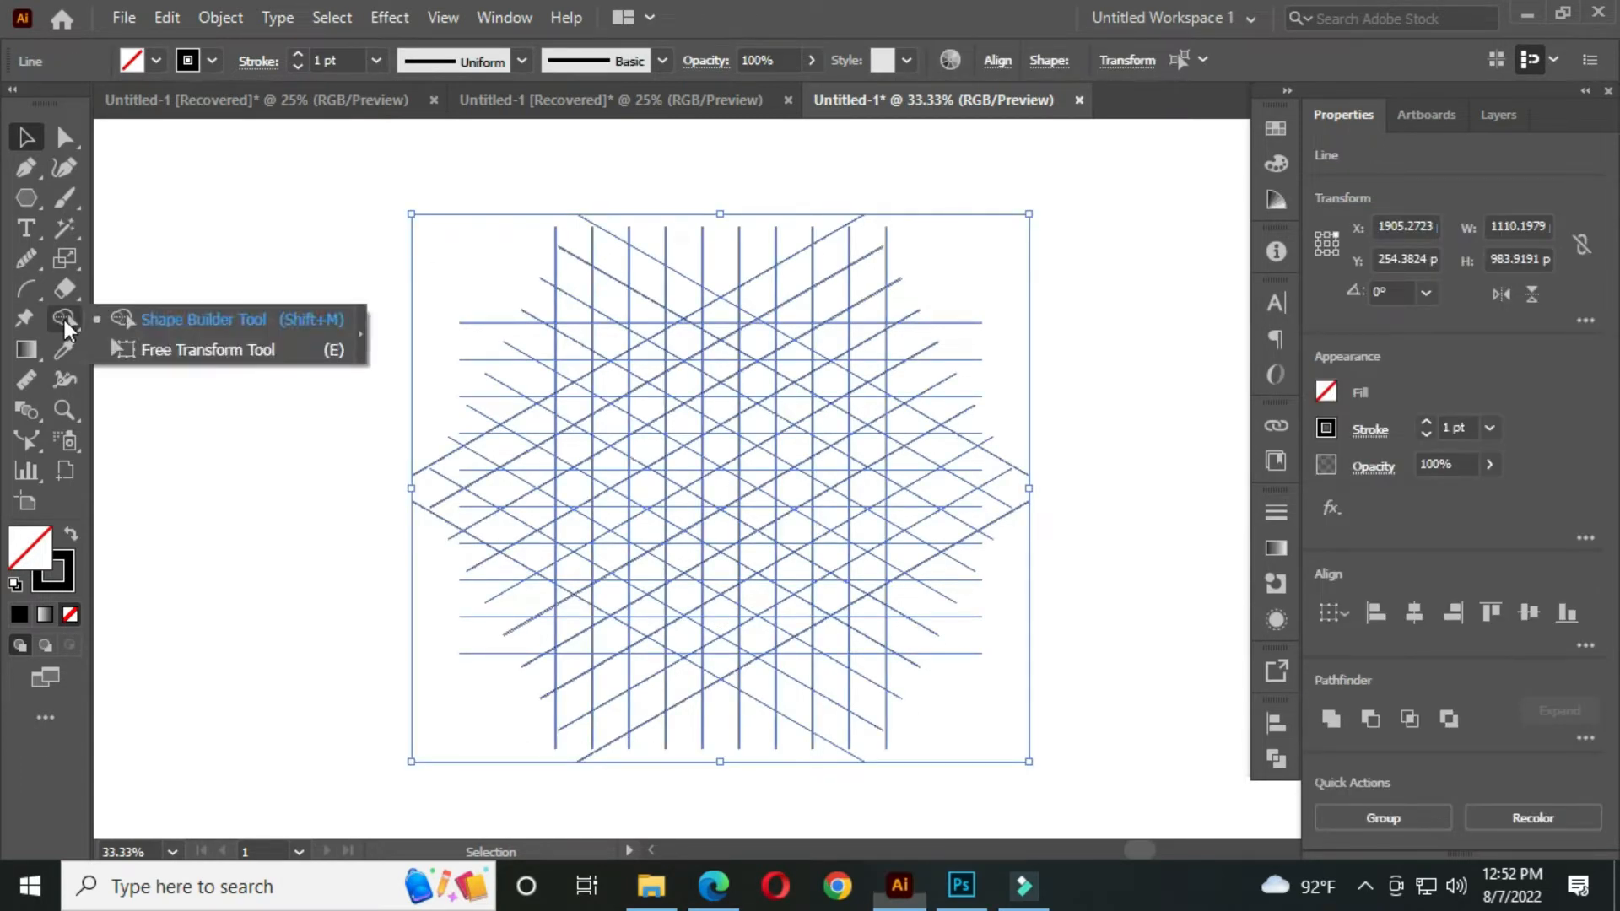
{"action": "left_click", "coordinate": [182, 323]}
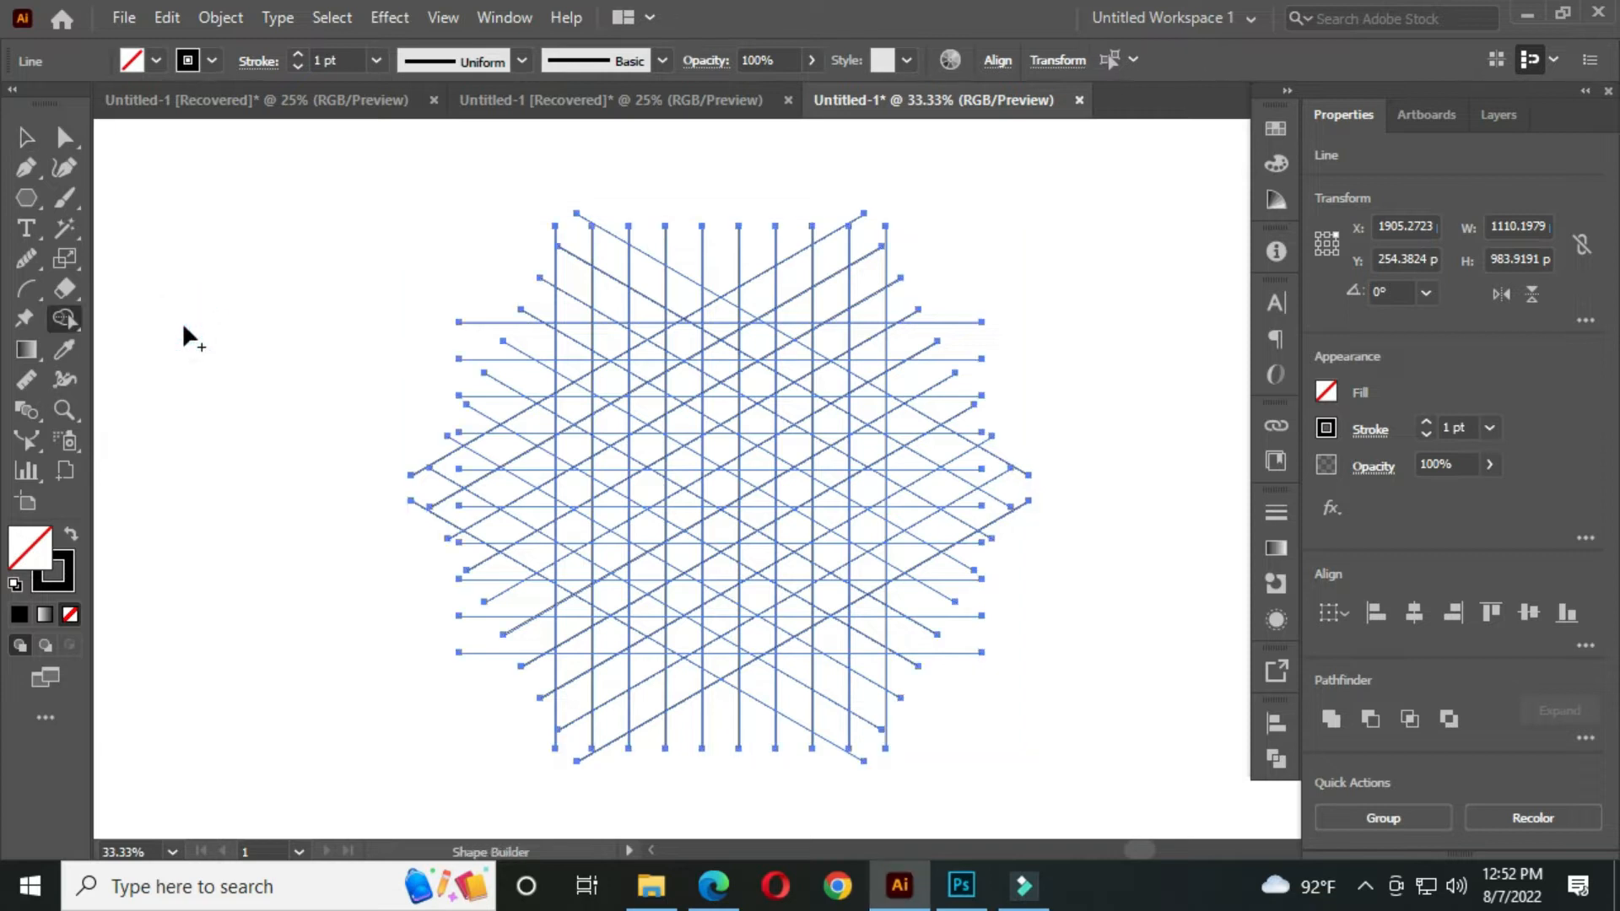
{"action": "left_click", "coordinate": [156, 60]}
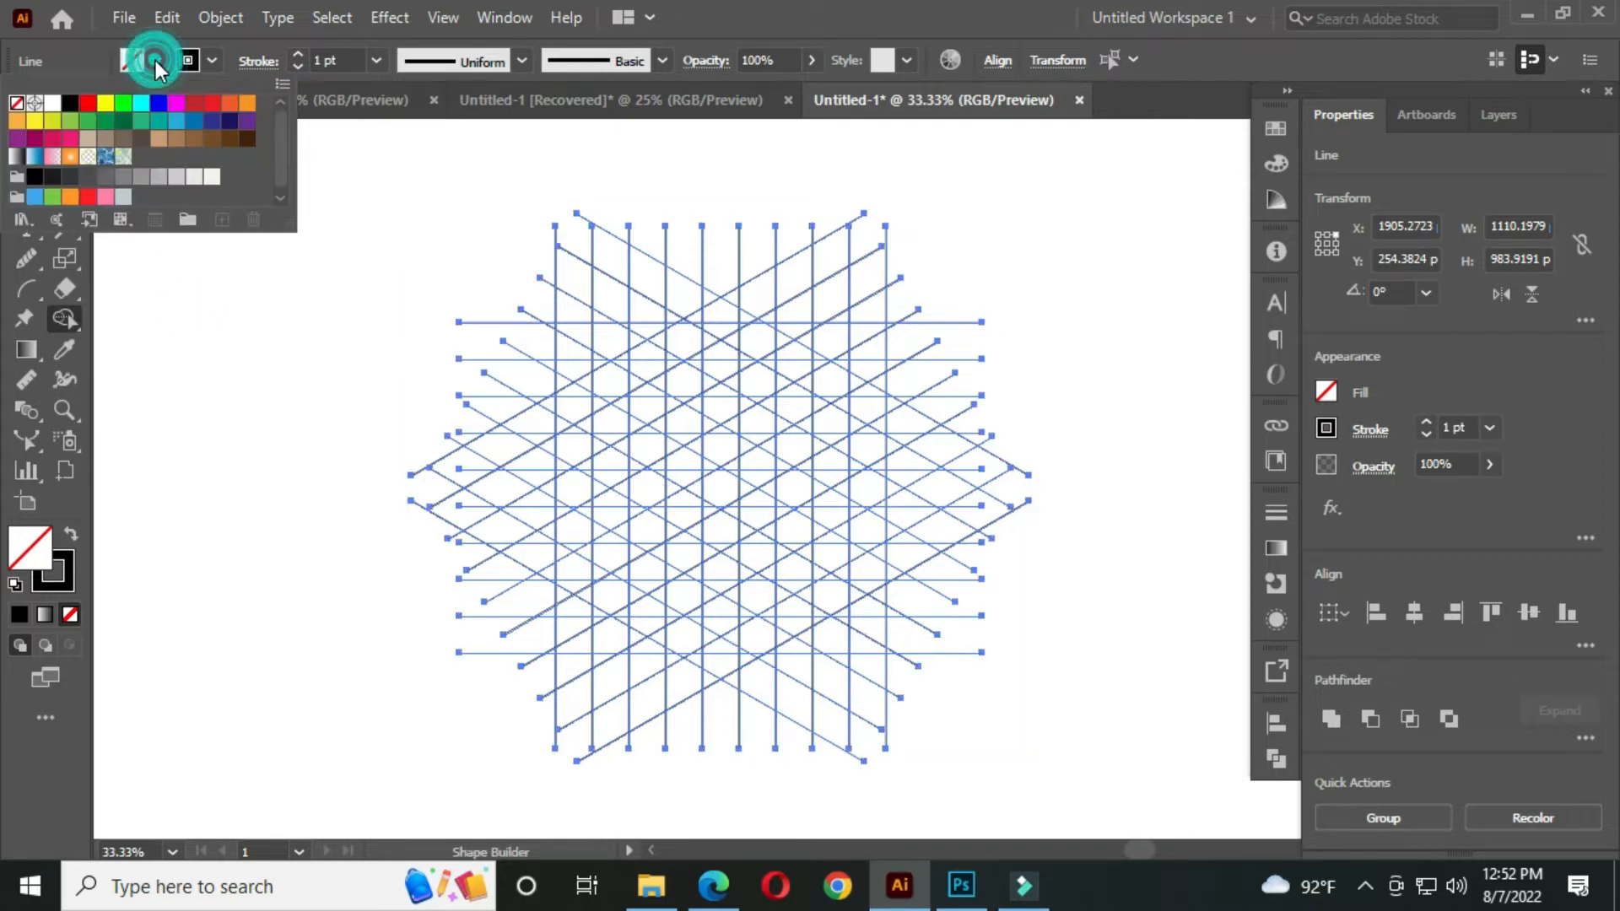
{"action": "left_click", "coordinate": [70, 104]}
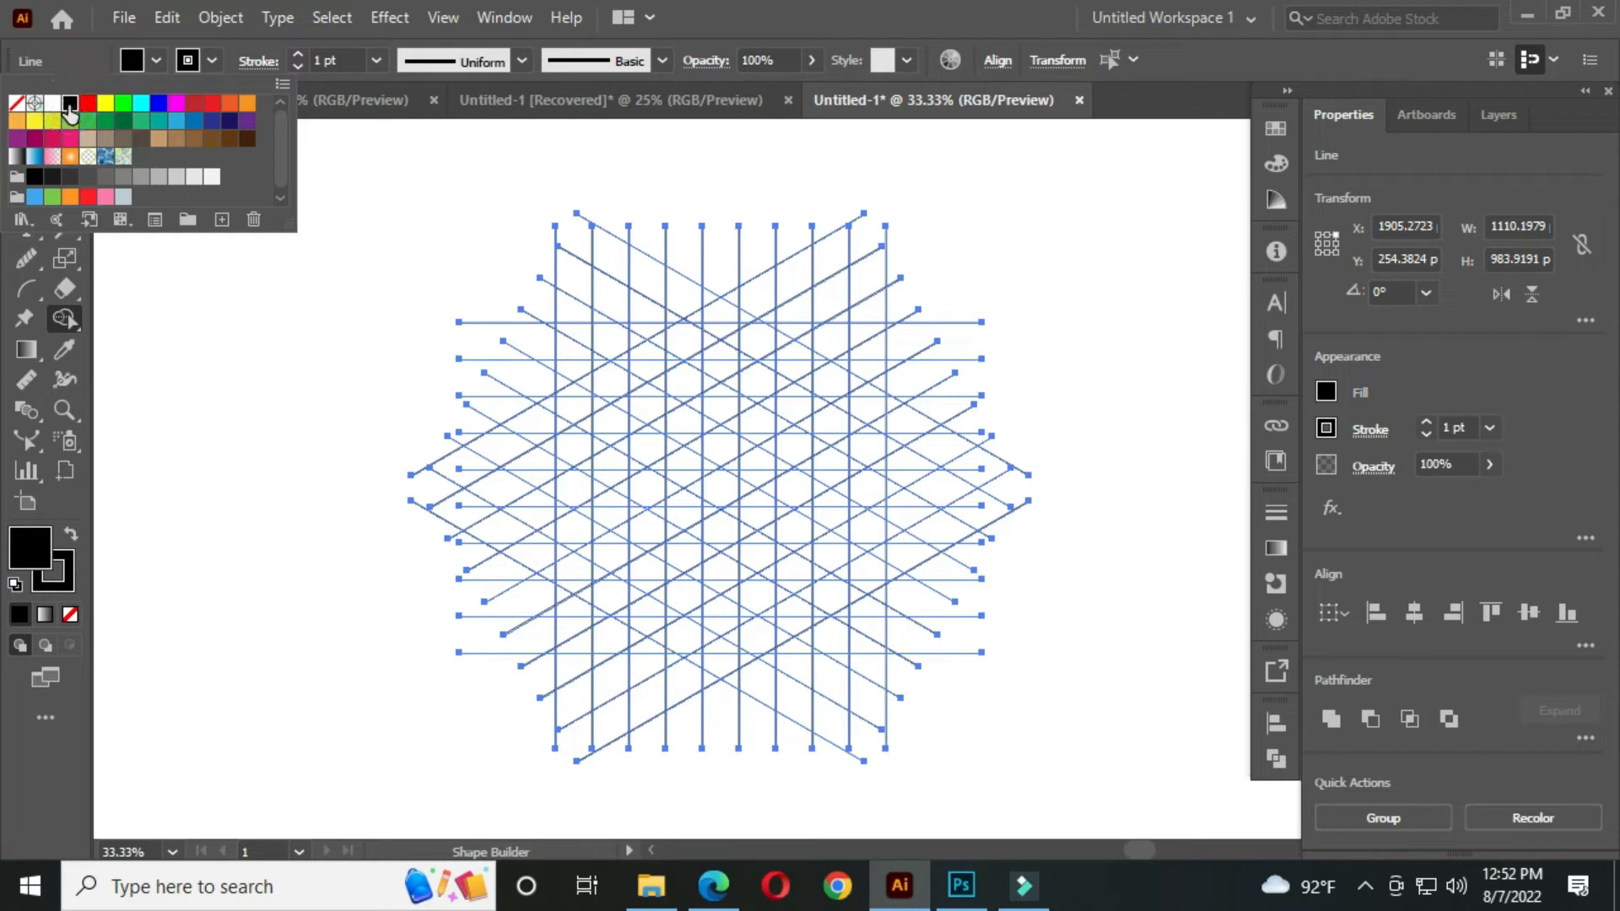
{"action": "left_click", "coordinate": [576, 408]}
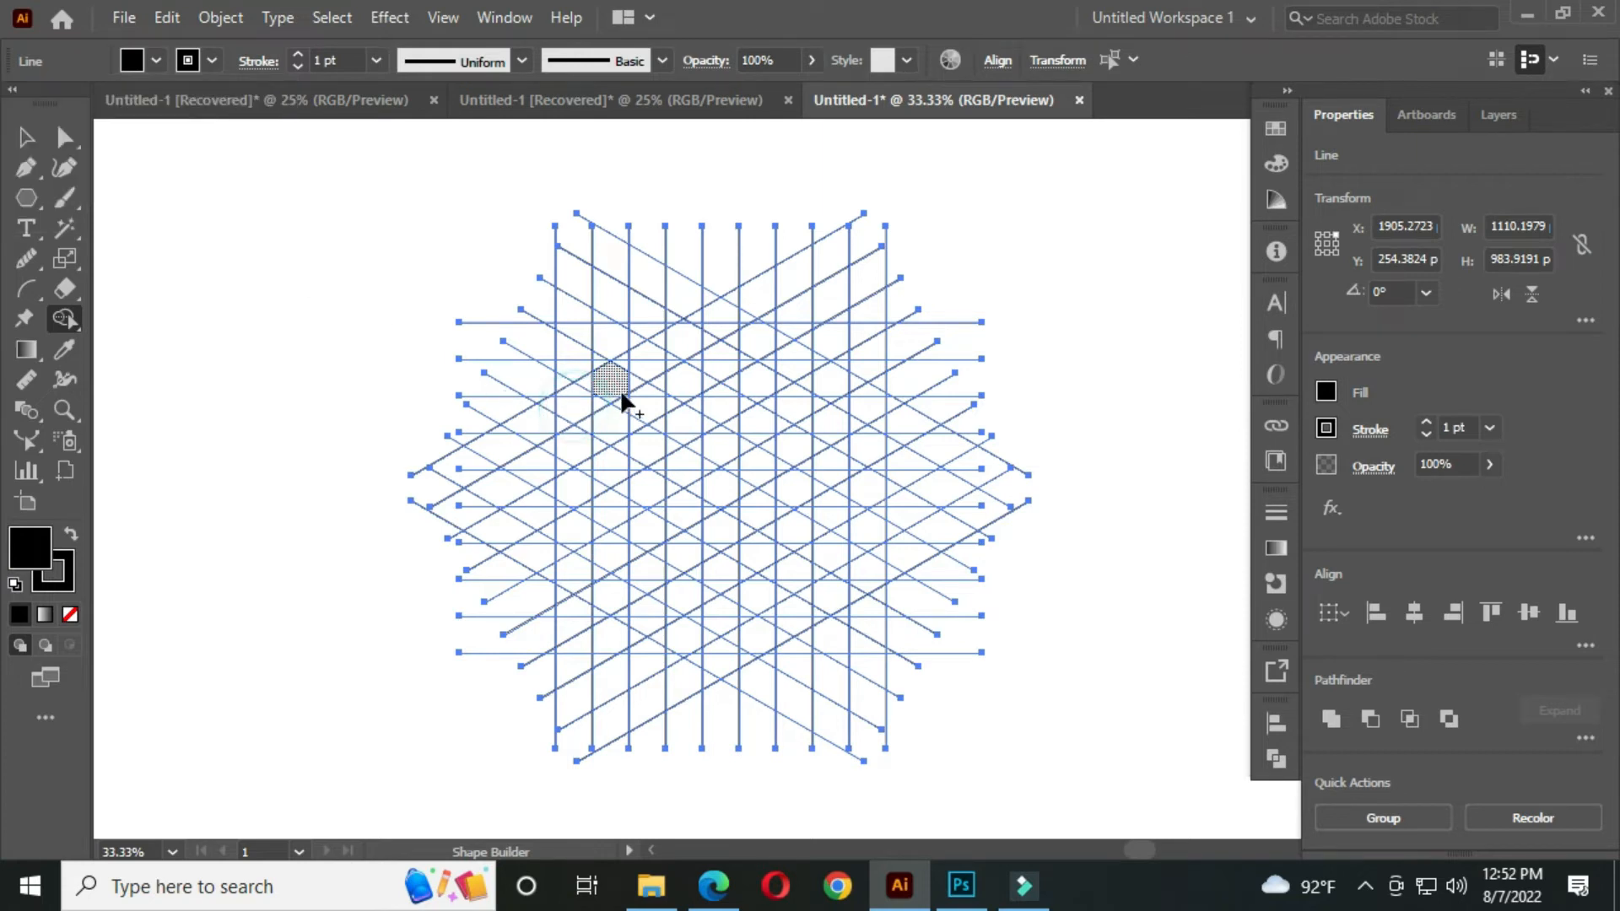
Merge the cells of the grid's leftmost column into the H's black left stem, with slanted top and bottom ends
{"action": "scroll", "coordinate": [717, 456], "scroll_direction": "up", "scroll_amount": 1}
{"action": "left_click_drag", "start_coordinate": [676, 470], "coordinate": [656, 403]}
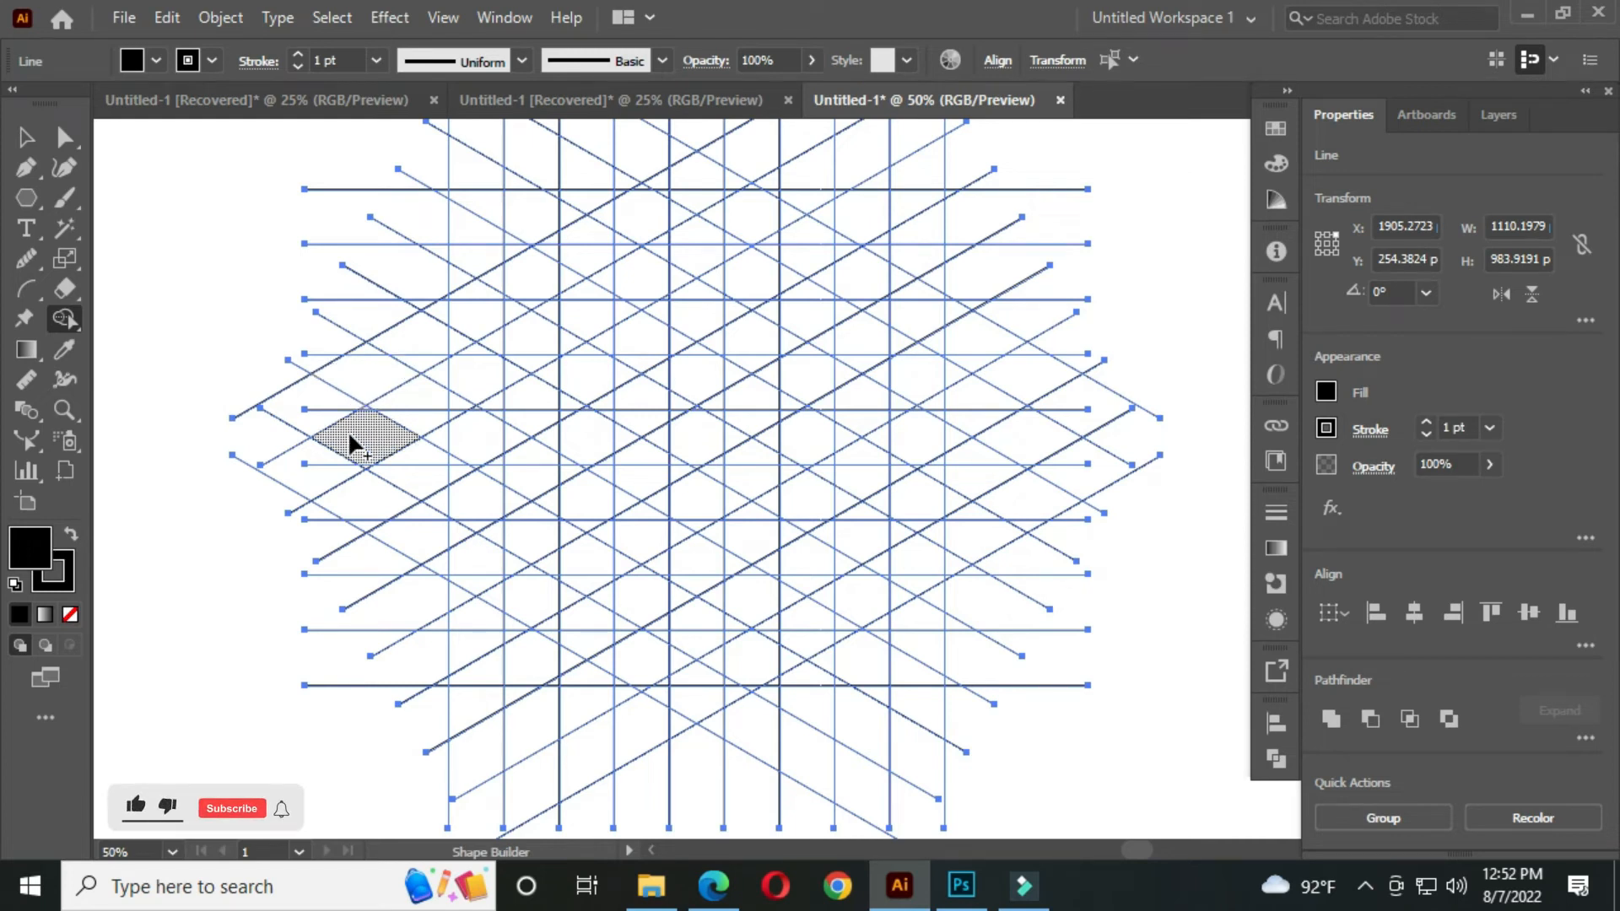
{"action": "left_click", "coordinate": [494, 278]}
{"action": "left_click_drag", "start_coordinate": [477, 405], "coordinate": [498, 601]}
{"action": "scroll", "coordinate": [464, 351], "scroll_direction": "up", "scroll_amount": 2}
{"action": "left_click_drag", "start_coordinate": [456, 304], "coordinate": [456, 725]}
{"action": "left_click_drag", "start_coordinate": [512, 291], "coordinate": [532, 633]}
{"action": "mouse_move", "coordinate": [534, 697]}
{"action": "left_mouse_down"}
{"action": "mouse_move", "coordinate": [442, 698]}
{"action": "mouse_move", "coordinate": [452, 657]}
{"action": "mouse_move", "coordinate": [413, 374]}
{"action": "mouse_move", "coordinate": [414, 408]}
{"action": "mouse_move", "coordinate": [583, 349]}
{"action": "mouse_move", "coordinate": [705, 372]}
{"action": "left_mouse_up"}
{"action": "scroll", "coordinate": [456, 350], "scroll_direction": "up", "scroll_amount": 2}
{"action": "scroll", "coordinate": [411, 363], "scroll_direction": "up", "scroll_amount": 1}
{"action": "scroll", "coordinate": [706, 372], "scroll_direction": "down", "scroll_amount": 2}
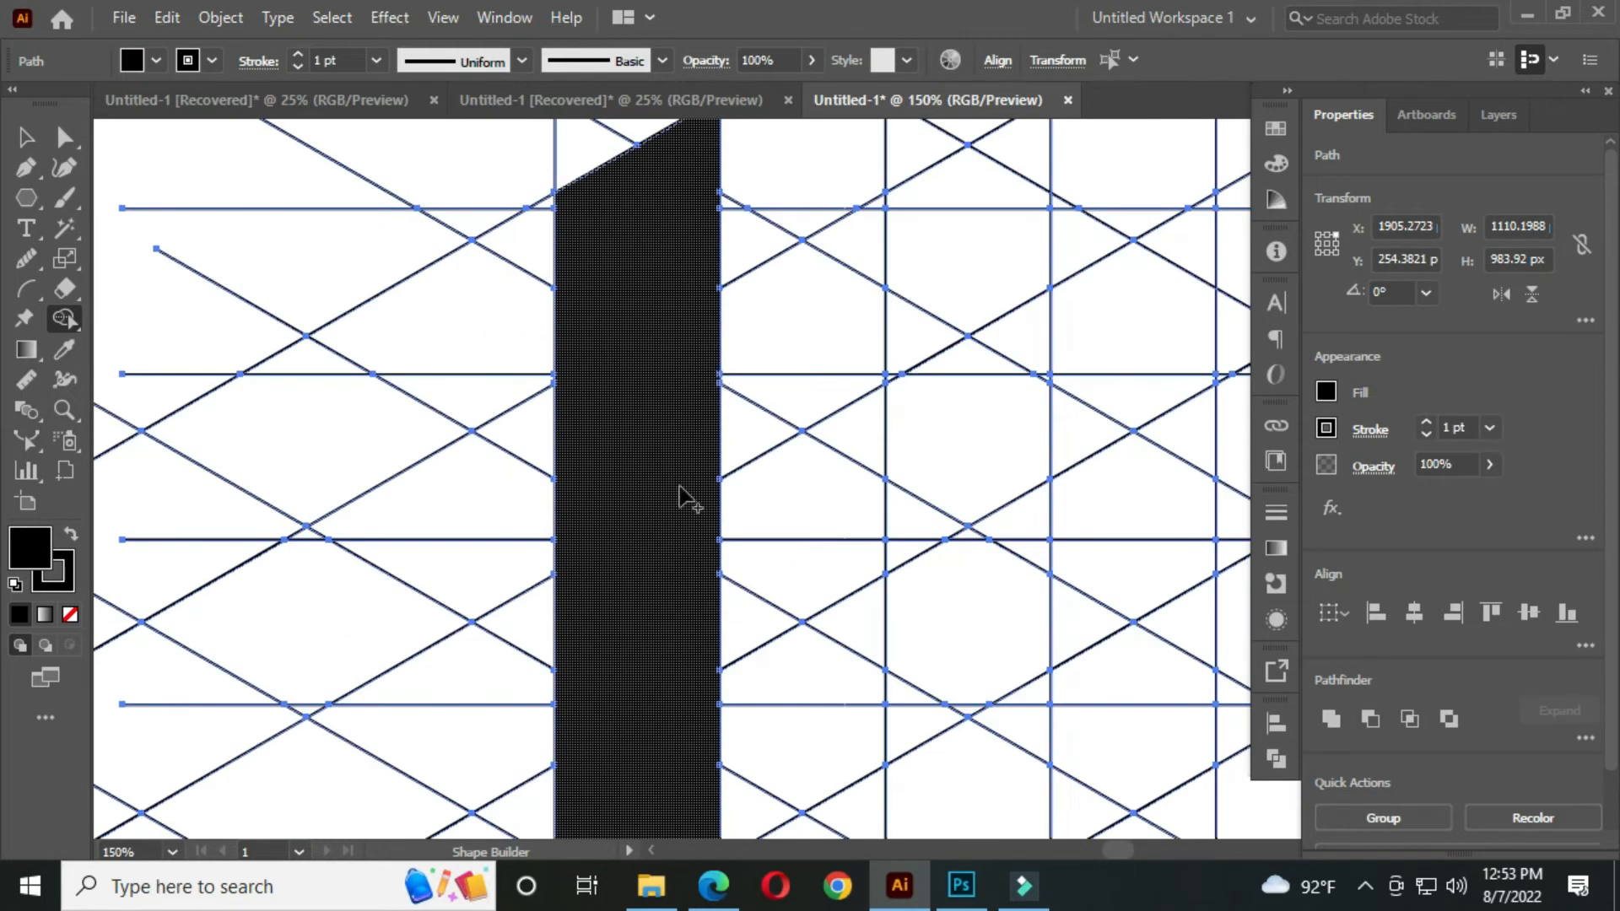
Merge the cells of the middle row into the left stem as the H's crossbar, extending three columns to the right
{"action": "left_click_drag", "start_coordinate": [672, 507], "coordinate": [649, 525]}
{"action": "left_click_drag", "start_coordinate": [617, 325], "coordinate": [601, 285]}
{"action": "scroll", "coordinate": [643, 387], "scroll_direction": "down", "scroll_amount": 1}
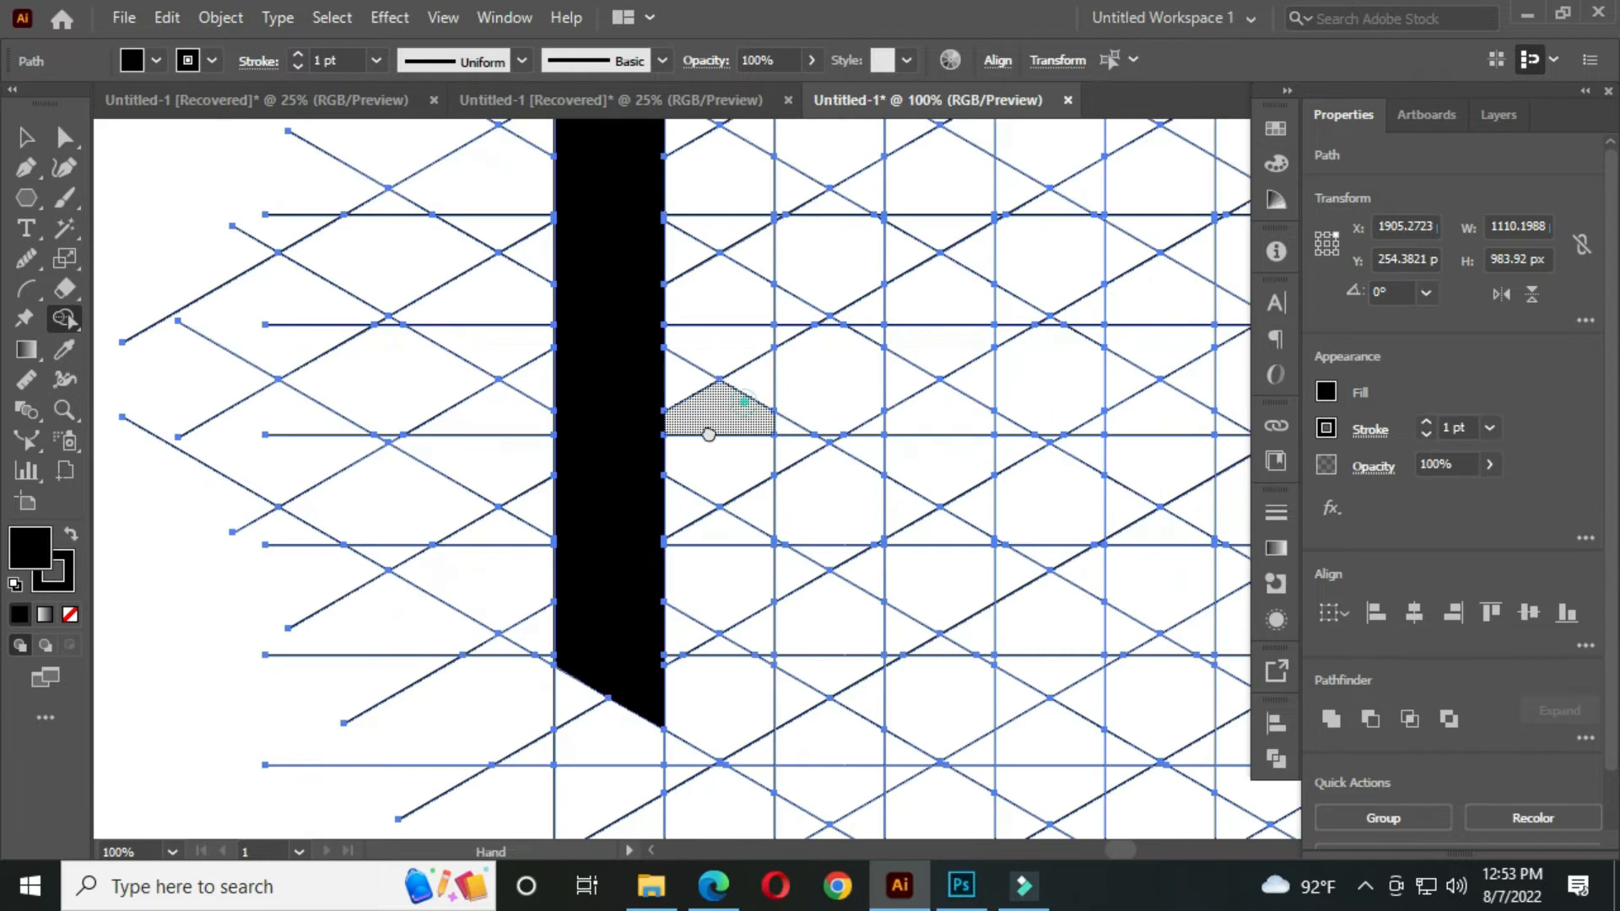
{"action": "left_click_drag", "start_coordinate": [743, 402], "coordinate": [668, 445]}
{"action": "scroll", "coordinate": [641, 435], "scroll_direction": "down", "scroll_amount": 1}
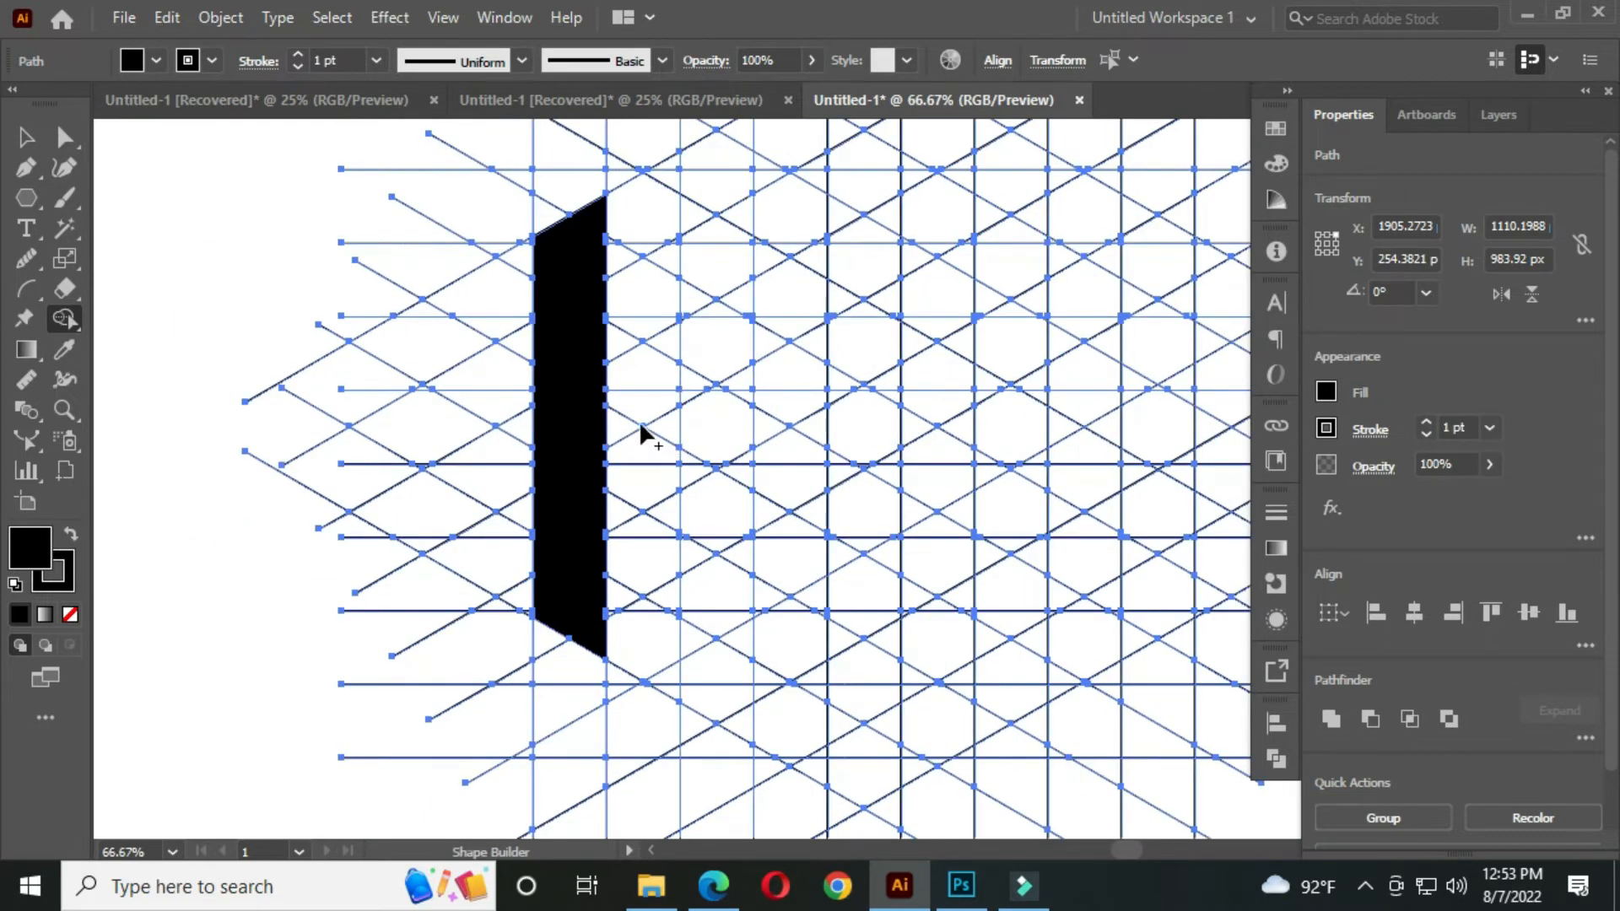
{"action": "mouse_move", "coordinate": [594, 418]}
{"action": "left_mouse_down"}
{"action": "mouse_move", "coordinate": [759, 423]}
{"action": "mouse_move", "coordinate": [819, 443]}
{"action": "mouse_move", "coordinate": [645, 467]}
{"action": "mouse_move", "coordinate": [635, 427]}
{"action": "left_mouse_up"}
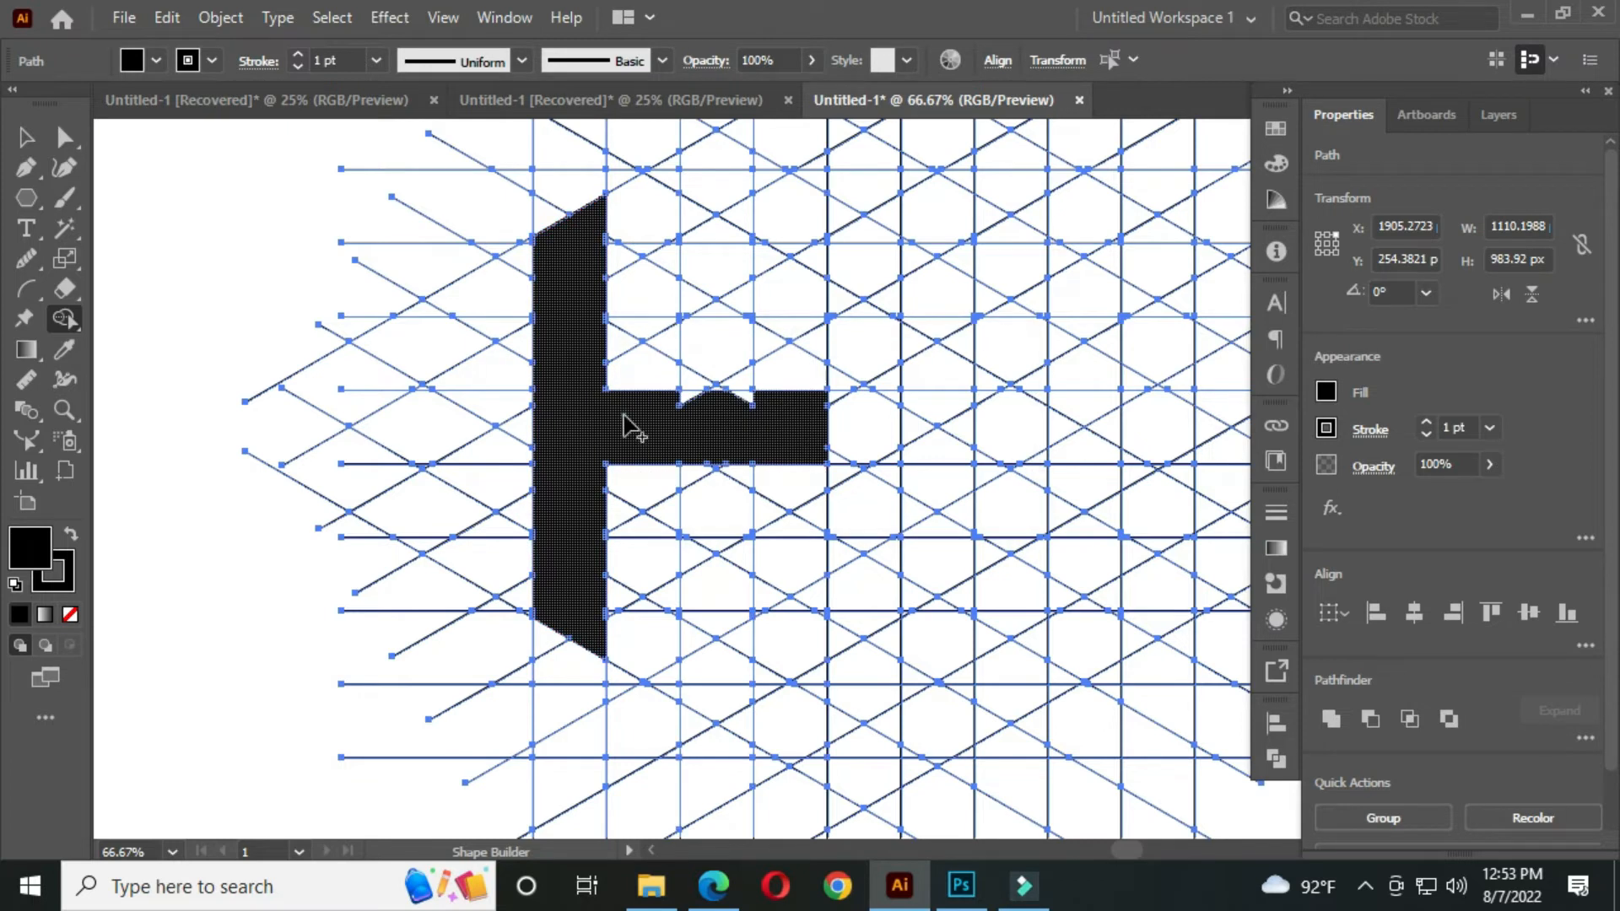
{"action": "scroll", "coordinate": [821, 405], "scroll_direction": "down", "scroll_amount": 1}
{"action": "left_click_drag", "start_coordinate": [791, 289], "coordinate": [779, 322]}
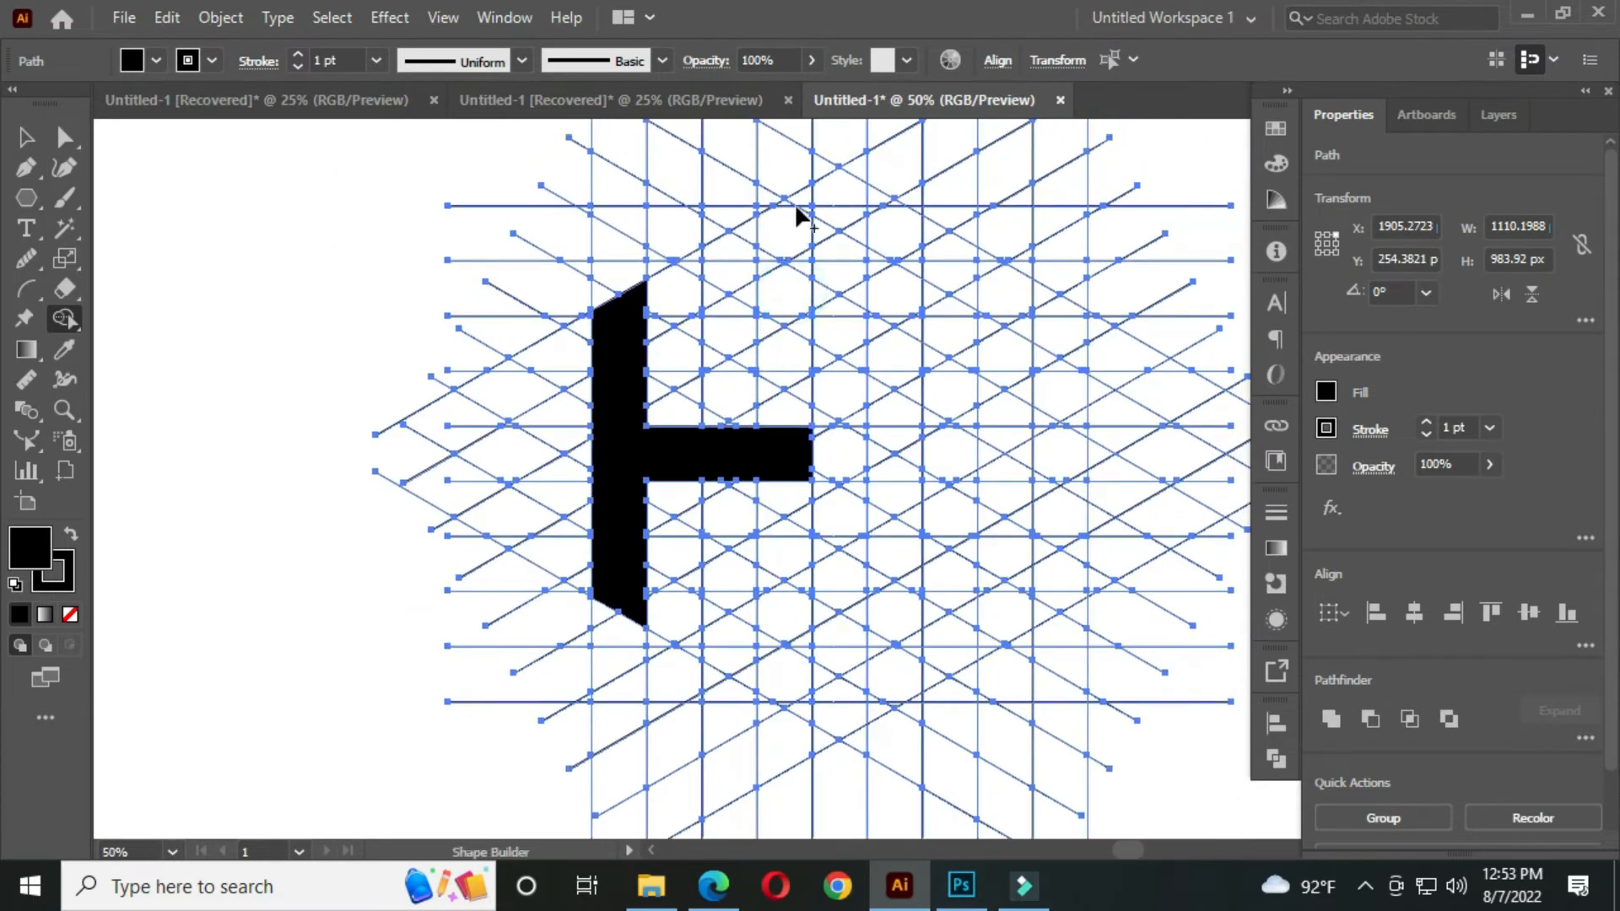
Merge the column at the crossbar's right end into a taller right stem for the H, with slanted ends
{"action": "left_click_drag", "start_coordinate": [788, 261], "coordinate": [787, 432]}
{"action": "scroll", "coordinate": [775, 244], "scroll_direction": "up", "scroll_amount": 1}
{"action": "left_click_drag", "start_coordinate": [786, 190], "coordinate": [783, 348]}
{"action": "scroll", "coordinate": [811, 247], "scroll_direction": "up", "scroll_amount": 2}
{"action": "left_click_drag", "start_coordinate": [717, 412], "coordinate": [727, 719]}
{"action": "left_click_drag", "start_coordinate": [763, 710], "coordinate": [768, 551]}
{"action": "left_click_drag", "start_coordinate": [706, 311], "coordinate": [696, 271]}
{"action": "mouse_move", "coordinate": [775, 602]}
{"action": "left_mouse_down"}
{"action": "mouse_move", "coordinate": [738, 342]}
{"action": "mouse_move", "coordinate": [754, 736]}
{"action": "mouse_move", "coordinate": [717, 686]}
{"action": "mouse_move", "coordinate": [723, 455]}
{"action": "left_mouse_up"}
{"action": "scroll", "coordinate": [738, 344], "scroll_direction": "down", "scroll_amount": 2}
{"action": "left_click_drag", "start_coordinate": [712, 554], "coordinate": [732, 658]}
{"action": "left_click_drag", "start_coordinate": [772, 580], "coordinate": [742, 658]}
{"action": "scroll", "coordinate": [741, 654], "scroll_direction": "up", "scroll_amount": 1}
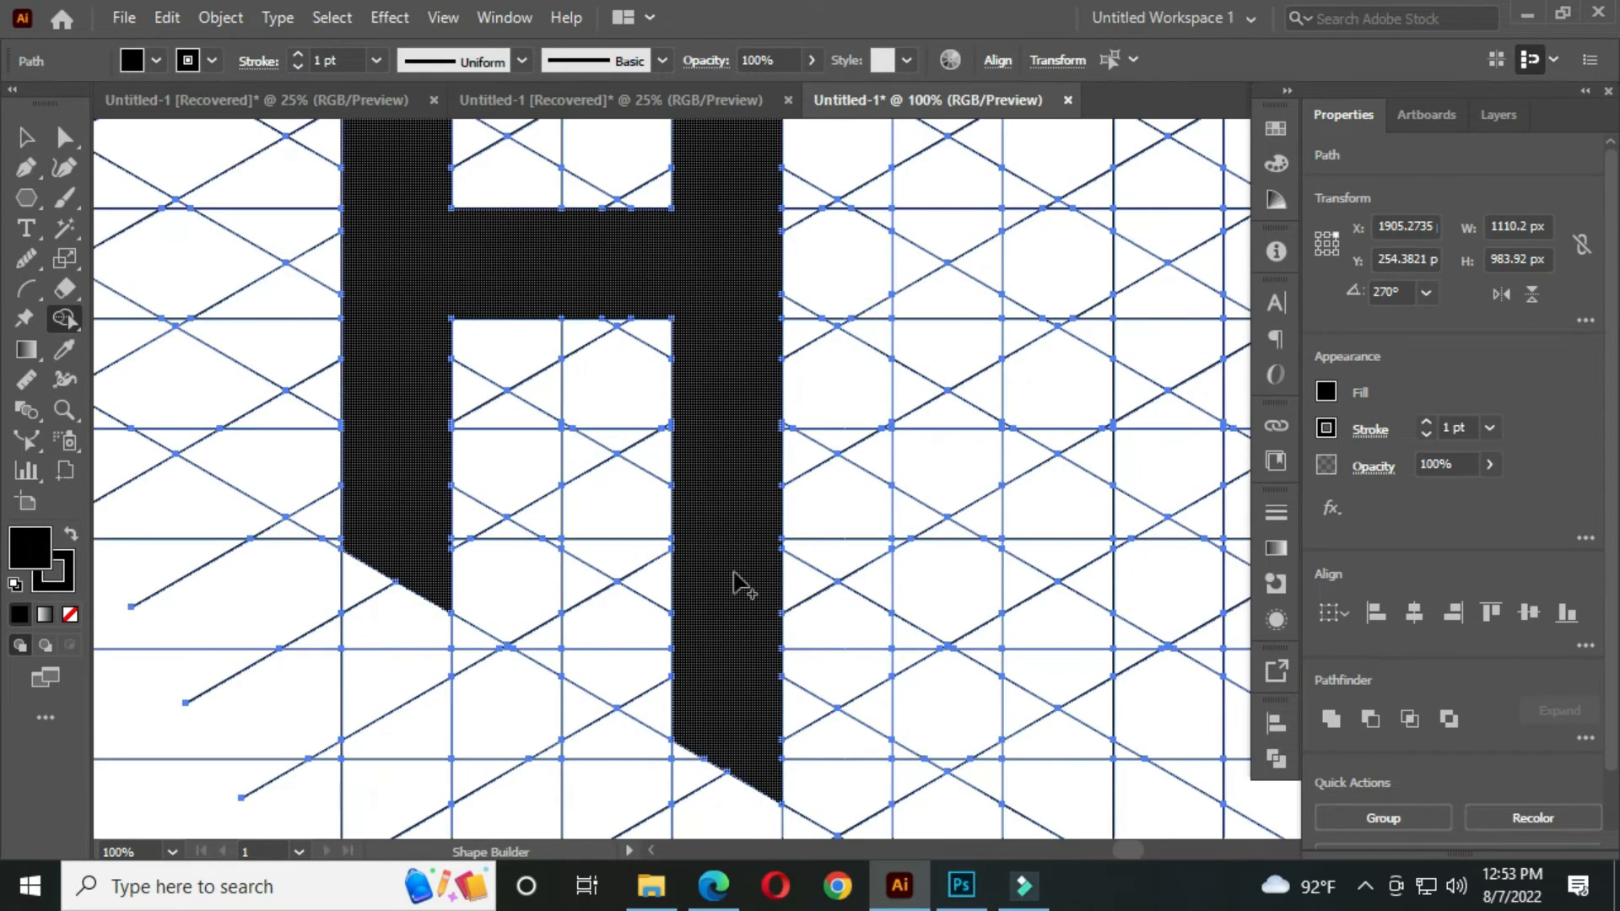
Leave one empty column beside the H and merge the cells of the following column into the B's tall vertical stem
{"action": "scroll", "coordinate": [726, 544], "scroll_direction": "down", "scroll_amount": 2}
{"action": "scroll", "coordinate": [676, 431], "scroll_direction": "up", "scroll_amount": 1}
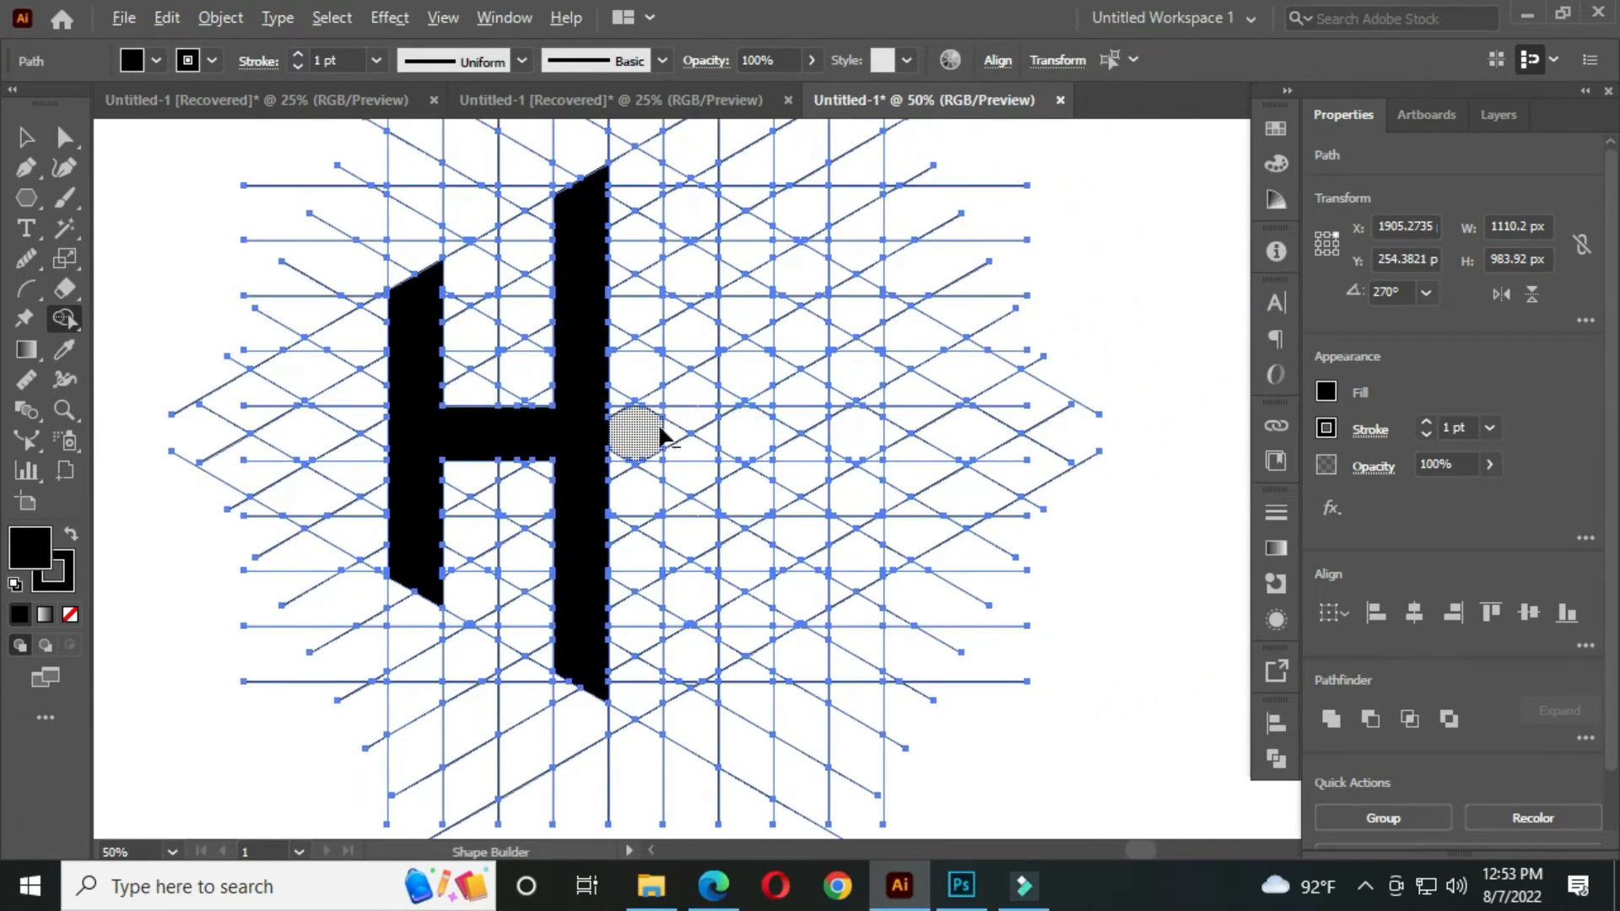
{"action": "scroll", "coordinate": [709, 268], "scroll_direction": "up", "scroll_amount": 1}
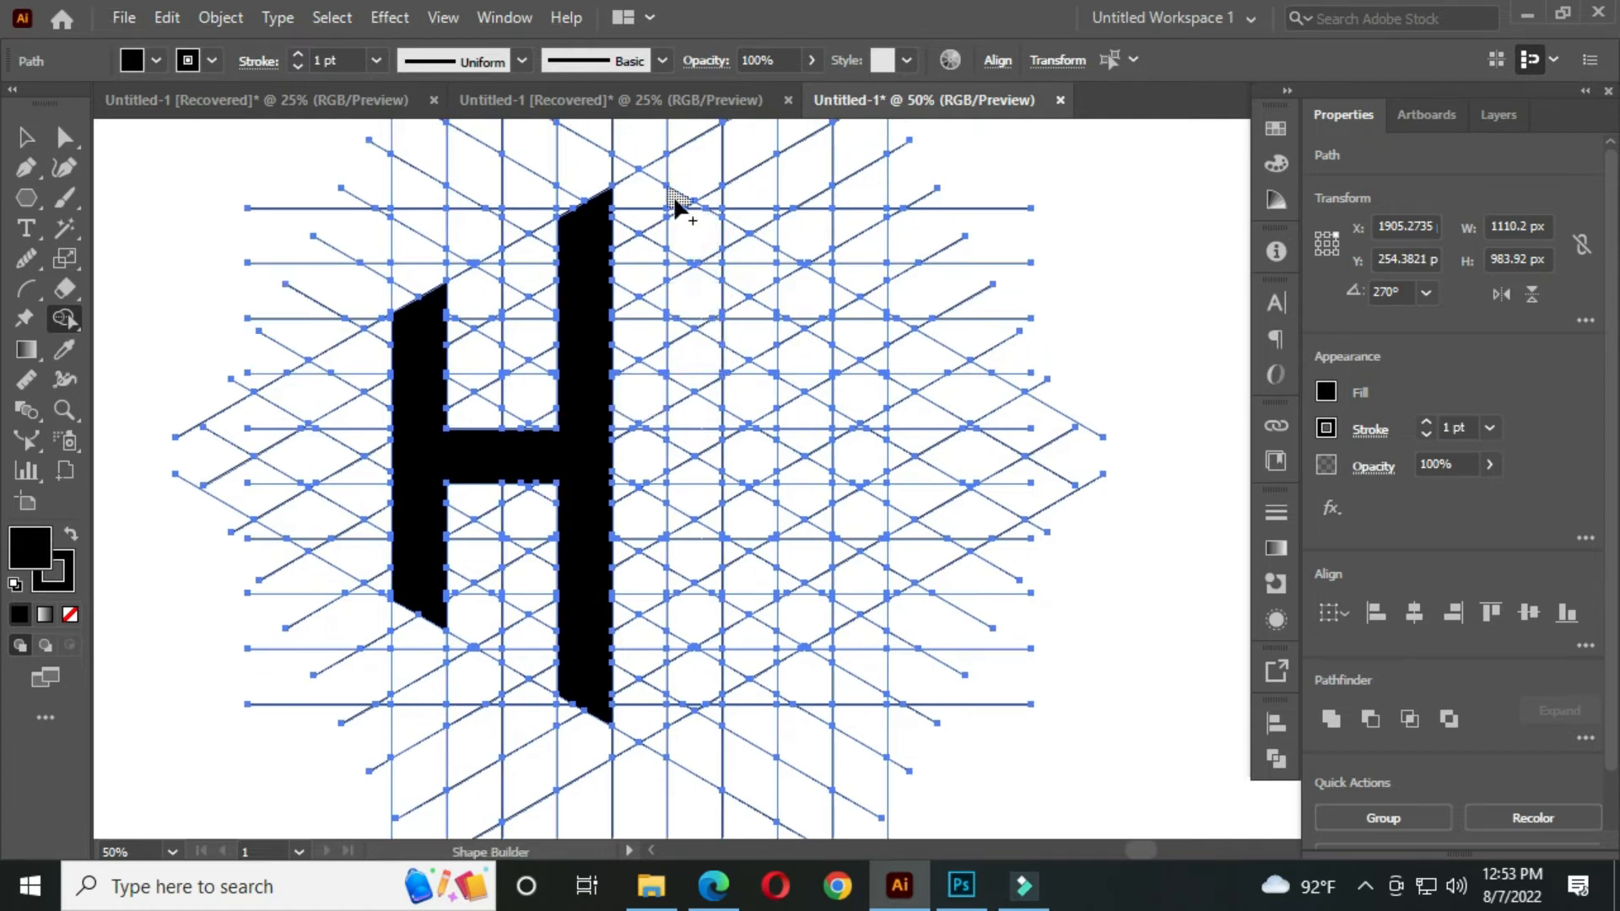
{"action": "left_click_drag", "start_coordinate": [696, 269], "coordinate": [702, 650]}
{"action": "scroll", "coordinate": [683, 222], "scroll_direction": "up", "scroll_amount": 2}
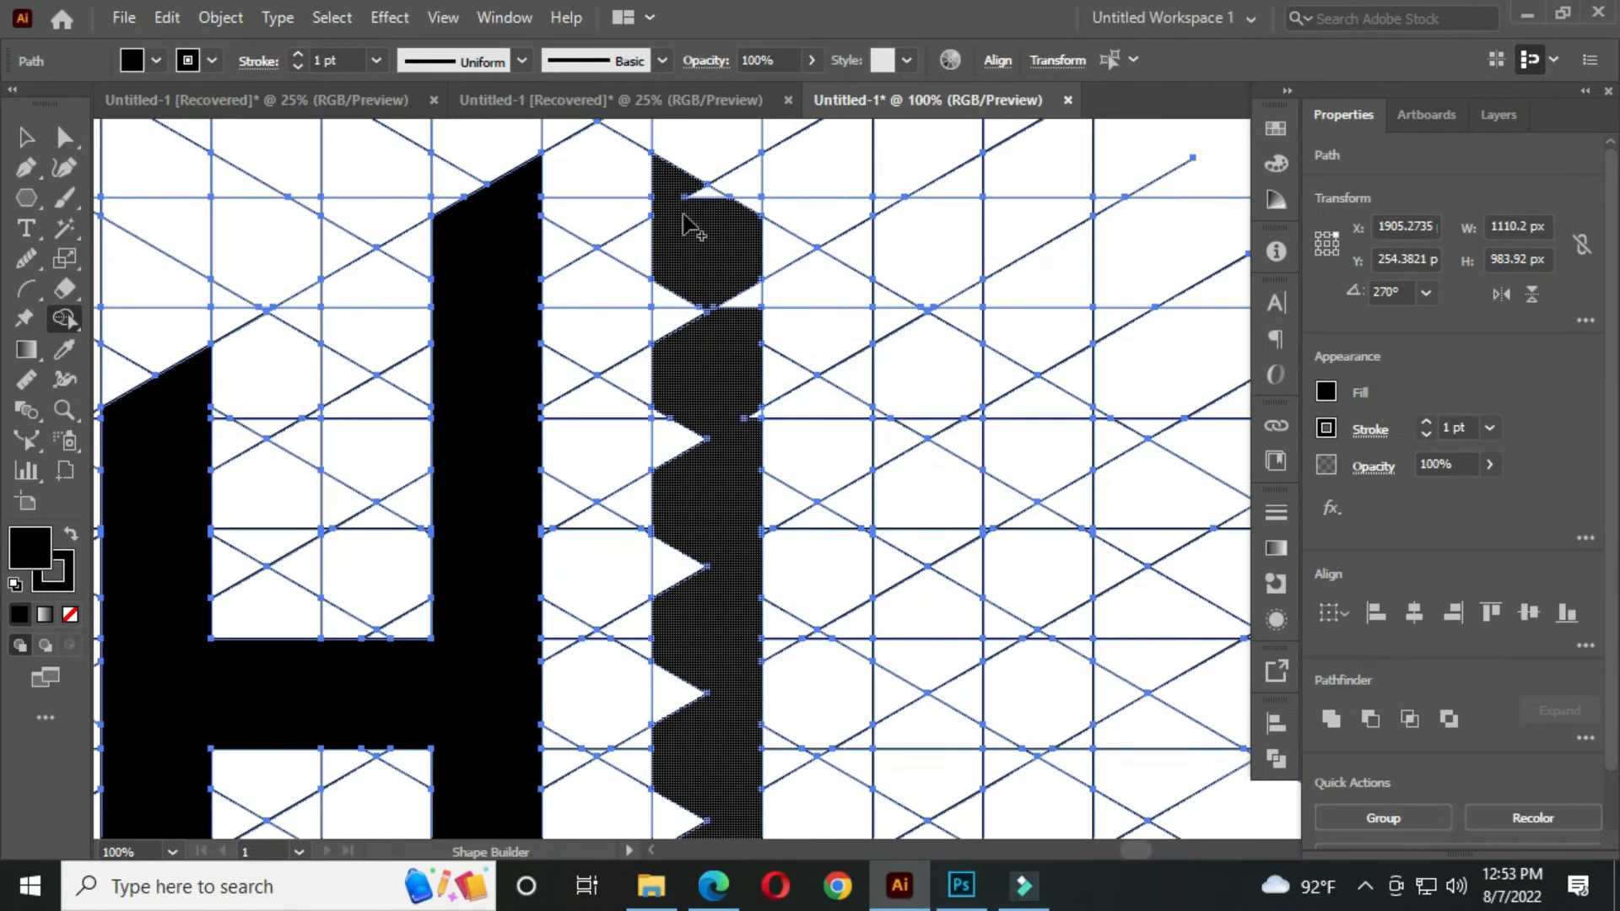
{"action": "left_click", "coordinate": [717, 221]}
{"action": "left_click_drag", "start_coordinate": [750, 430], "coordinate": [750, 431]}
{"action": "left_click_drag", "start_coordinate": [692, 253], "coordinate": [685, 583]}
{"action": "scroll", "coordinate": [663, 420], "scroll_direction": "up", "scroll_amount": 1}
{"action": "left_click_drag", "start_coordinate": [661, 439], "coordinate": [650, 409]}
{"action": "scroll", "coordinate": [734, 481], "scroll_direction": "down", "scroll_amount": 2}
{"action": "left_click_drag", "start_coordinate": [728, 525], "coordinate": [699, 176]}
{"action": "mouse_move", "coordinate": [694, 228]}
{"action": "left_mouse_down"}
{"action": "mouse_move", "coordinate": [691, 275]}
{"action": "mouse_move", "coordinate": [680, 463]}
{"action": "mouse_move", "coordinate": [707, 432]}
{"action": "mouse_move", "coordinate": [661, 486]}
{"action": "left_mouse_up"}
{"action": "scroll", "coordinate": [697, 442], "scroll_direction": "up", "scroll_amount": 1}
{"action": "mouse_move", "coordinate": [724, 426]}
{"action": "left_mouse_down"}
{"action": "mouse_move", "coordinate": [748, 486]}
{"action": "mouse_move", "coordinate": [675, 483]}
{"action": "mouse_move", "coordinate": [677, 562]}
{"action": "mouse_move", "coordinate": [710, 473]}
{"action": "mouse_move", "coordinate": [731, 559]}
{"action": "mouse_move", "coordinate": [697, 538]}
{"action": "mouse_move", "coordinate": [675, 666]}
{"action": "left_mouse_up"}
{"action": "scroll", "coordinate": [691, 549], "scroll_direction": "down", "scroll_amount": 1}
{"action": "left_click_drag", "start_coordinate": [709, 516], "coordinate": [710, 516]}
Merge the cells of the upper diagonal band into the B's stem, sloping down to the grid's rightmost column
{"action": "scroll", "coordinate": [777, 413], "scroll_direction": "down", "scroll_amount": 2}
{"action": "left_click_drag", "start_coordinate": [827, 333], "coordinate": [746, 529]}
{"action": "mouse_move", "coordinate": [670, 244]}
{"action": "left_mouse_down"}
{"action": "mouse_move", "coordinate": [802, 346]}
{"action": "mouse_move", "coordinate": [728, 275]}
{"action": "left_mouse_up"}
{"action": "scroll", "coordinate": [731, 275], "scroll_direction": "up", "scroll_amount": 1}
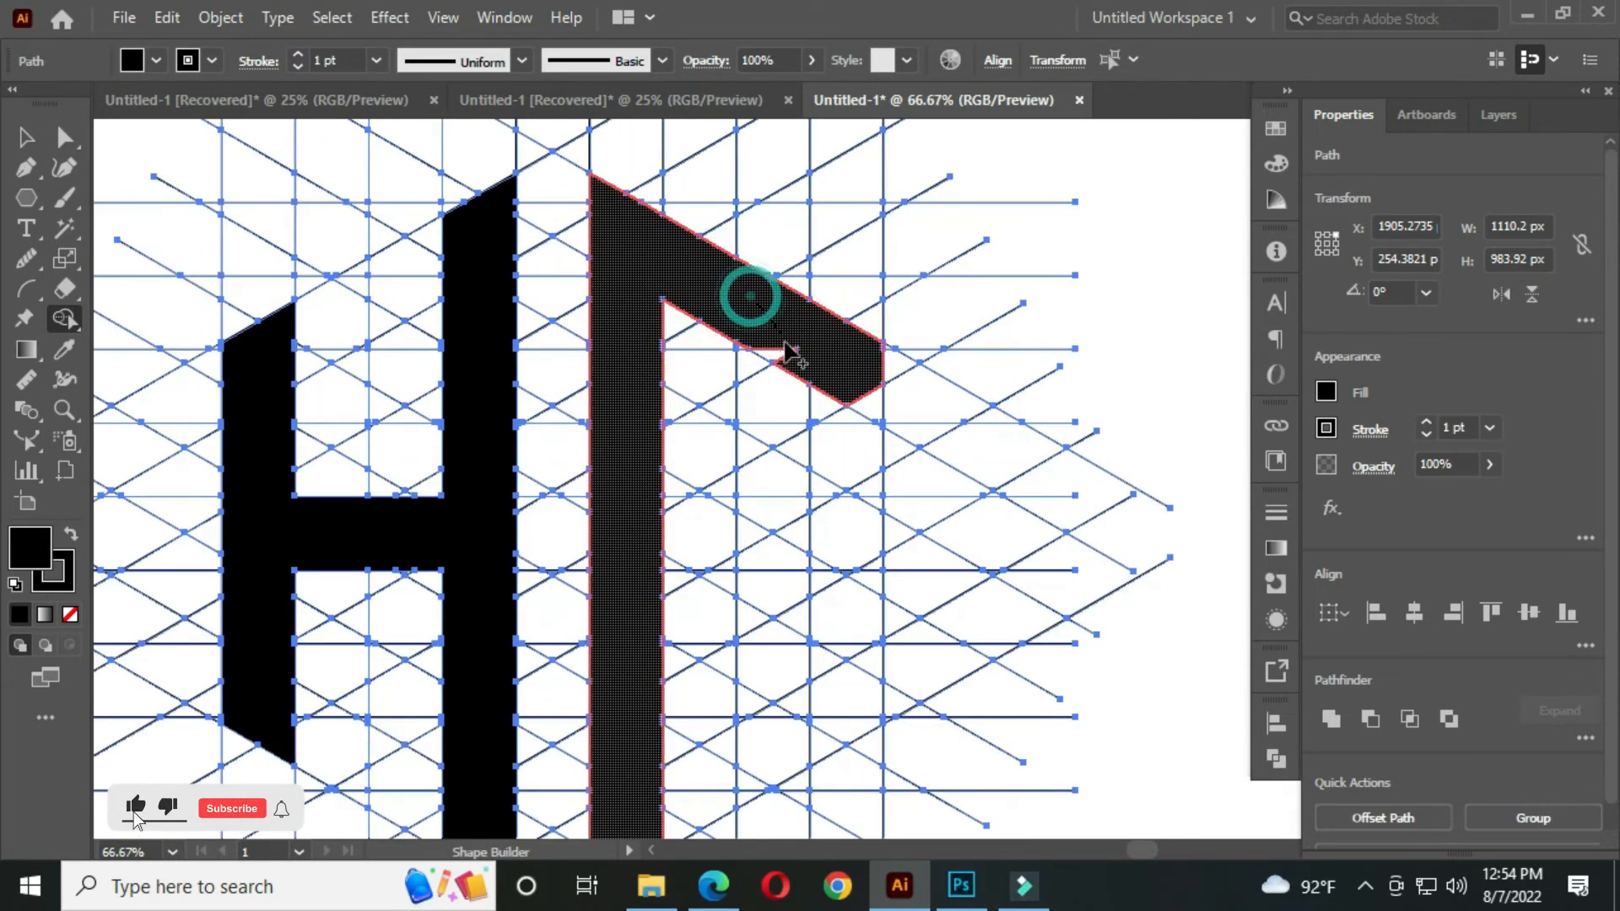
Extend the B down the grid's rightmost column to the middle row, filling the leftover gaps between cells
{"action": "mouse_move", "coordinate": [861, 362]}
{"action": "left_mouse_down"}
{"action": "mouse_move", "coordinate": [859, 509]}
{"action": "mouse_move", "coordinate": [833, 367]}
{"action": "mouse_move", "coordinate": [831, 511]}
{"action": "left_mouse_up"}
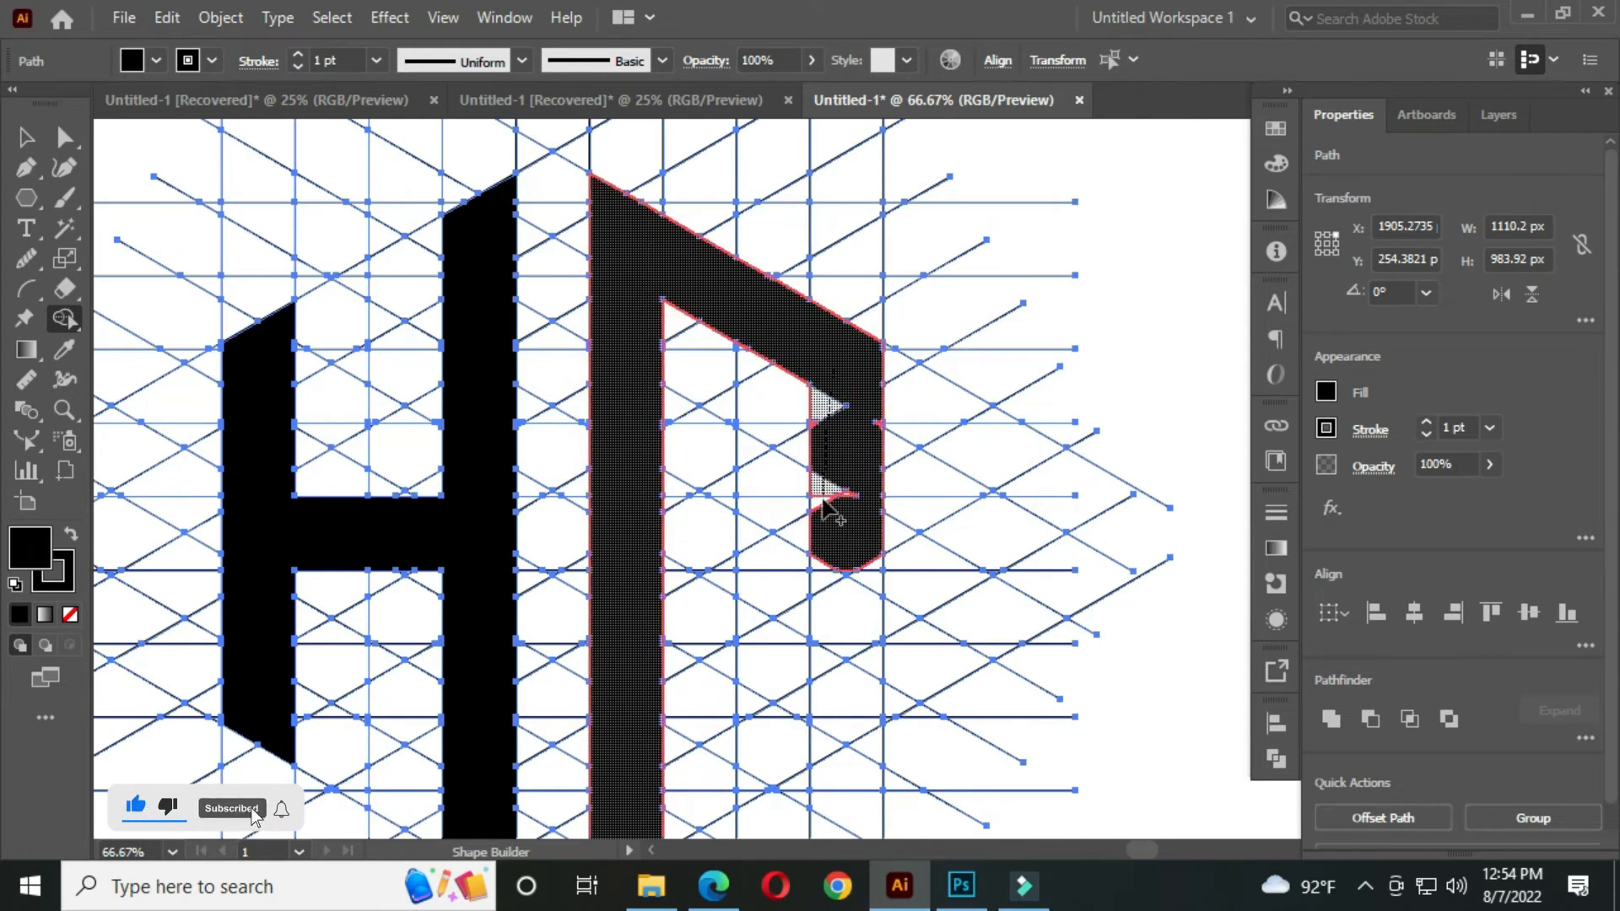
{"action": "scroll", "coordinate": [843, 489], "scroll_direction": "up", "scroll_amount": 1}
{"action": "left_click_drag", "start_coordinate": [884, 437], "coordinate": [885, 440]}
{"action": "scroll", "coordinate": [866, 444], "scroll_direction": "up", "scroll_amount": 1}
{"action": "left_click_drag", "start_coordinate": [737, 463], "coordinate": [705, 430]}
{"action": "left_click_drag", "start_coordinate": [804, 506], "coordinate": [798, 634]}
{"action": "scroll", "coordinate": [798, 634], "scroll_direction": "down", "scroll_amount": 1}
{"action": "left_click_drag", "start_coordinate": [799, 641], "coordinate": [786, 351]}
Merge the middle-row cells between the B's stem and right side into its crossbar
{"action": "mouse_move", "coordinate": [480, 349]}
{"action": "left_mouse_down"}
{"action": "mouse_move", "coordinate": [530, 354]}
{"action": "mouse_move", "coordinate": [758, 388]}
{"action": "mouse_move", "coordinate": [738, 416]}
{"action": "mouse_move", "coordinate": [528, 435]}
{"action": "left_mouse_up"}
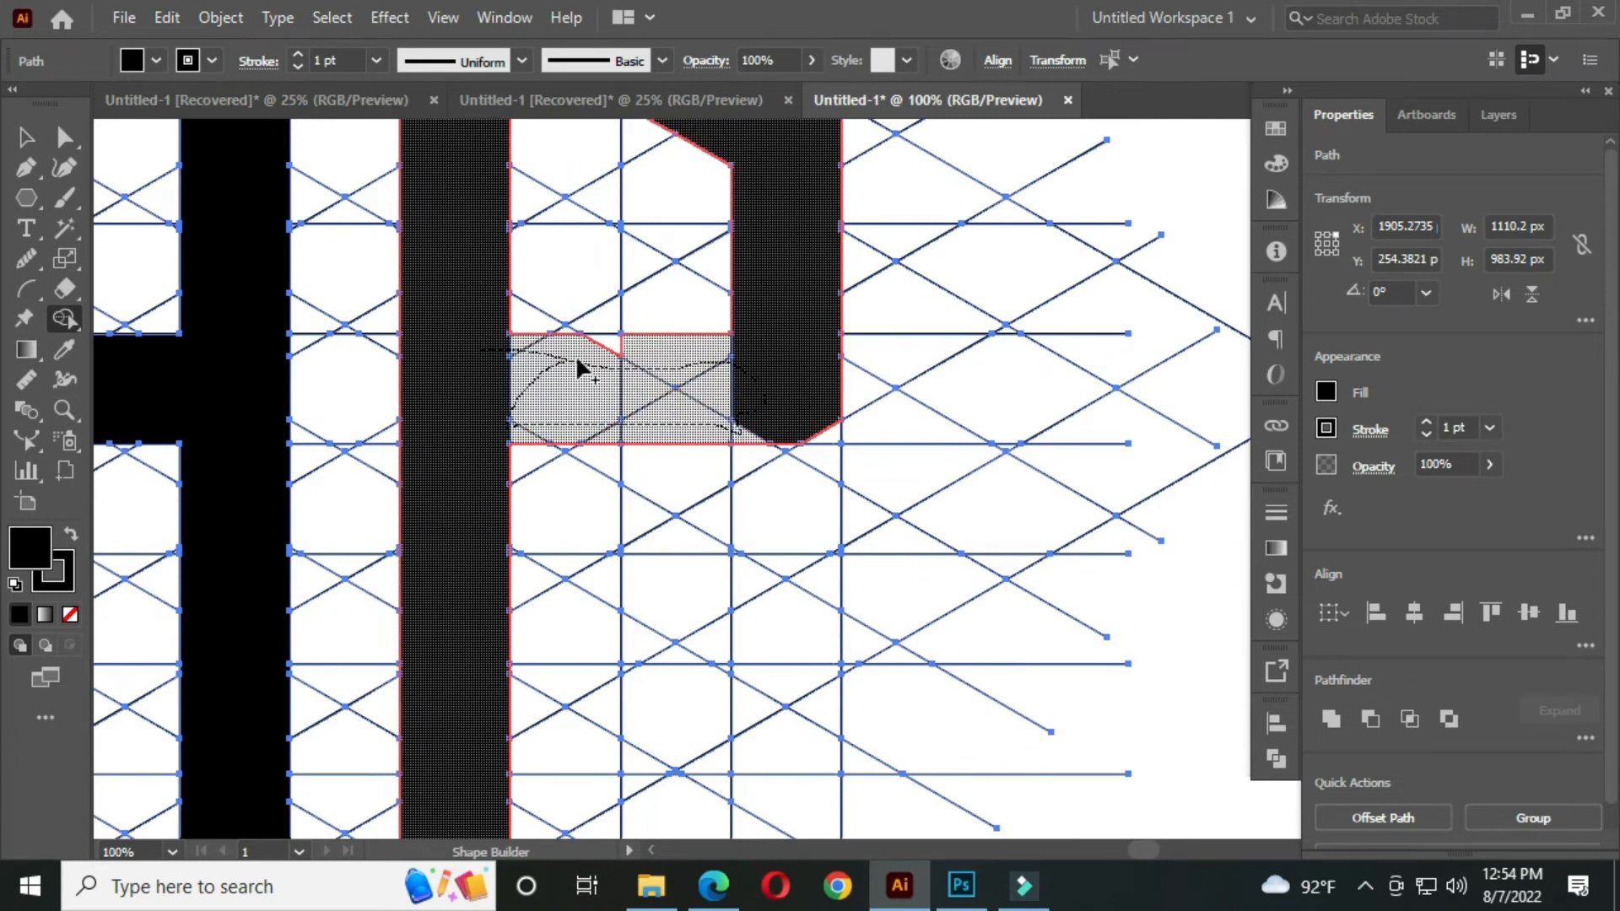
{"action": "left_click_drag", "start_coordinate": [580, 369], "coordinate": [584, 369]}
{"action": "scroll", "coordinate": [781, 423], "scroll_direction": "down", "scroll_amount": 1}
Merge the cells of the B's lower right side and lower diagonal band, closing the letter at the stem's bottom
{"action": "mouse_move", "coordinate": [764, 313]}
{"action": "left_mouse_down"}
{"action": "mouse_move", "coordinate": [770, 391]}
{"action": "mouse_move", "coordinate": [794, 355]}
{"action": "left_mouse_up"}
{"action": "mouse_move", "coordinate": [791, 319]}
{"action": "left_mouse_down"}
{"action": "mouse_move", "coordinate": [784, 471]}
{"action": "mouse_move", "coordinate": [769, 416]}
{"action": "left_mouse_up"}
{"action": "mouse_move", "coordinate": [756, 361]}
{"action": "left_mouse_down"}
{"action": "mouse_move", "coordinate": [718, 516]}
{"action": "mouse_move", "coordinate": [666, 579]}
{"action": "left_mouse_up"}
{"action": "mouse_move", "coordinate": [723, 510]}
{"action": "left_mouse_down"}
{"action": "mouse_move", "coordinate": [749, 510]}
{"action": "mouse_move", "coordinate": [767, 463]}
{"action": "left_mouse_up"}
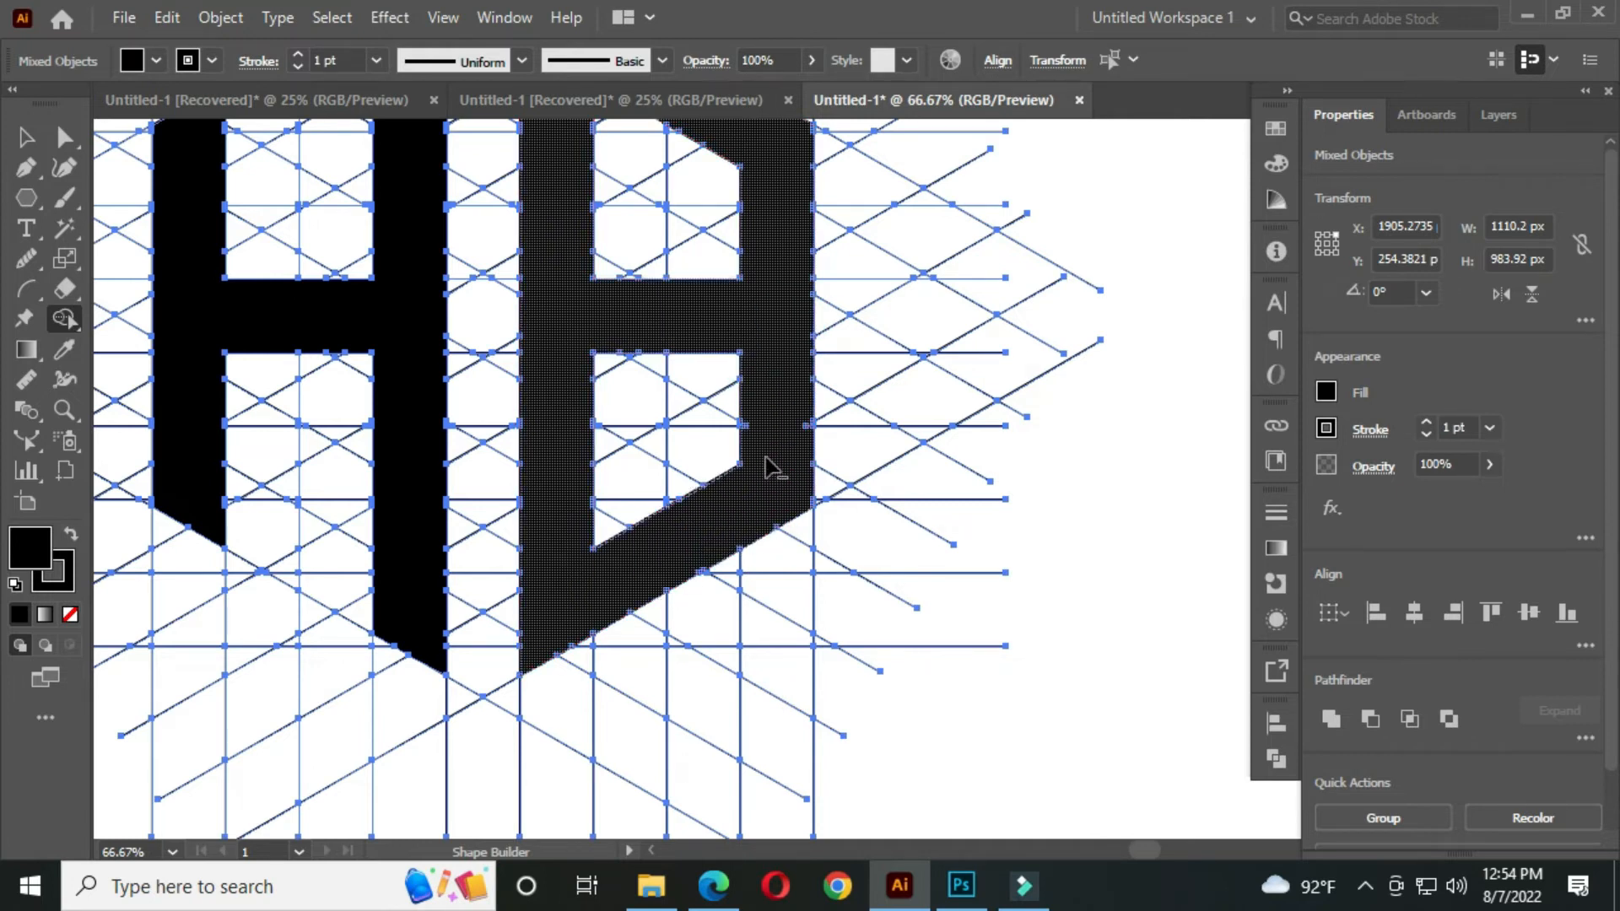
{"action": "scroll", "coordinate": [767, 463], "scroll_direction": "up", "scroll_amount": 2}
{"action": "mouse_move", "coordinate": [727, 411]}
{"action": "left_mouse_down"}
{"action": "mouse_move", "coordinate": [867, 394]}
{"action": "mouse_move", "coordinate": [853, 405]}
{"action": "left_mouse_up"}
{"action": "scroll", "coordinate": [853, 405], "scroll_direction": "down", "scroll_amount": 3}
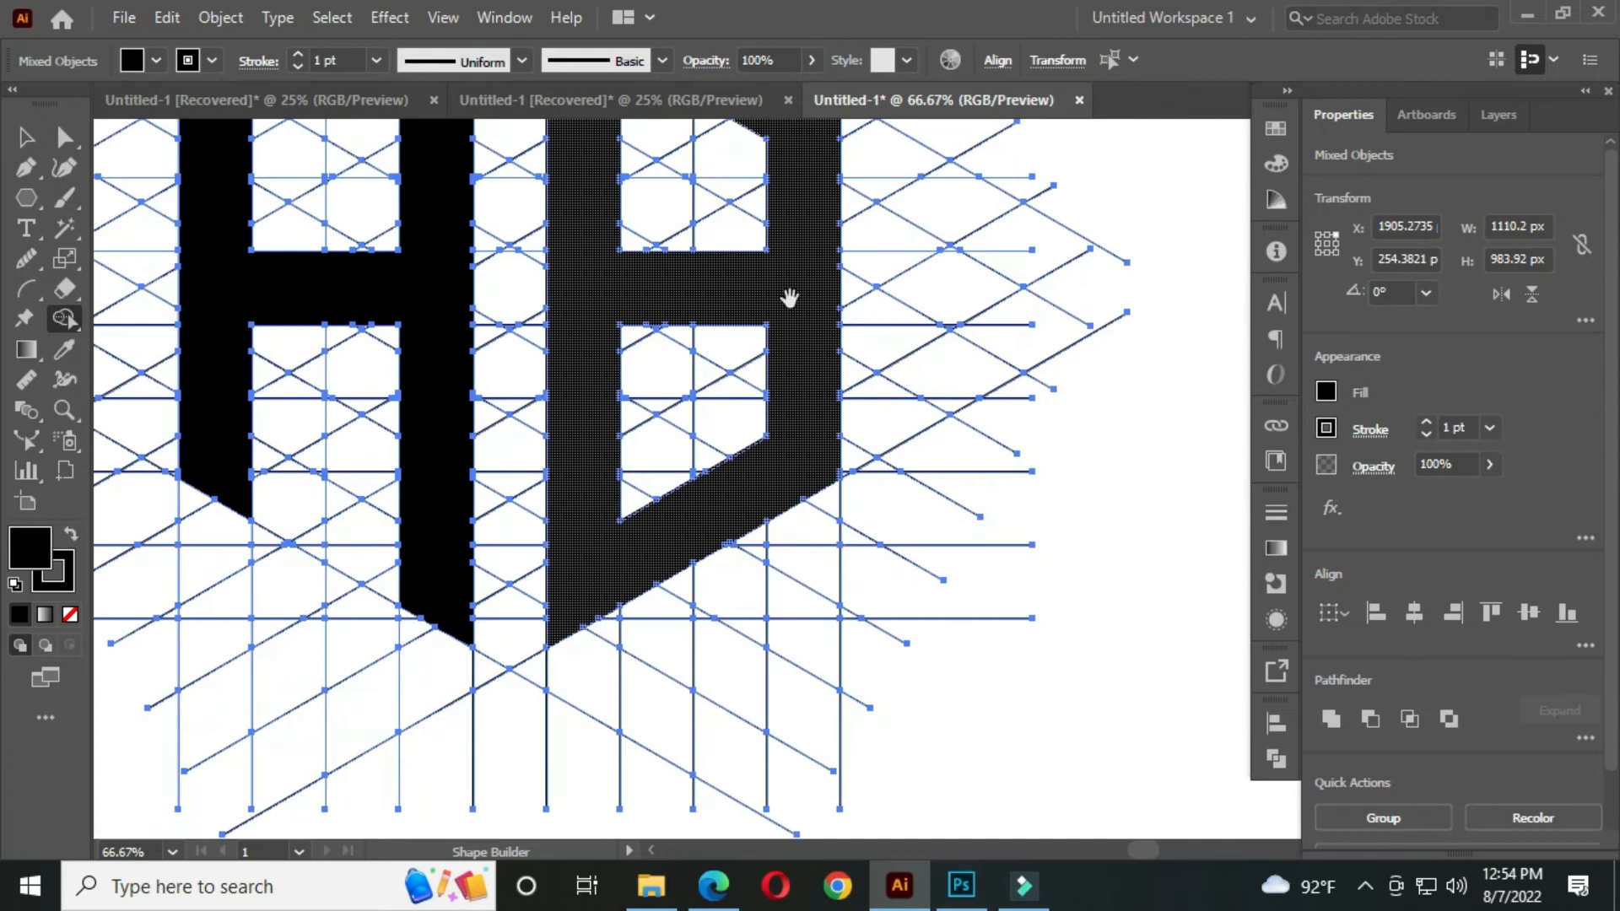
Leave the Shape Builder tool and deselect the HB artwork and grid
{"action": "left_click", "coordinate": [456, 314]}
{"action": "scroll", "coordinate": [487, 359], "scroll_direction": "down", "scroll_amount": 1}
{"action": "left_click", "coordinate": [567, 459]}
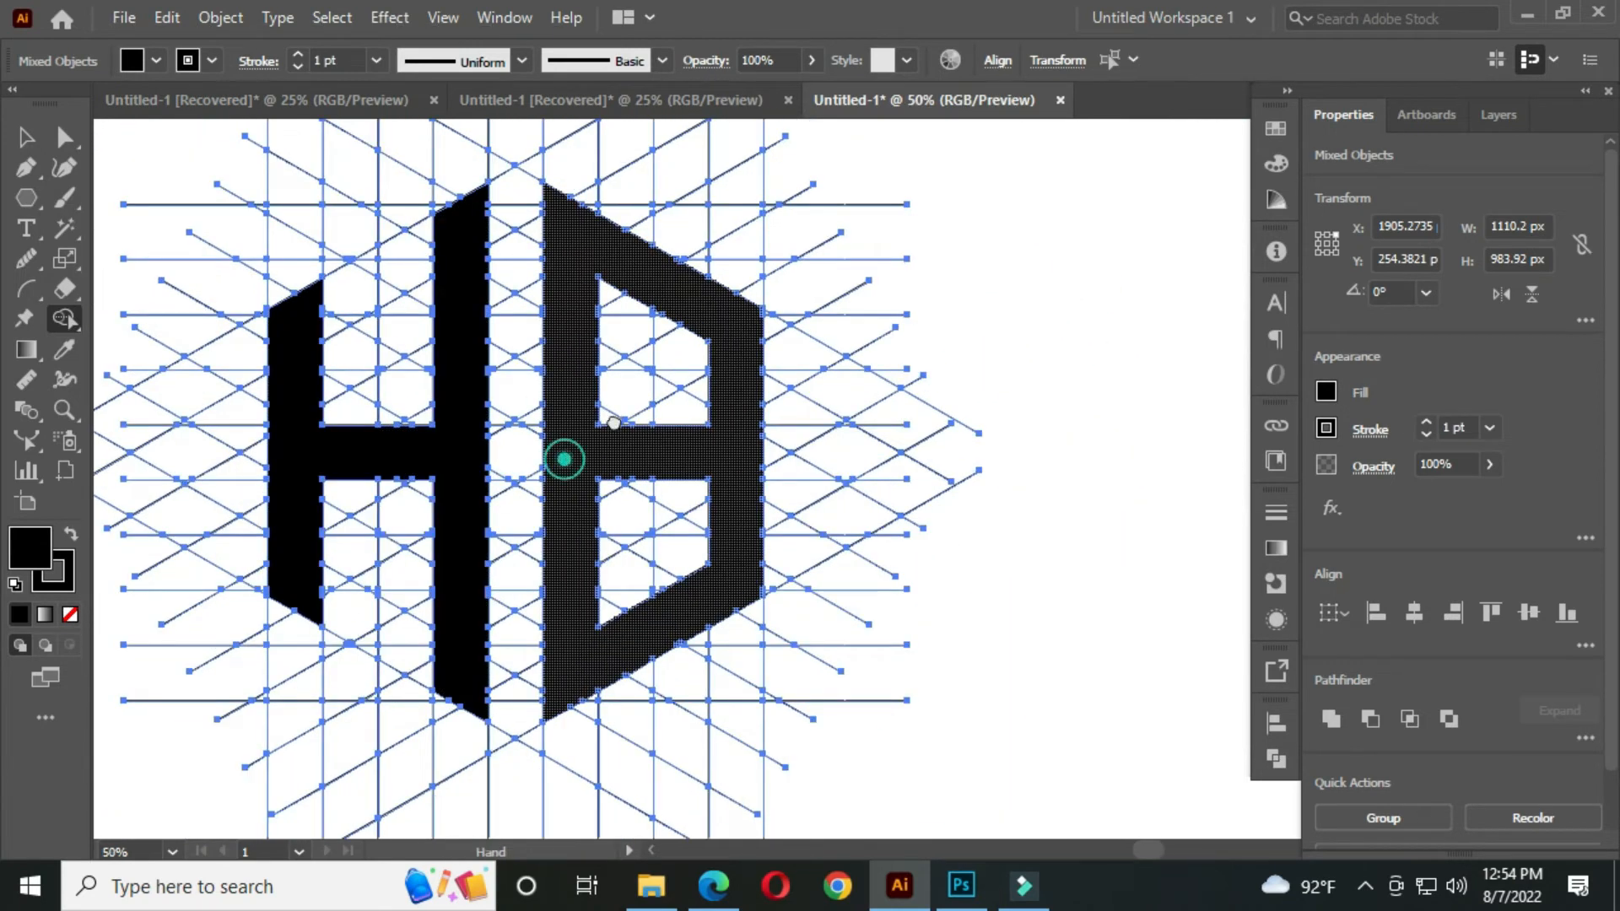
{"action": "scroll", "coordinate": [764, 317], "scroll_direction": "down", "scroll_amount": 1}
{"action": "left_click", "coordinate": [25, 144]}
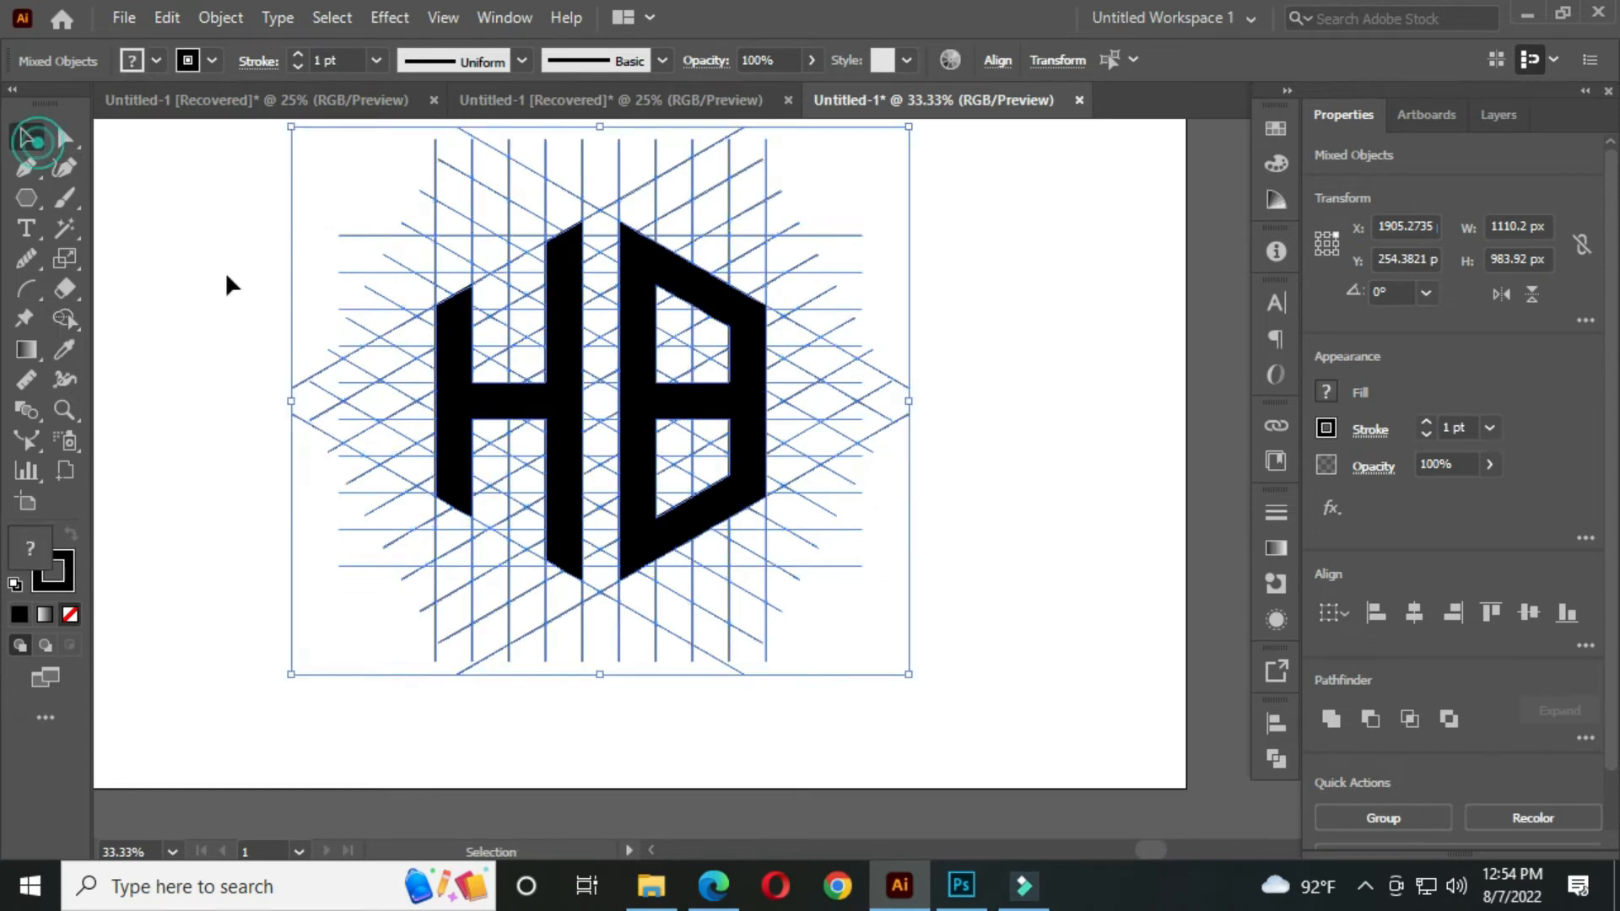
{"action": "left_click_drag", "start_coordinate": [665, 328], "coordinate": [713, 405]}
{"action": "scroll", "coordinate": [416, 278], "scroll_direction": "down", "scroll_amount": 1}
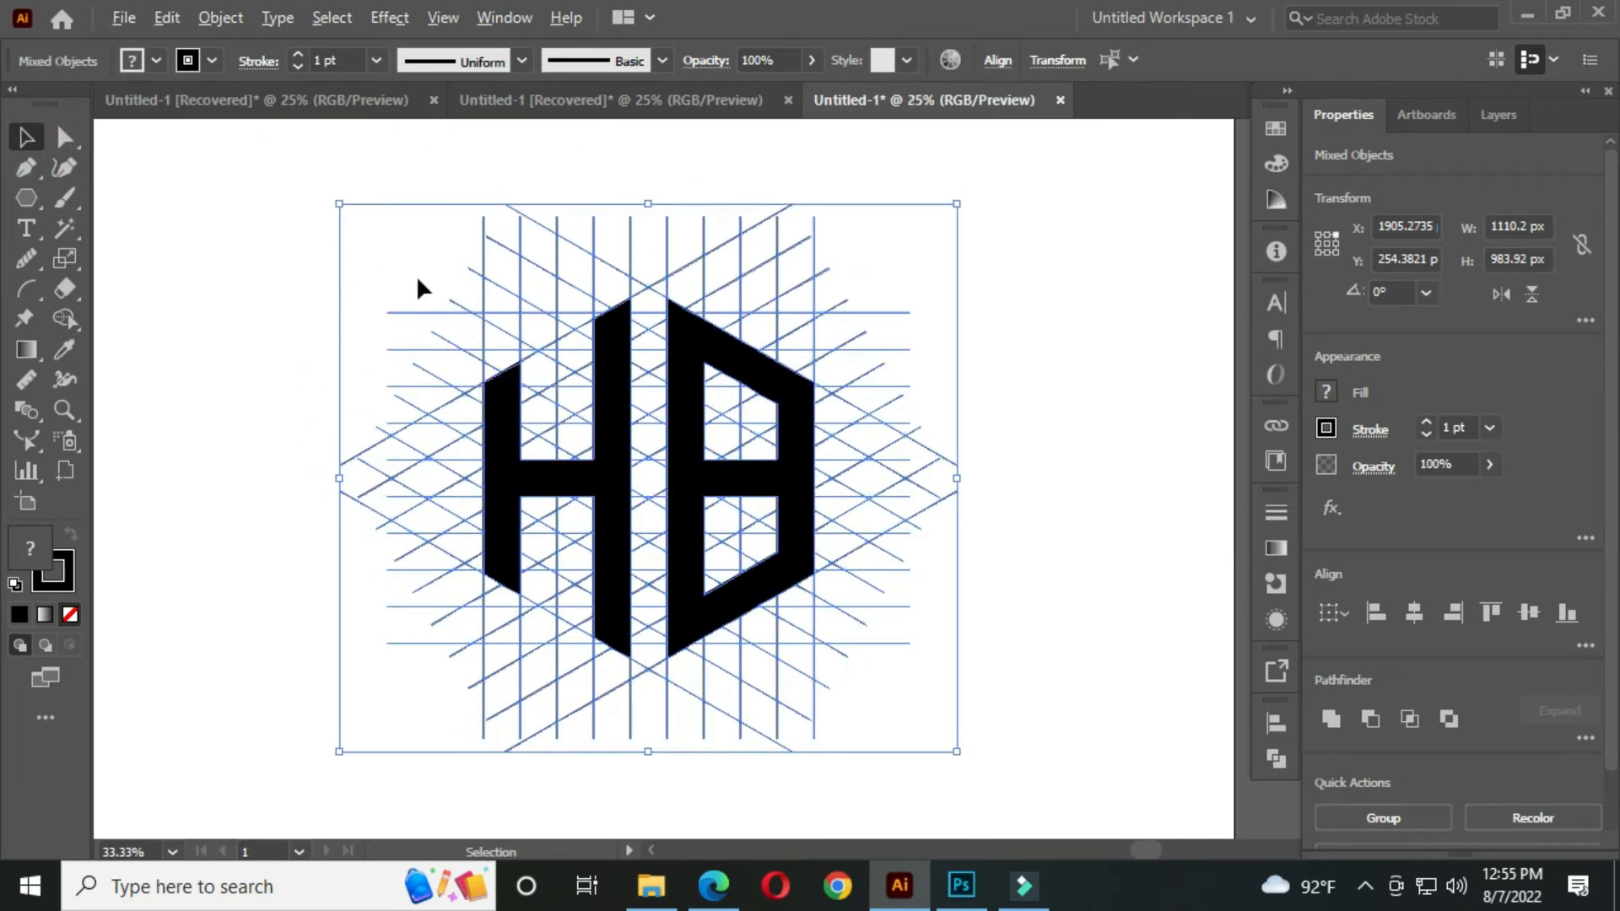
{"action": "left_click_drag", "start_coordinate": [446, 326], "coordinate": [545, 391]}
{"action": "left_click", "coordinate": [377, 297]}
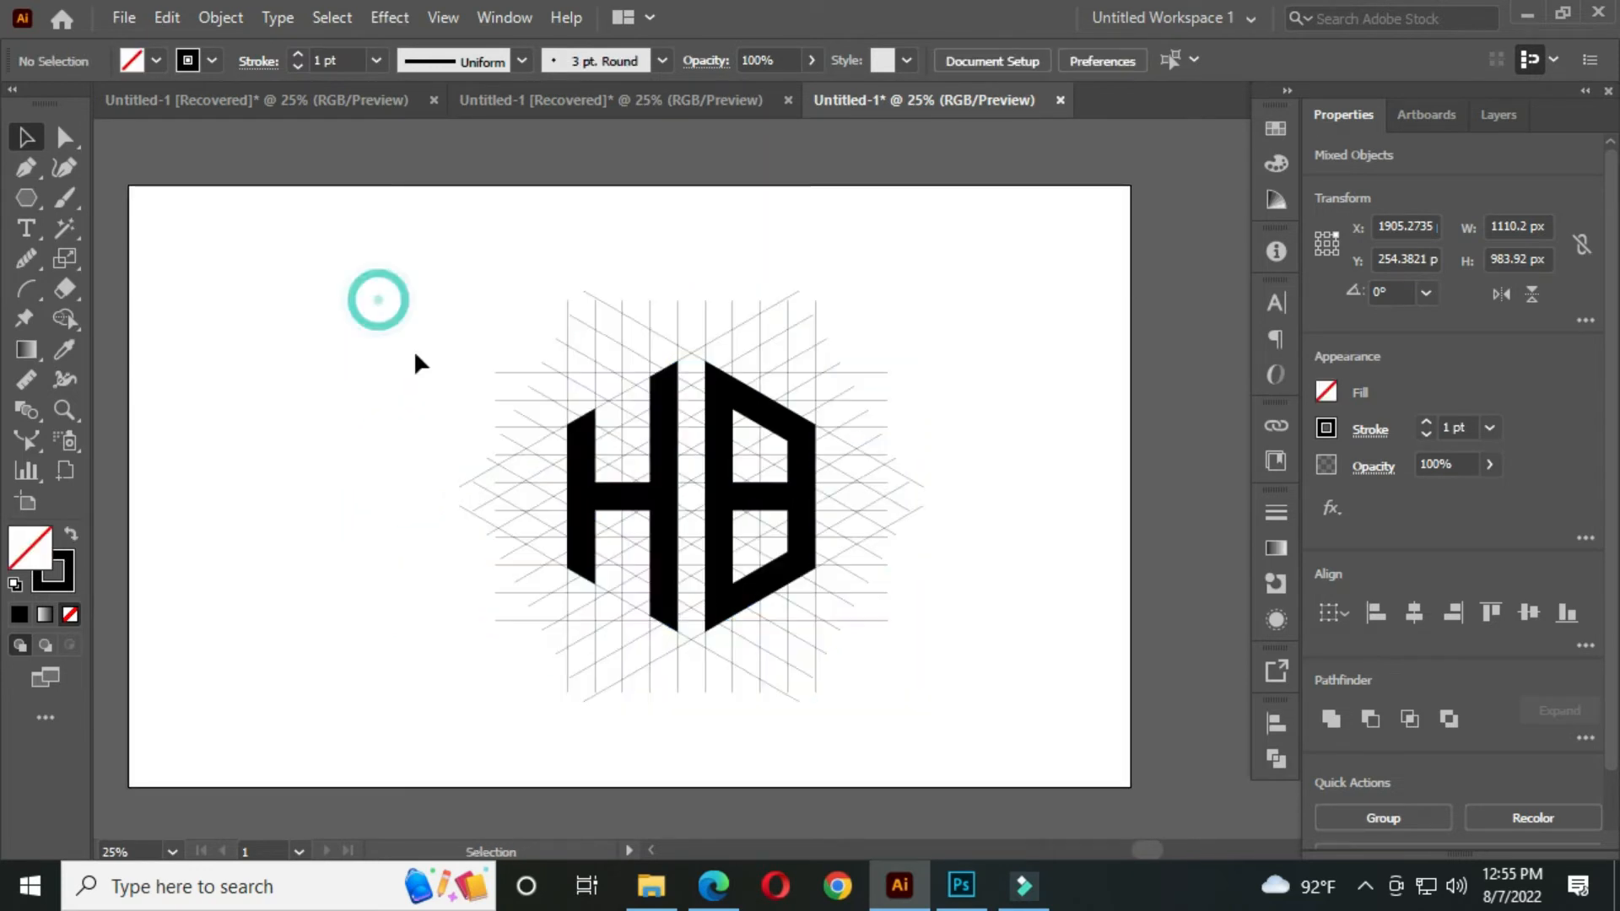
Move the H and B shapes off the construction grid to the artboard's left side and delete the leftover grid lines
{"action": "left_click_drag", "start_coordinate": [661, 464], "coordinate": [674, 447]}
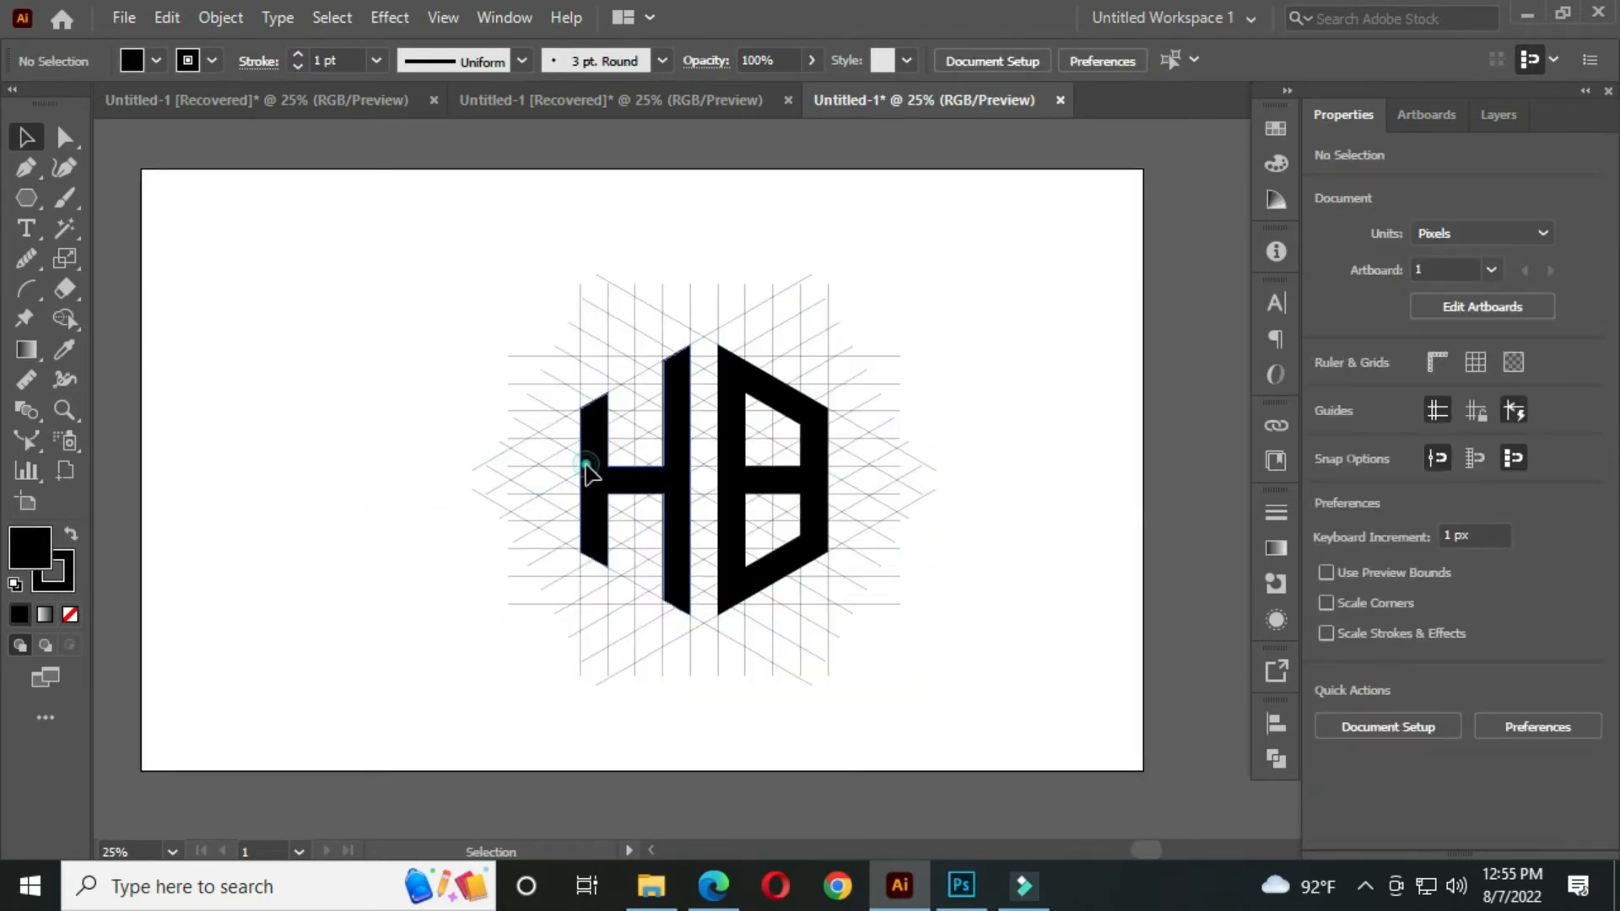
{"action": "left_click", "coordinate": [591, 472]}
{"action": "left_click", "coordinate": [715, 492], "text": "shift"}
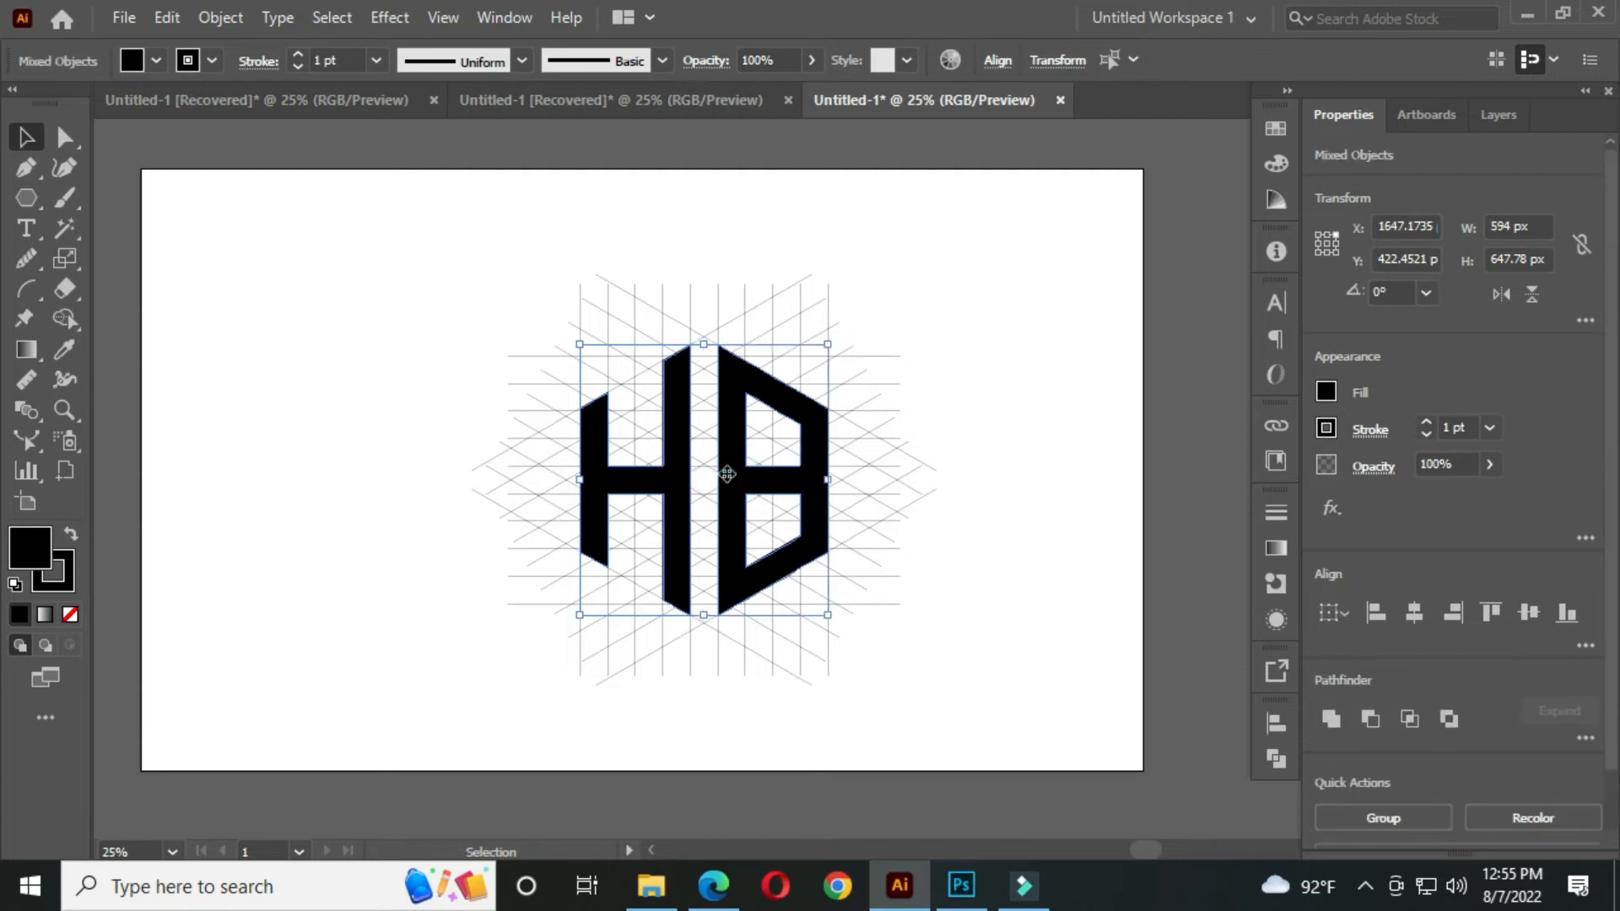
{"action": "left_click_drag", "start_coordinate": [727, 488], "coordinate": [322, 479]}
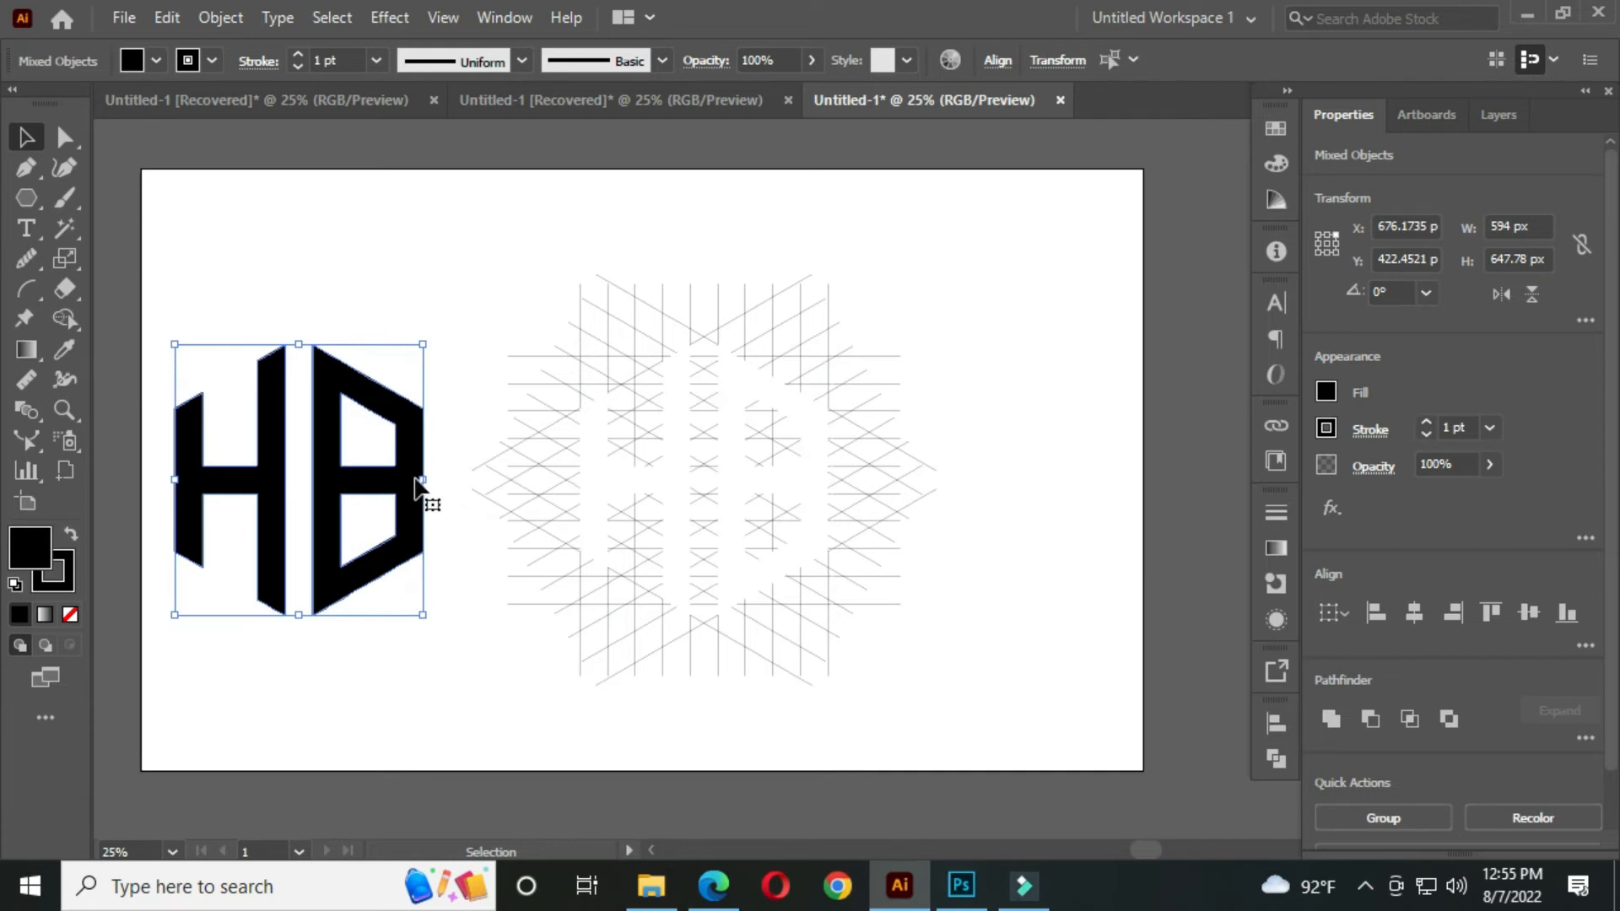
{"action": "left_click_drag", "start_coordinate": [488, 175], "coordinate": [960, 716]}
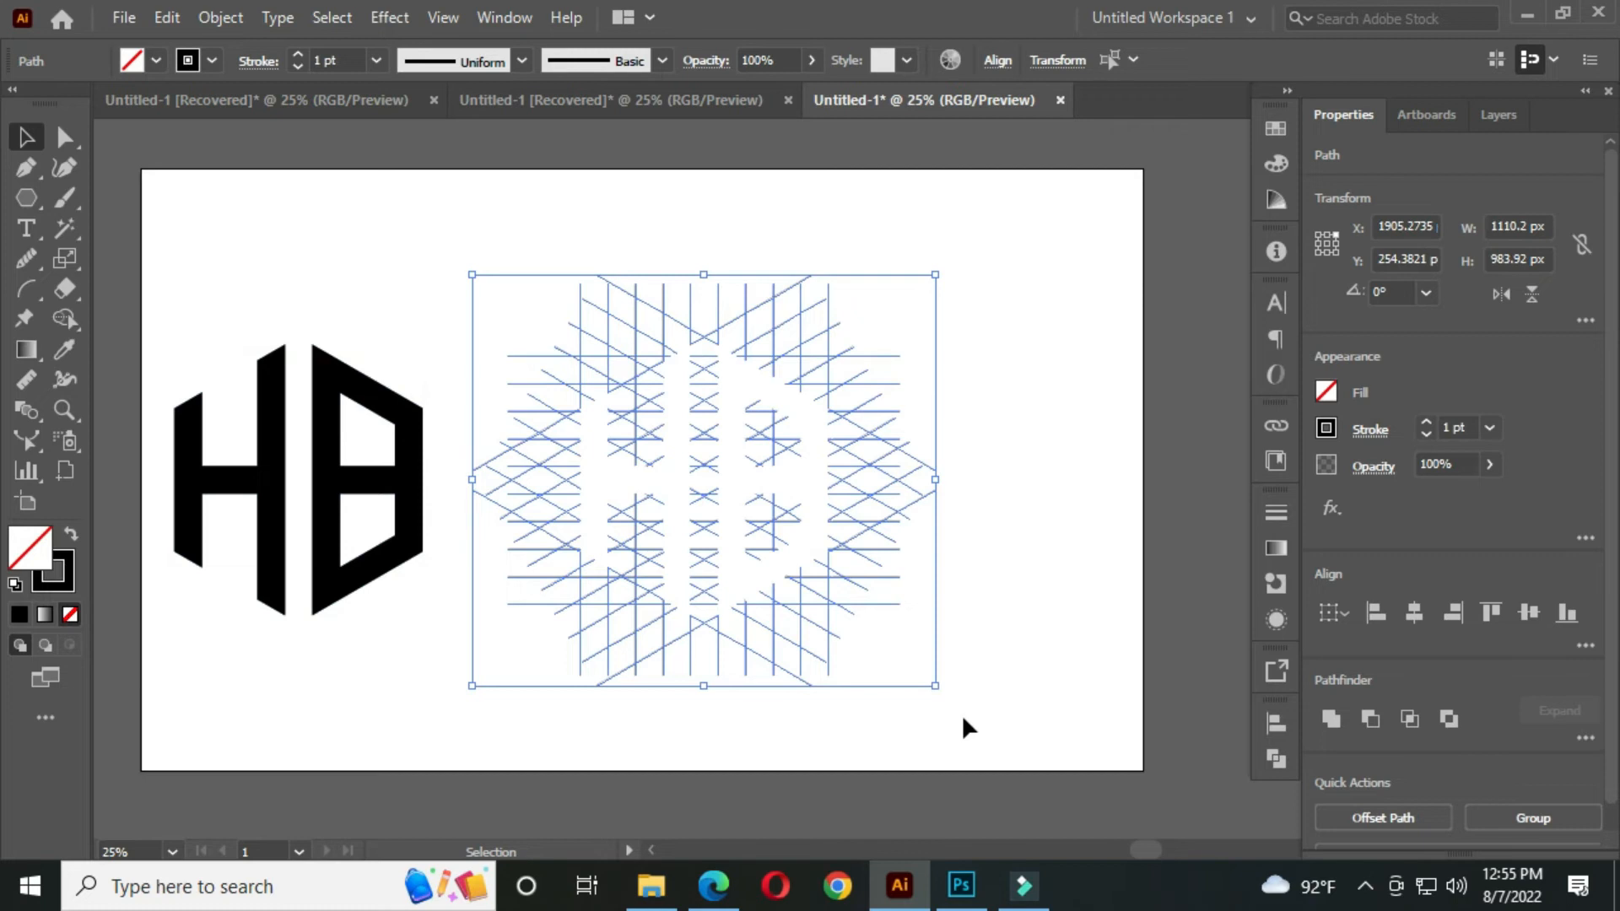
{"action": "key", "text": "Delete"}
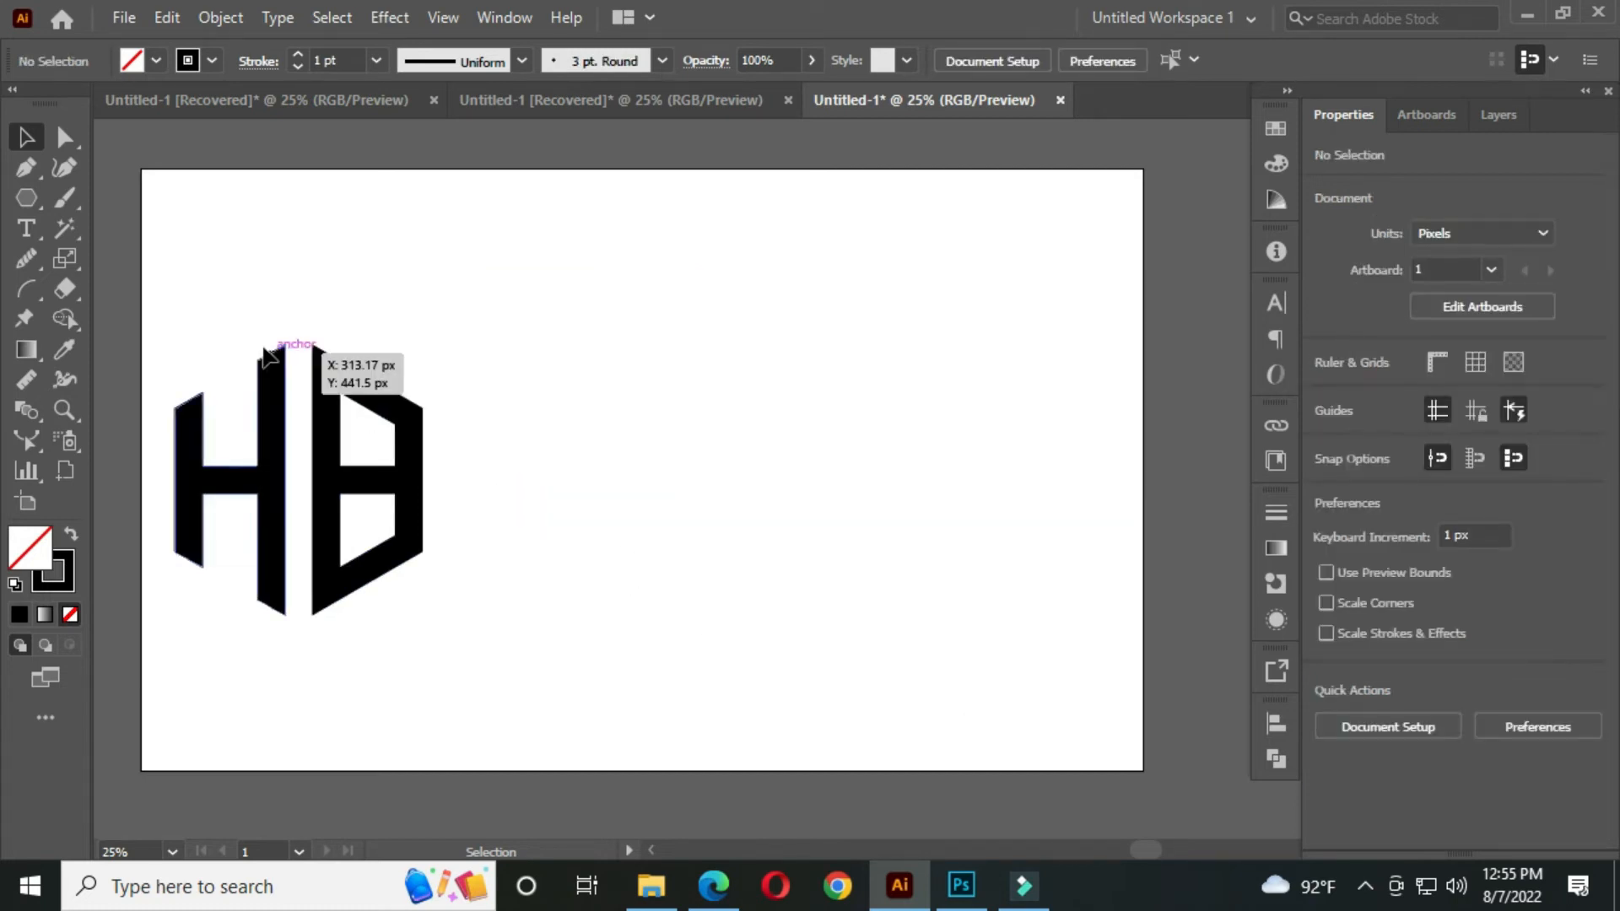
Move the H and B together back to the middle of the artboard
{"action": "left_click_drag", "start_coordinate": [482, 590], "coordinate": [517, 622]}
{"action": "left_click_drag", "start_coordinate": [335, 479], "coordinate": [691, 473]}
{"action": "scroll", "coordinate": [672, 475], "scroll_direction": "up", "scroll_amount": 1}
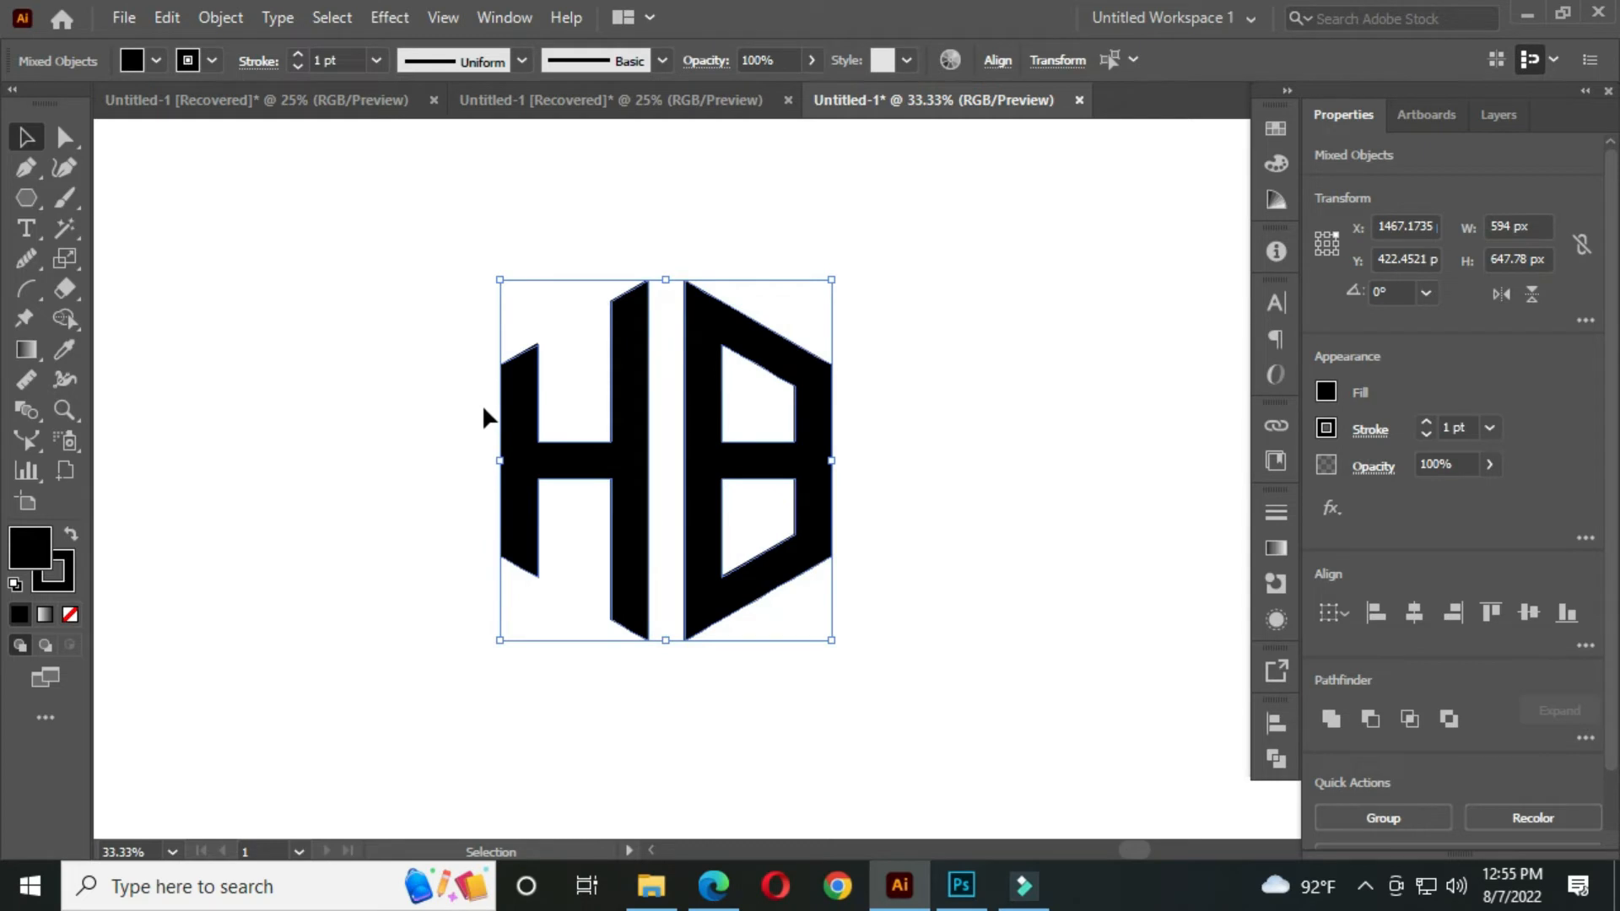
Thicken the H and B by setting their stroke weight to 25 pt, and deselect them
{"action": "left_click", "coordinate": [342, 59]}
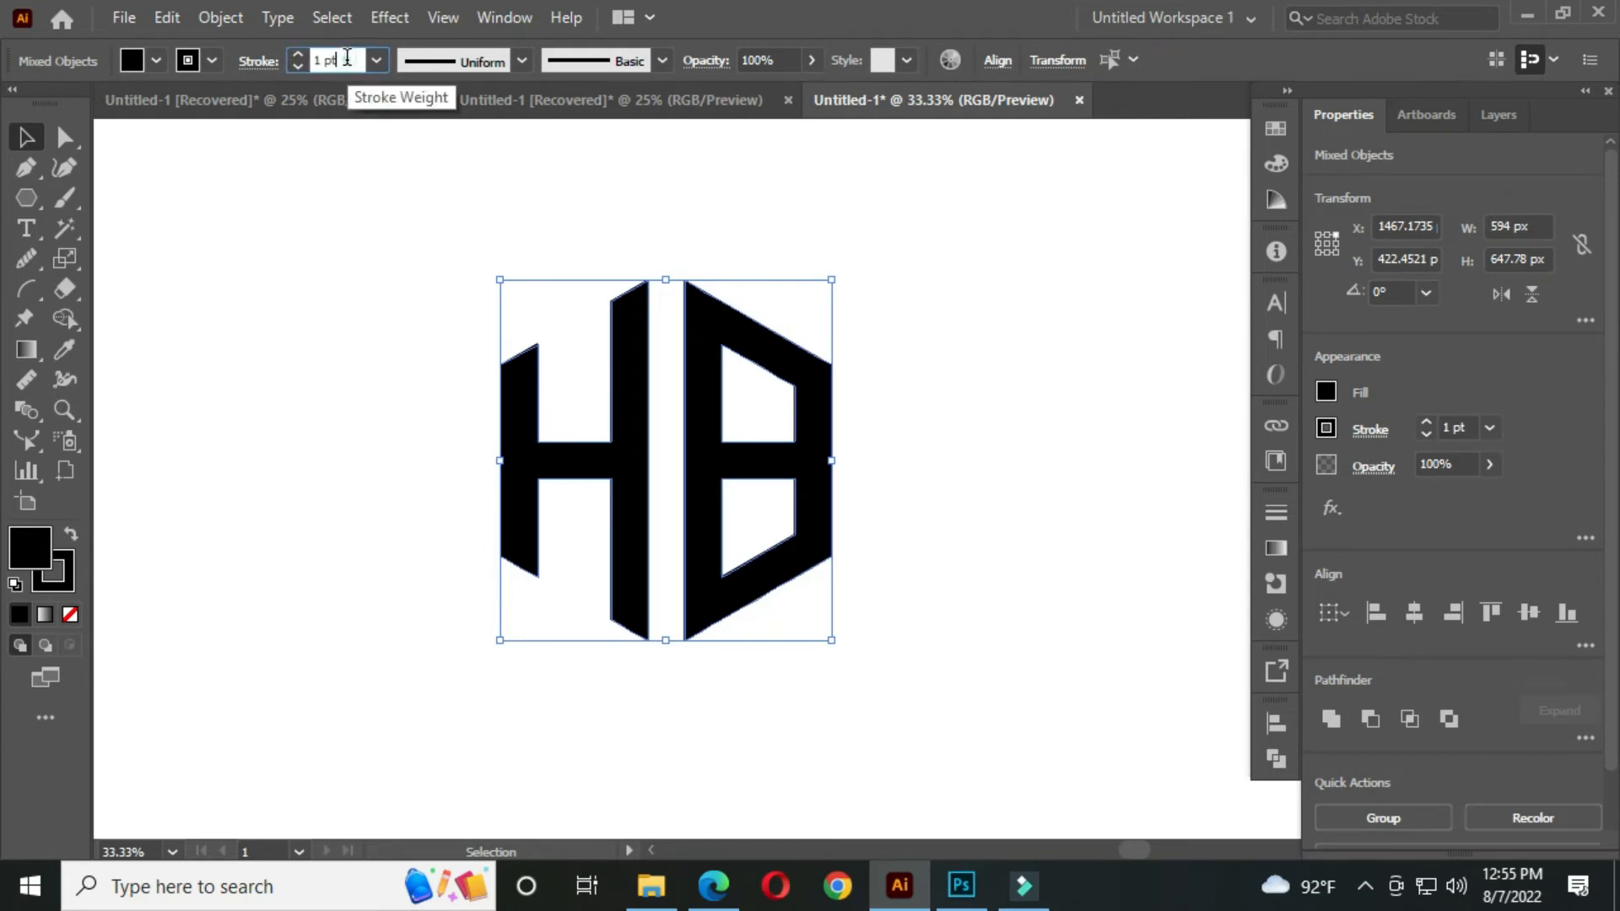
{"action": "type", "text": "3"}
{"action": "key", "text": "Return"}
{"action": "key", "text": "Up"}
{"action": "key", "text": "Up"}
{"action": "key", "text": "Up"}
{"action": "key", "text": "Up"}
{"action": "key", "text": "Up"}
{"action": "key", "text": "Up"}
{"action": "key", "text": "Up"}
{"action": "key", "text": "Up"}
{"action": "key", "text": "Up"}
{"action": "key", "text": "Up"}
{"action": "key", "text": "Up"}
{"action": "key", "text": "Up"}
{"action": "key", "text": "Up"}
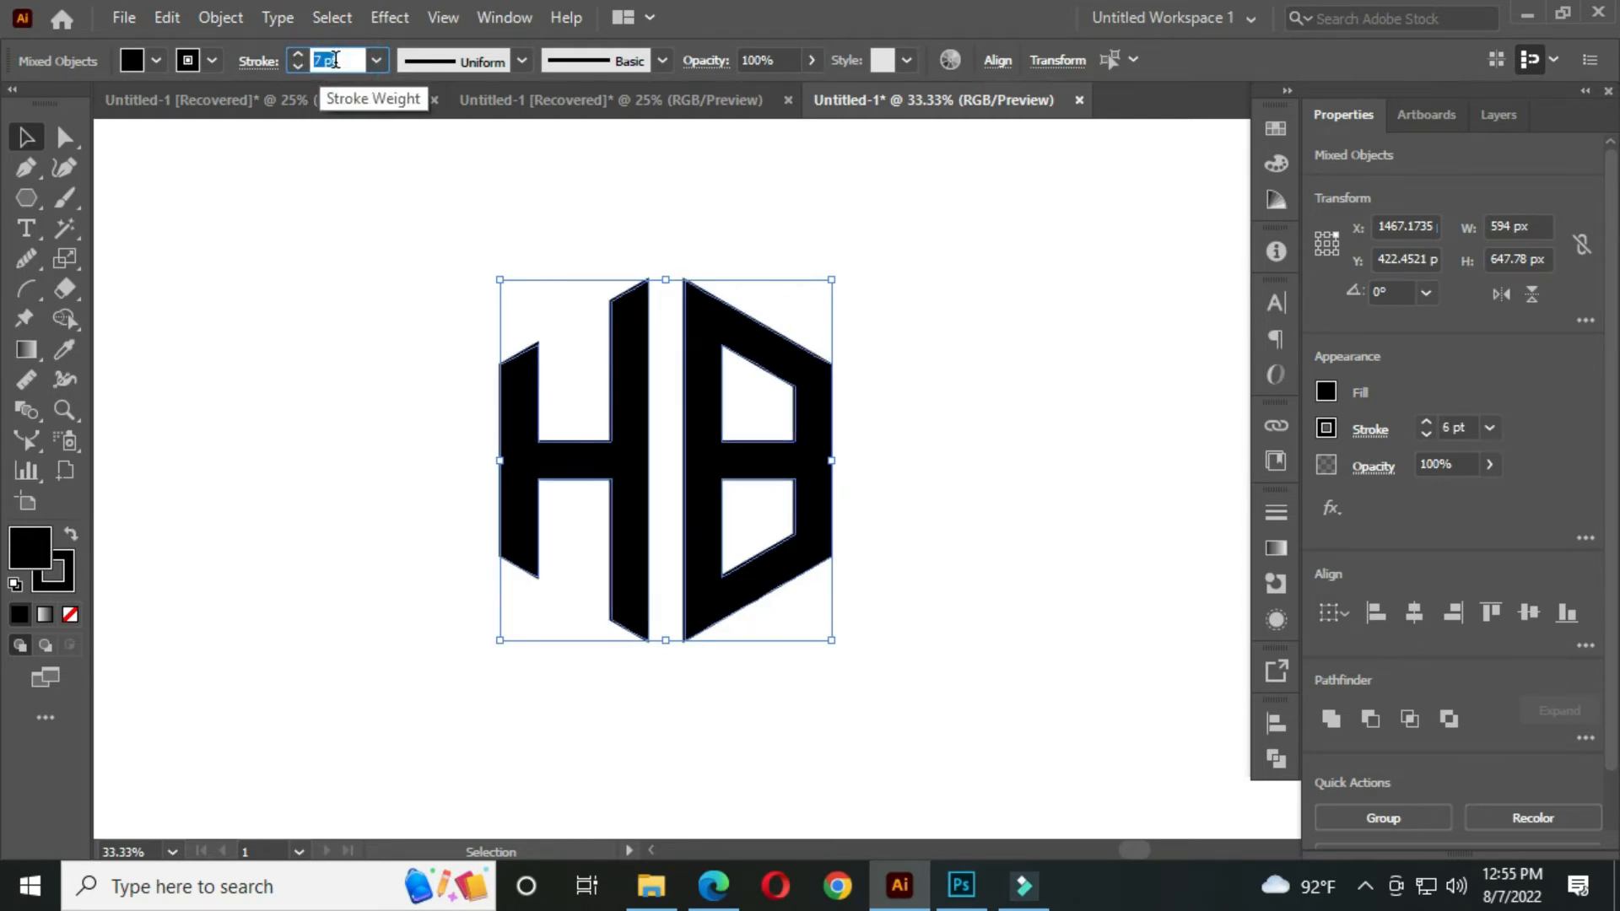
{"action": "key", "text": "Up"}
{"action": "key", "text": "Up"}
{"action": "key", "text": "Up"}
{"action": "key", "text": "Up"}
{"action": "key", "text": "Up"}
{"action": "key", "text": "Up"}
{"action": "key", "text": "Up"}
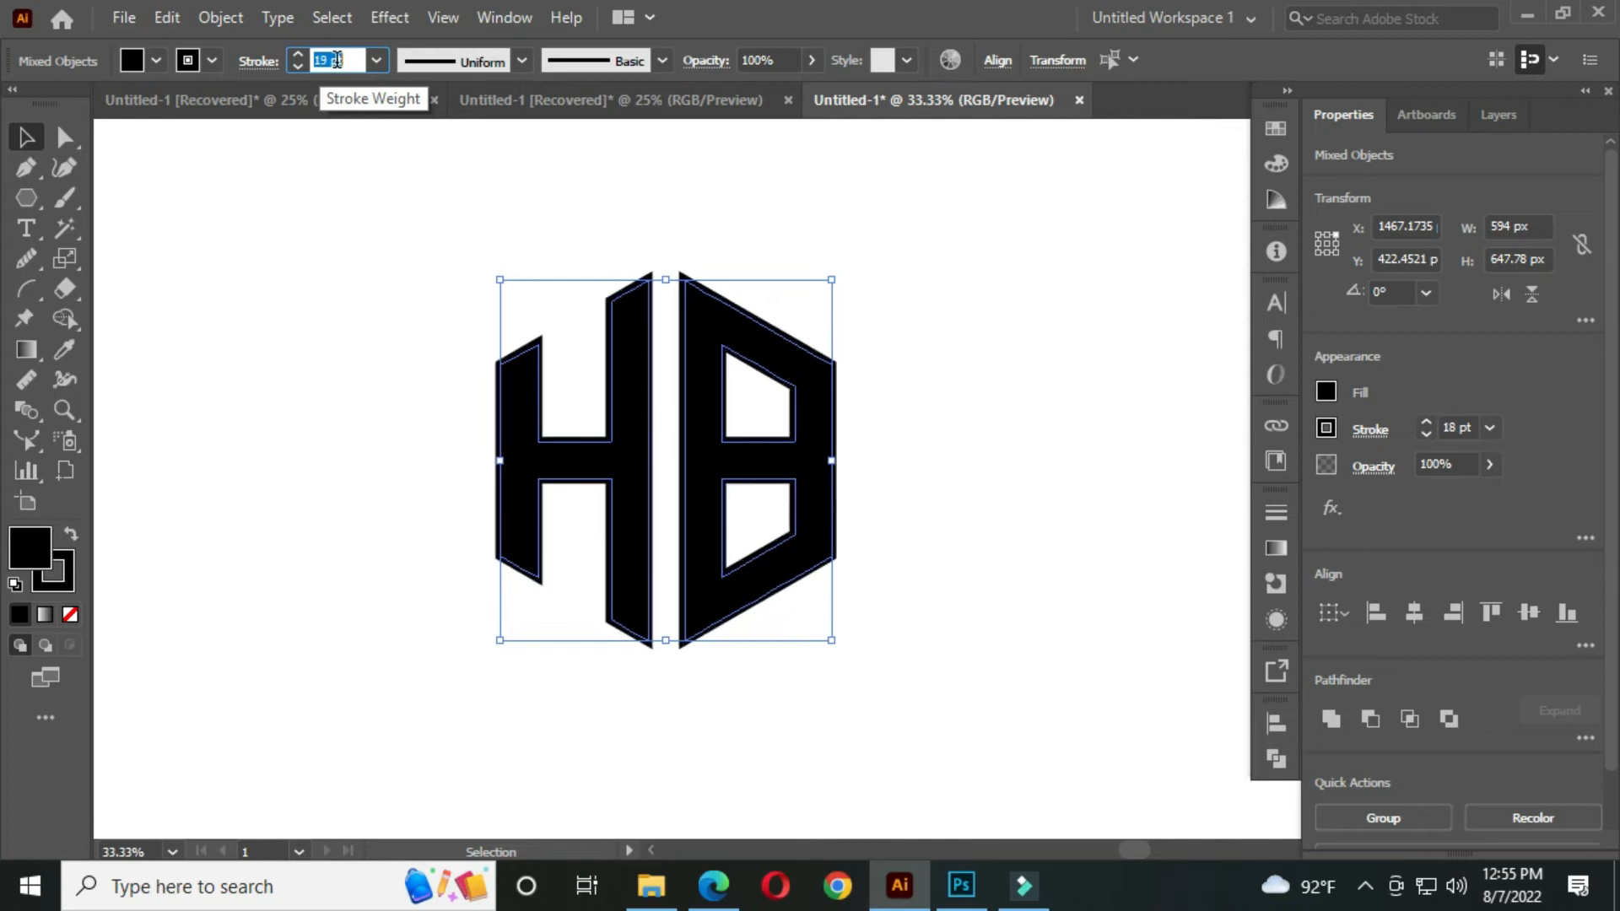
{"action": "key", "text": "Up"}
{"action": "key", "text": "Up"}
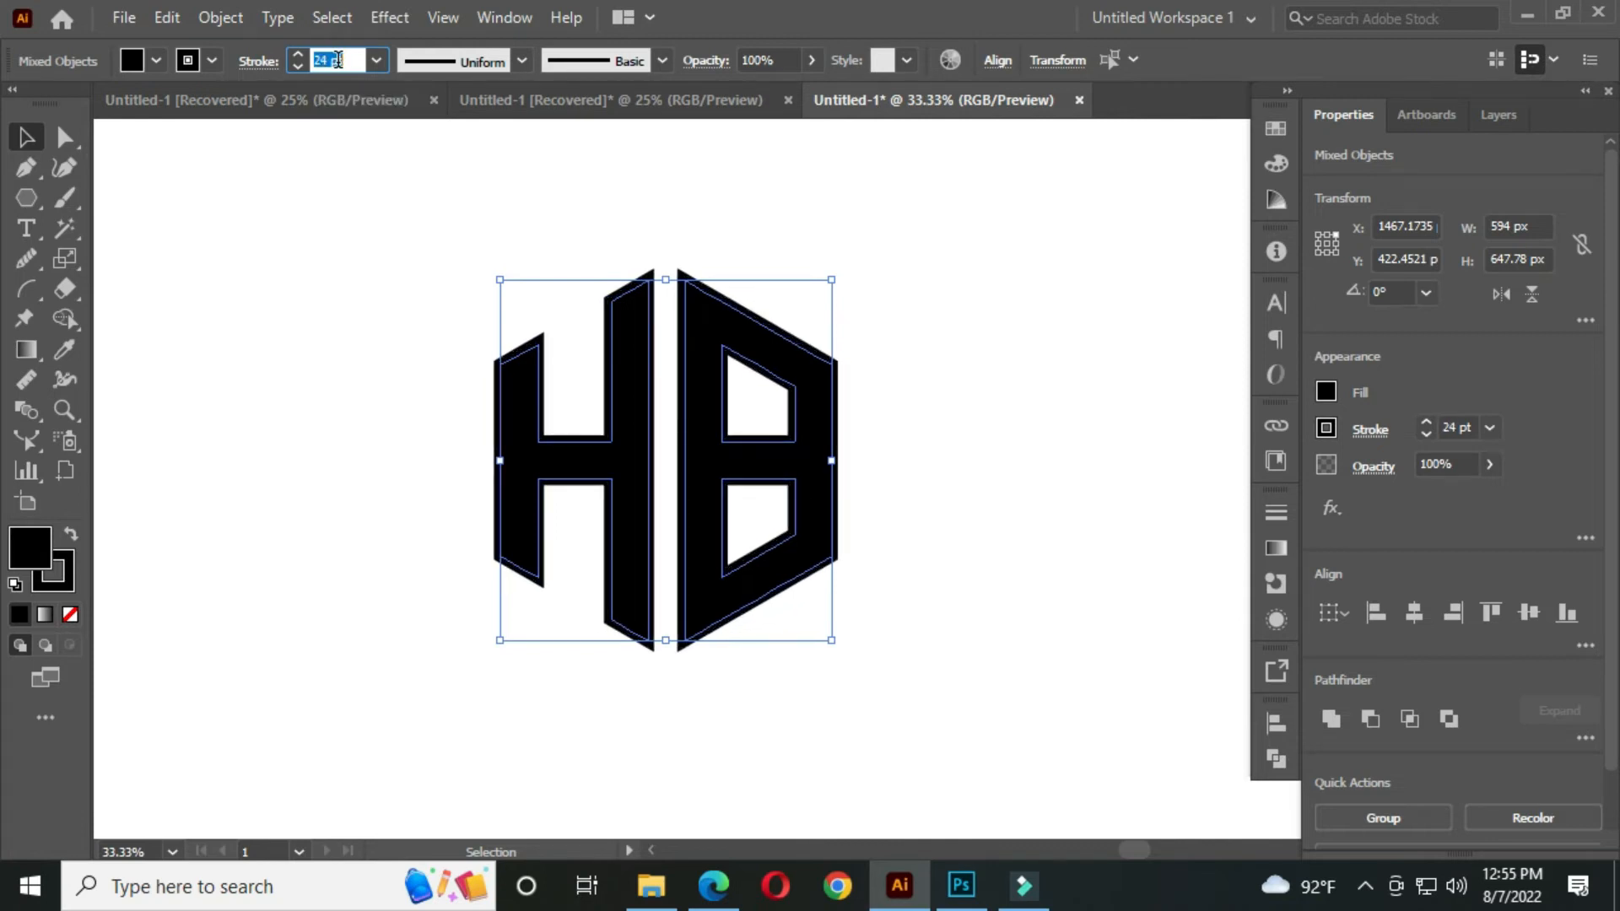
{"action": "left_click", "coordinate": [452, 265]}
{"action": "key", "text": "space"}
{"action": "left_click_drag", "start_coordinate": [520, 322], "coordinate": [474, 315]}
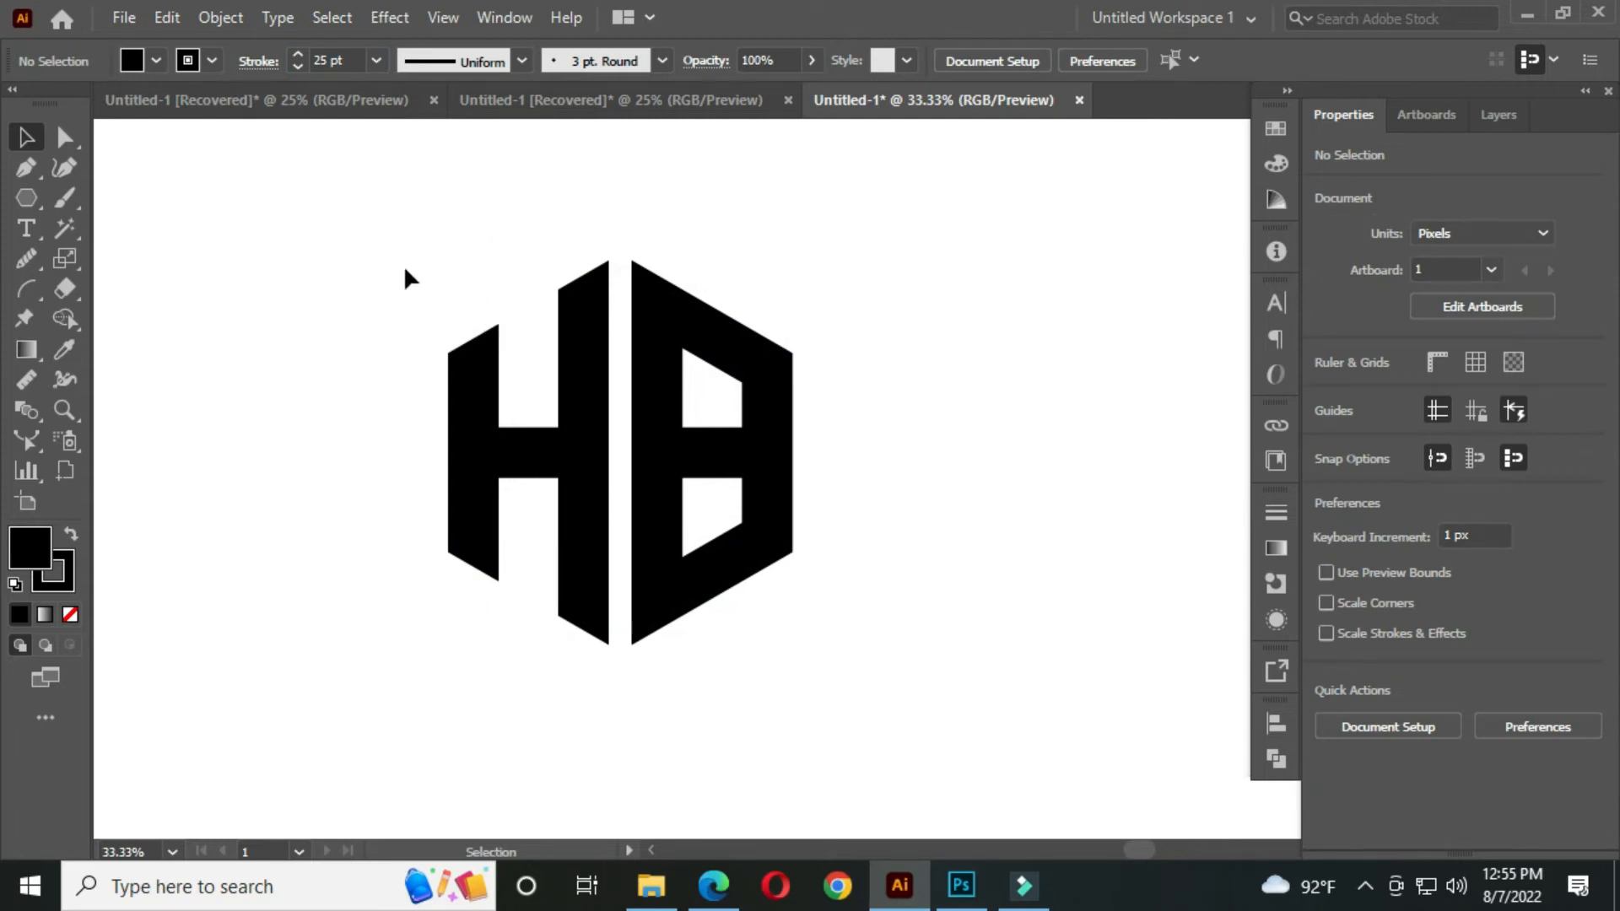
Expand the fill and stroke of both letters into plain shapes
{"action": "left_click_drag", "start_coordinate": [345, 219], "coordinate": [890, 634]}
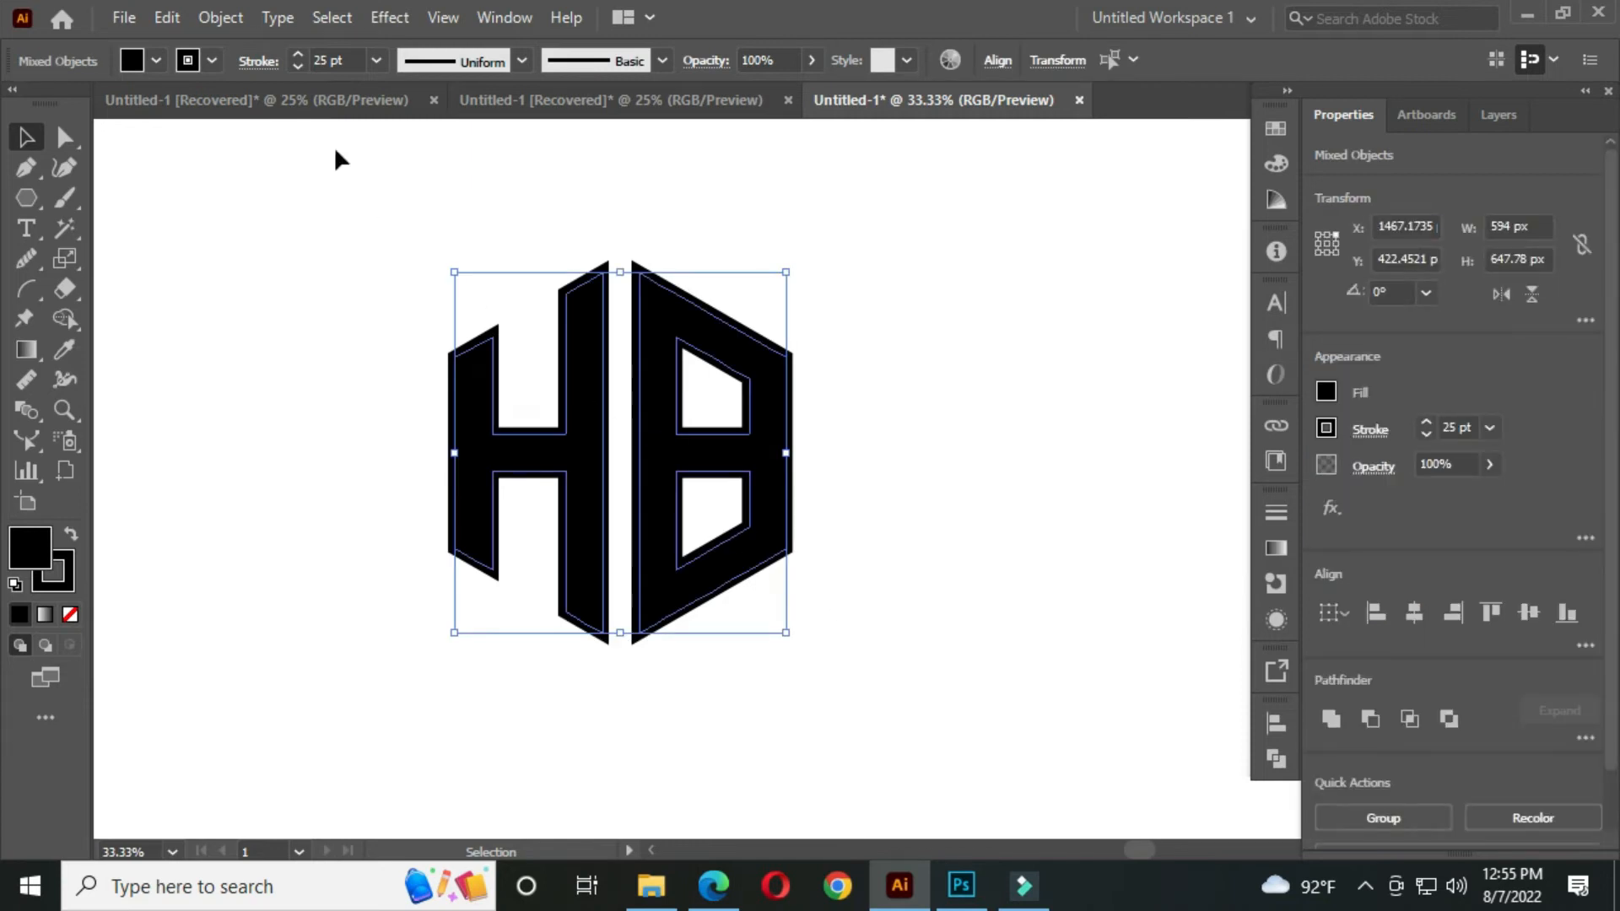
{"action": "left_click", "coordinate": [230, 6]}
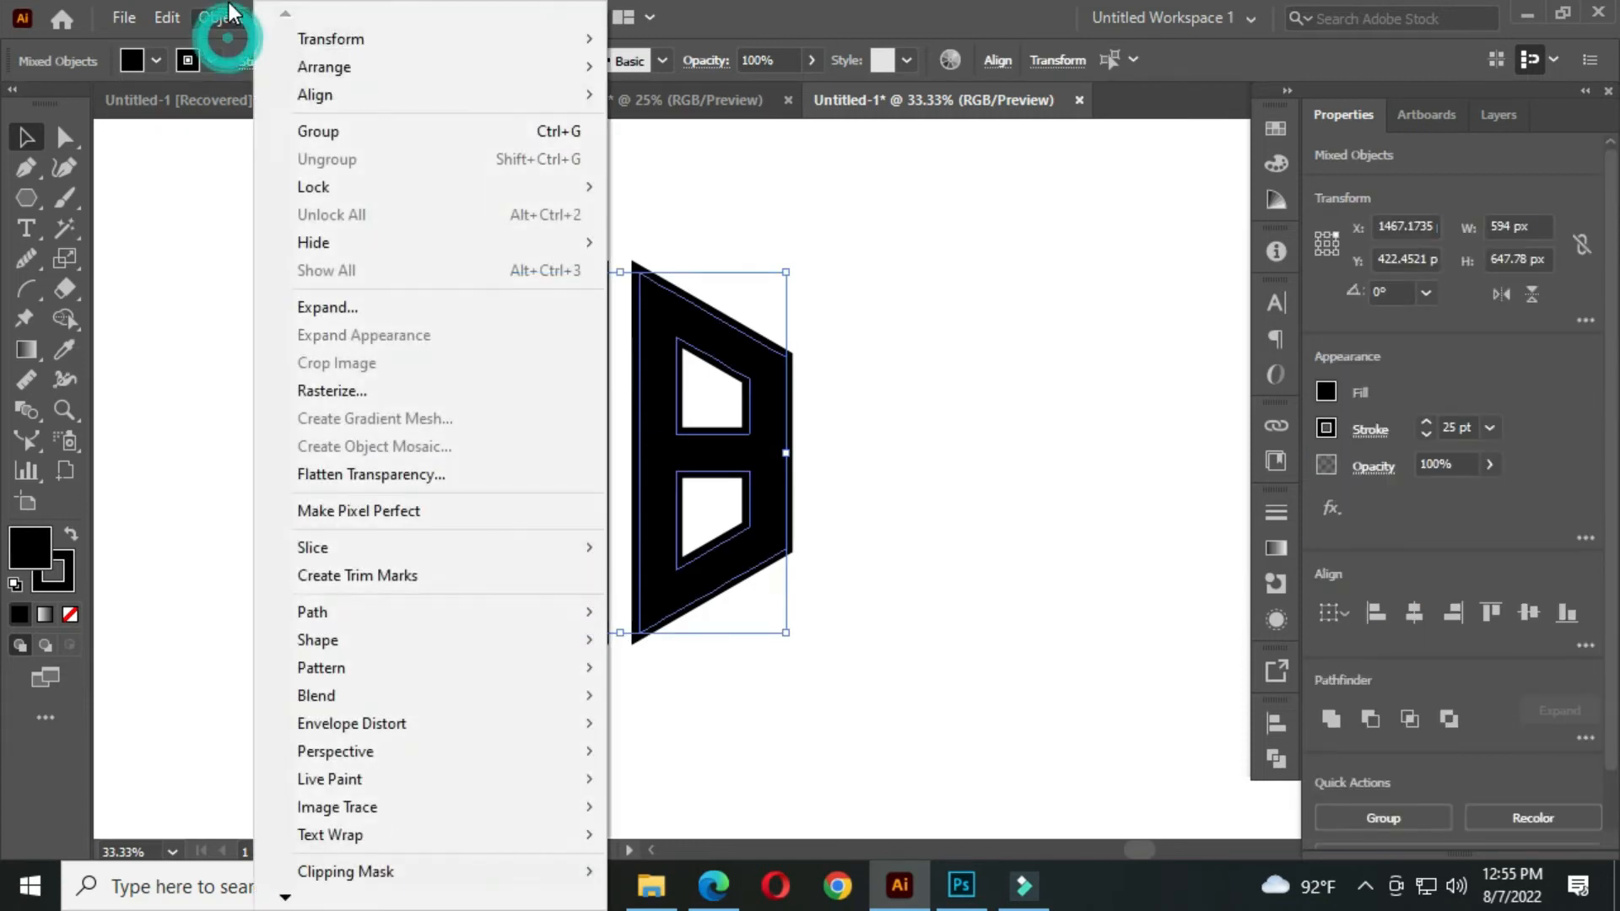
{"action": "left_click", "coordinate": [363, 307]}
{"action": "left_click", "coordinate": [727, 577]}
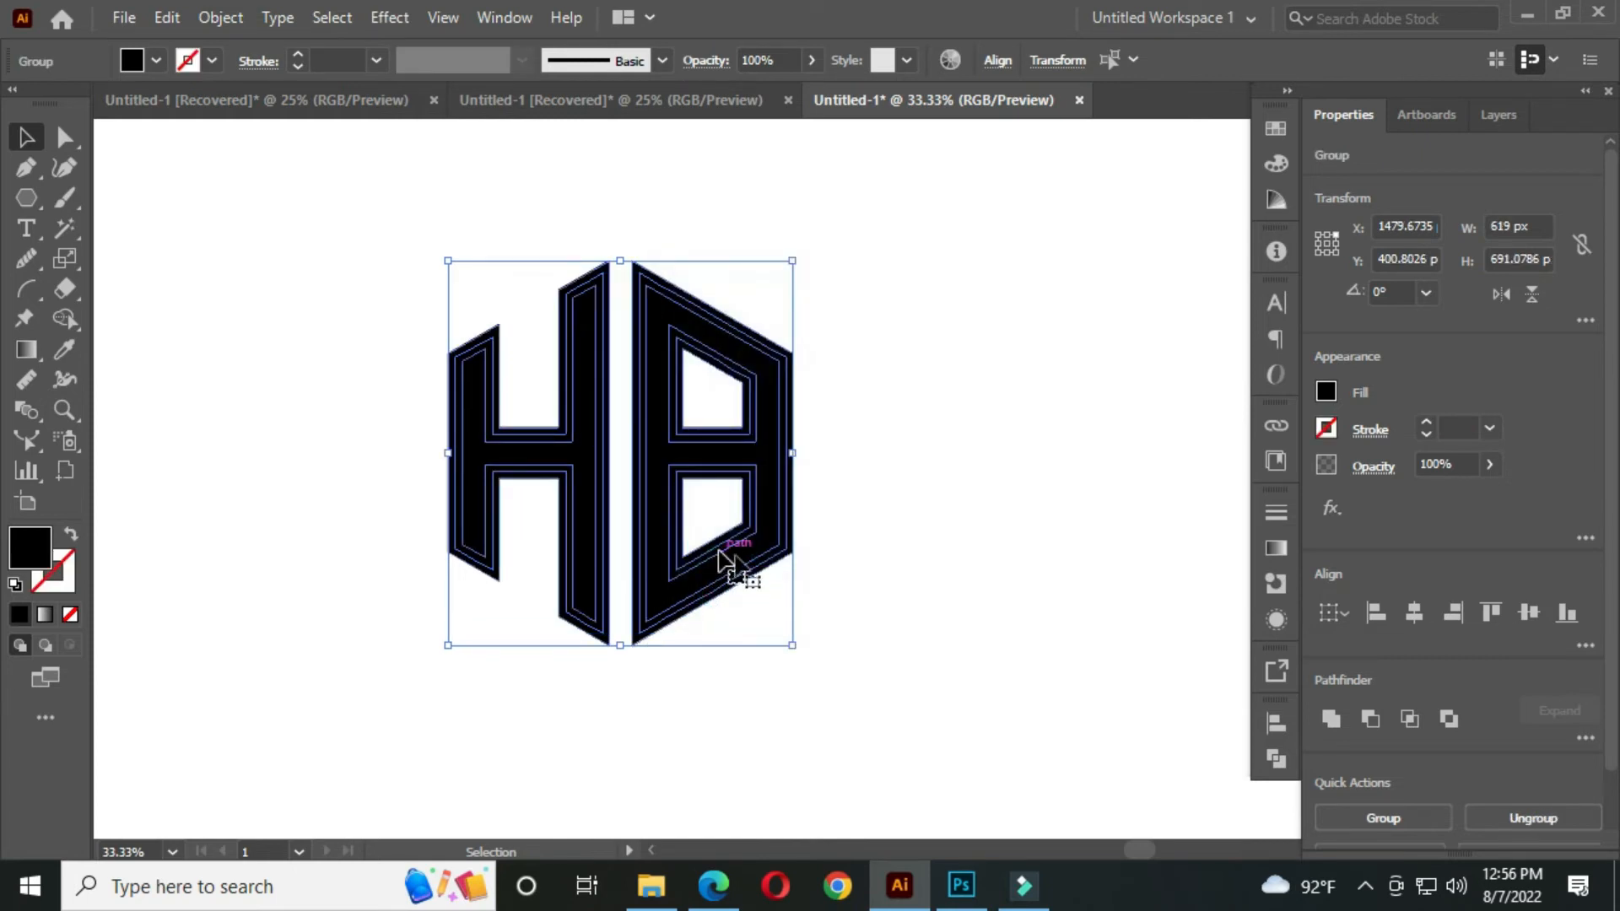
Unite the expanded shapes of the HB letters with Pathfinder and deselect the result
{"action": "left_click", "coordinate": [1276, 759]}
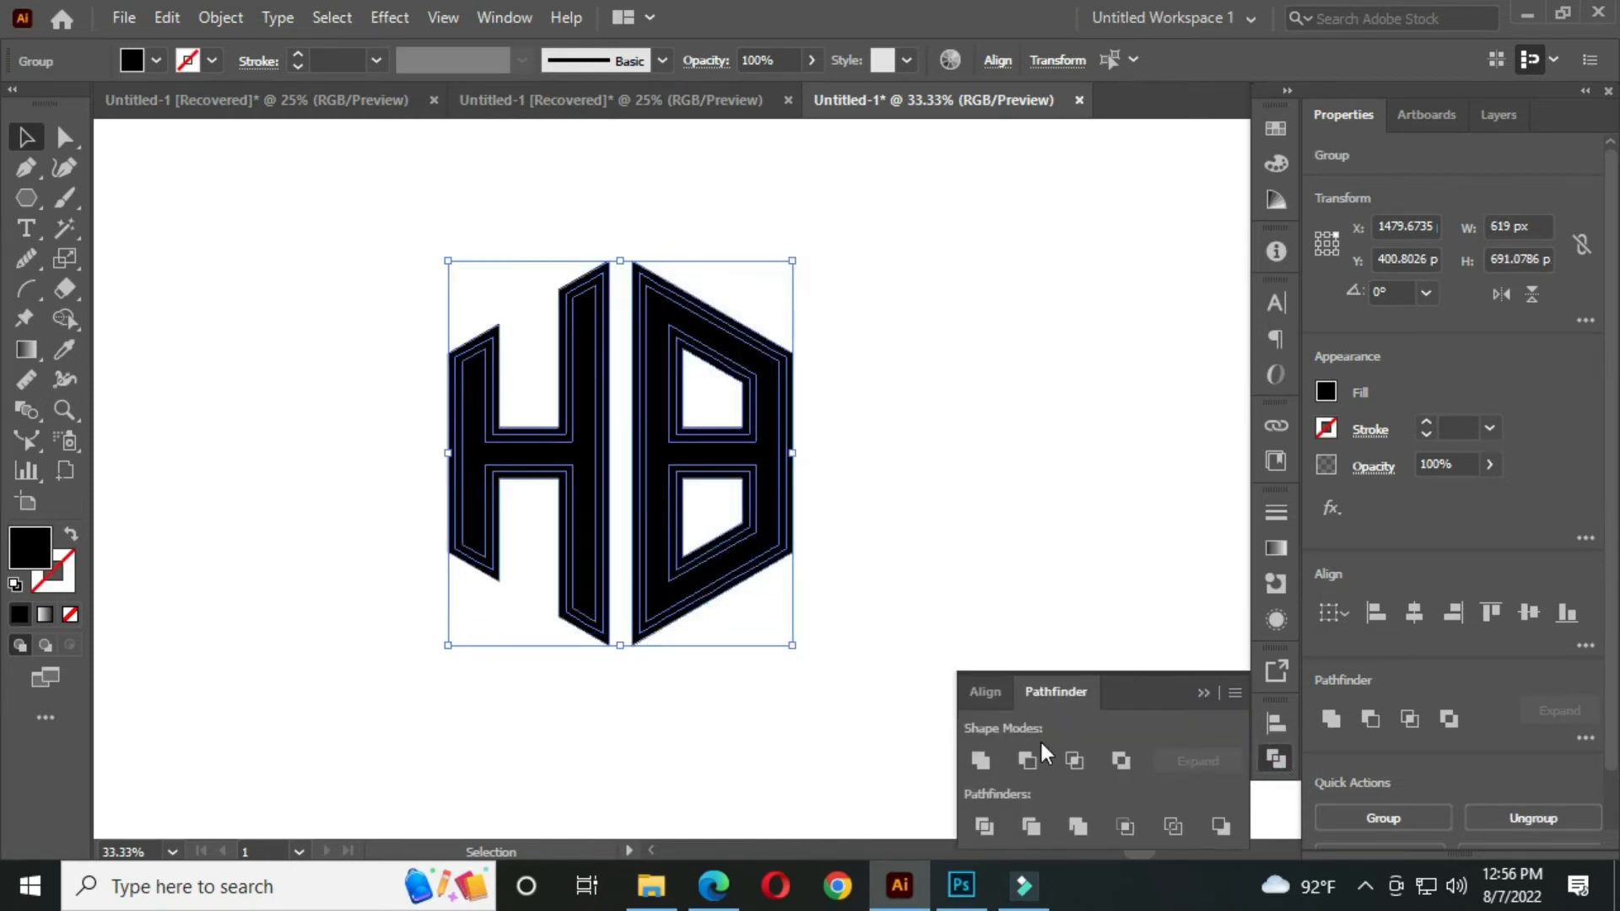
{"action": "left_click", "coordinate": [981, 759]}
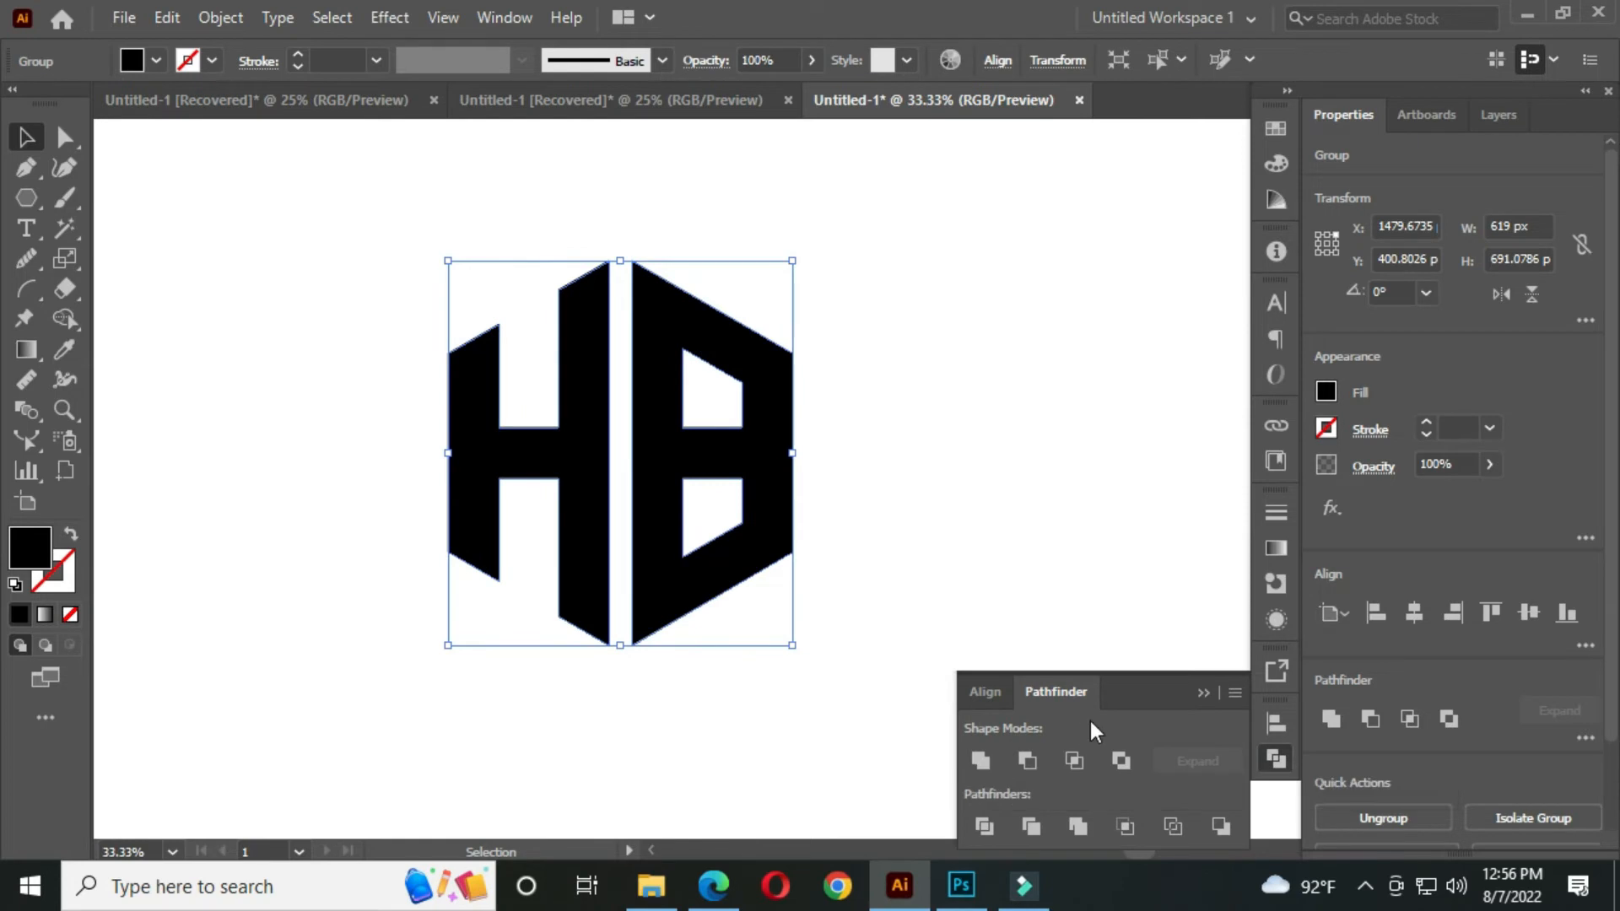
{"action": "left_click", "coordinate": [1203, 688]}
{"action": "left_click", "coordinate": [859, 461]}
{"action": "scroll", "coordinate": [855, 456], "scroll_direction": "down", "scroll_amount": 1}
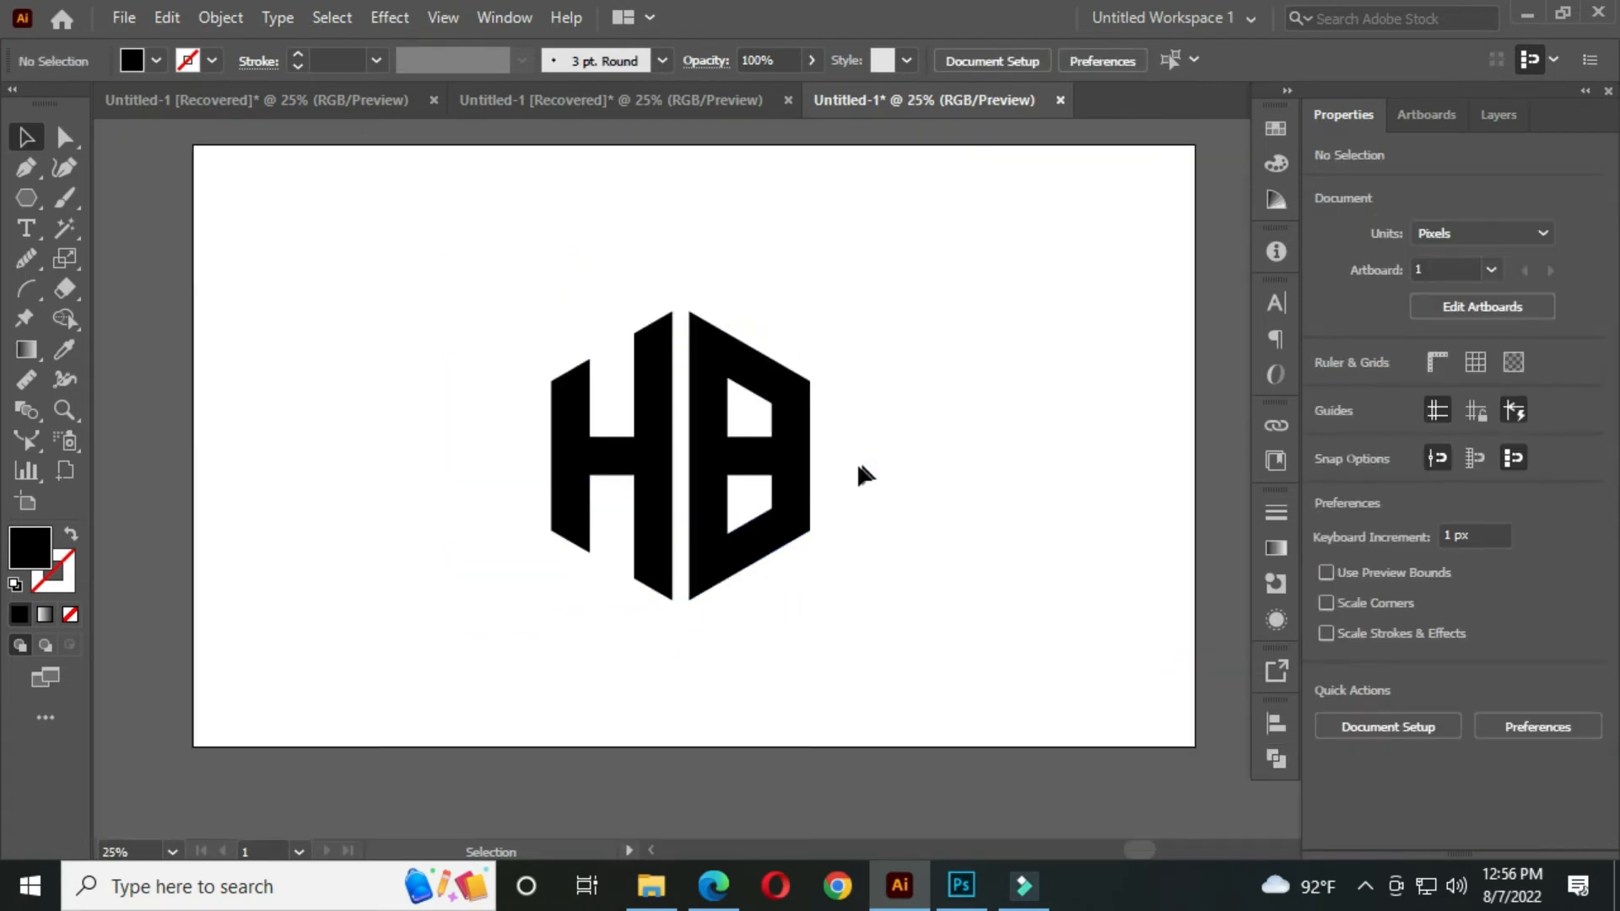
{"action": "left_click_drag", "start_coordinate": [848, 473], "coordinate": [825, 496]}
{"action": "scroll", "coordinate": [755, 460], "scroll_direction": "up", "scroll_amount": 1}
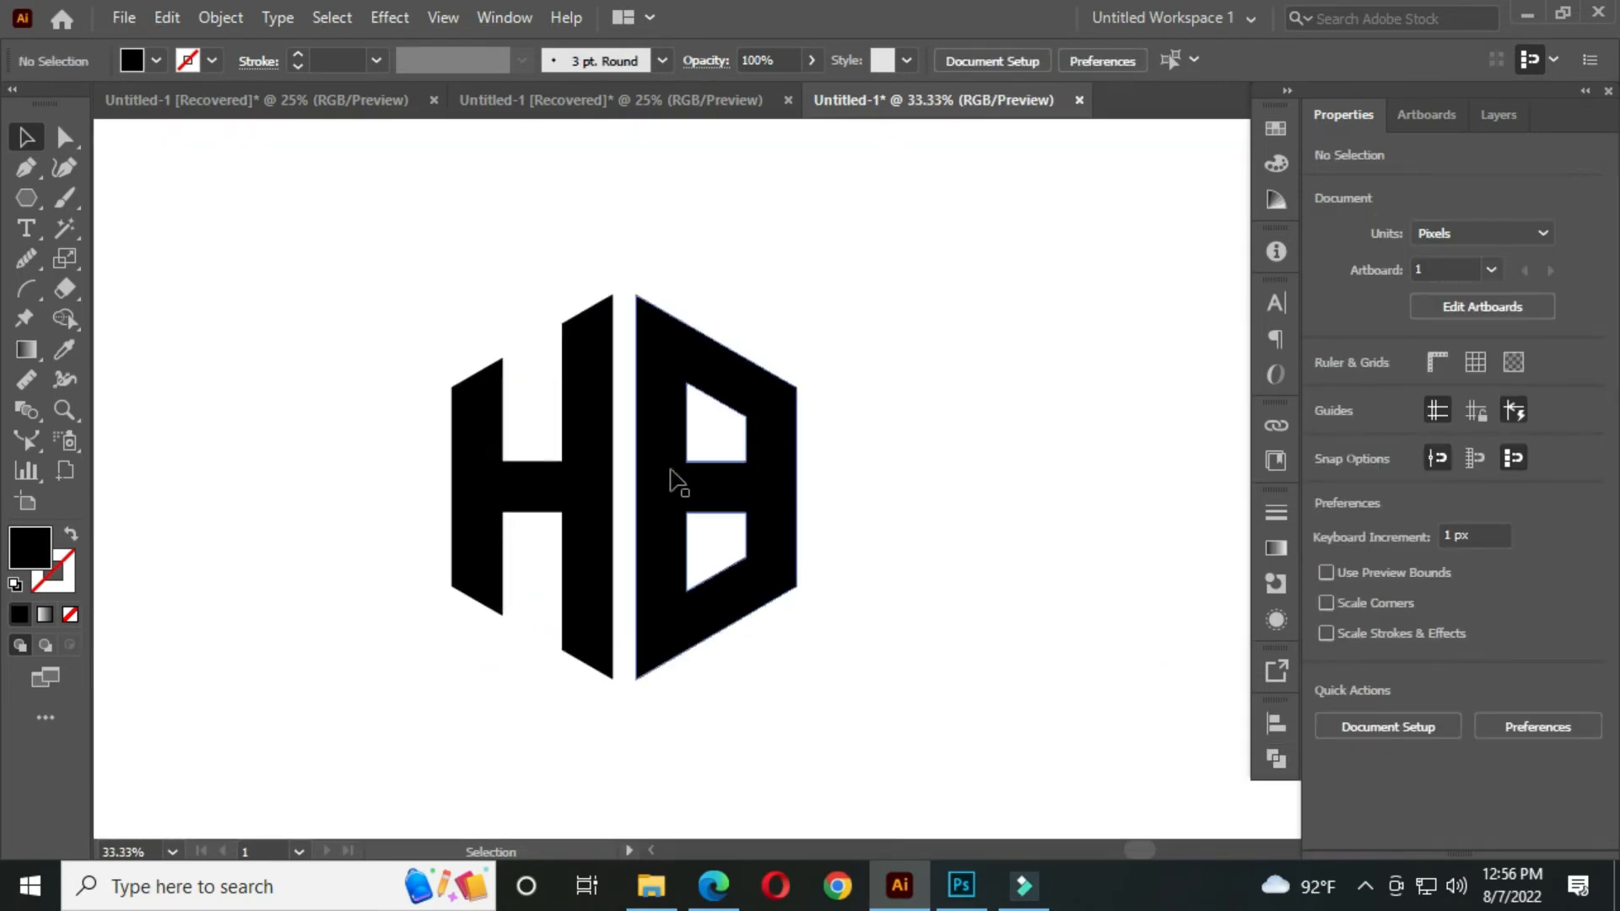
Scale the HB monogram down proportionally about its centre and deselect it
{"action": "left_click_drag", "start_coordinate": [427, 291], "coordinate": [888, 666]}
{"action": "left_click_drag", "start_coordinate": [792, 680], "coordinate": [717, 590]}
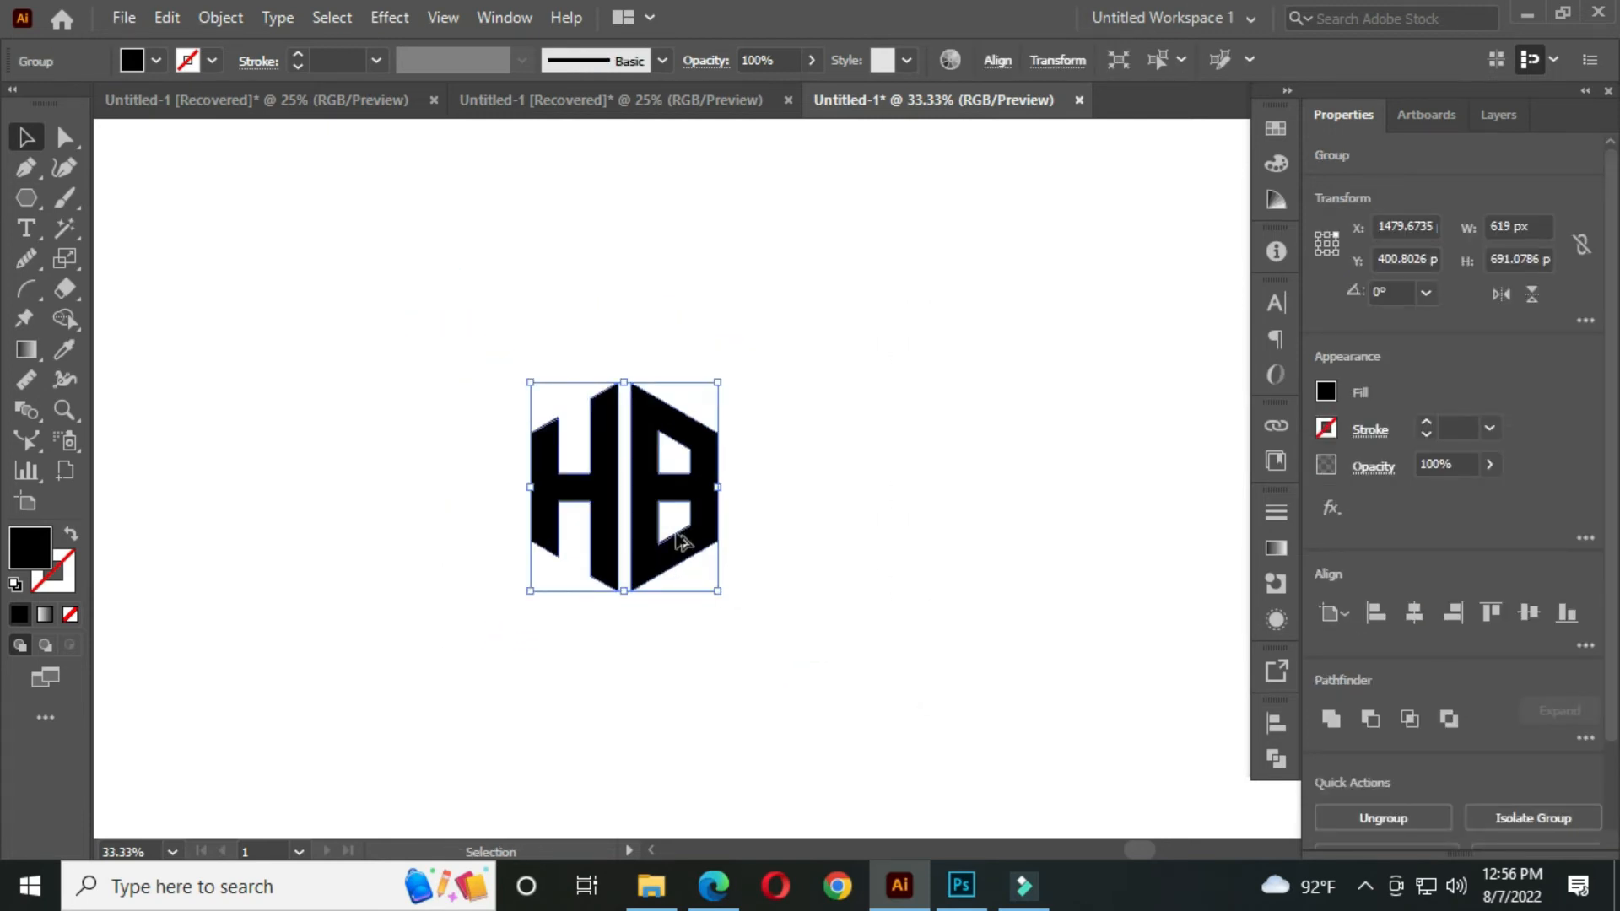
{"action": "scroll", "coordinate": [682, 540], "scroll_direction": "up", "scroll_amount": 1}
{"action": "left_click_drag", "start_coordinate": [651, 489], "coordinate": [660, 489]}
{"action": "left_click", "coordinate": [903, 438]}
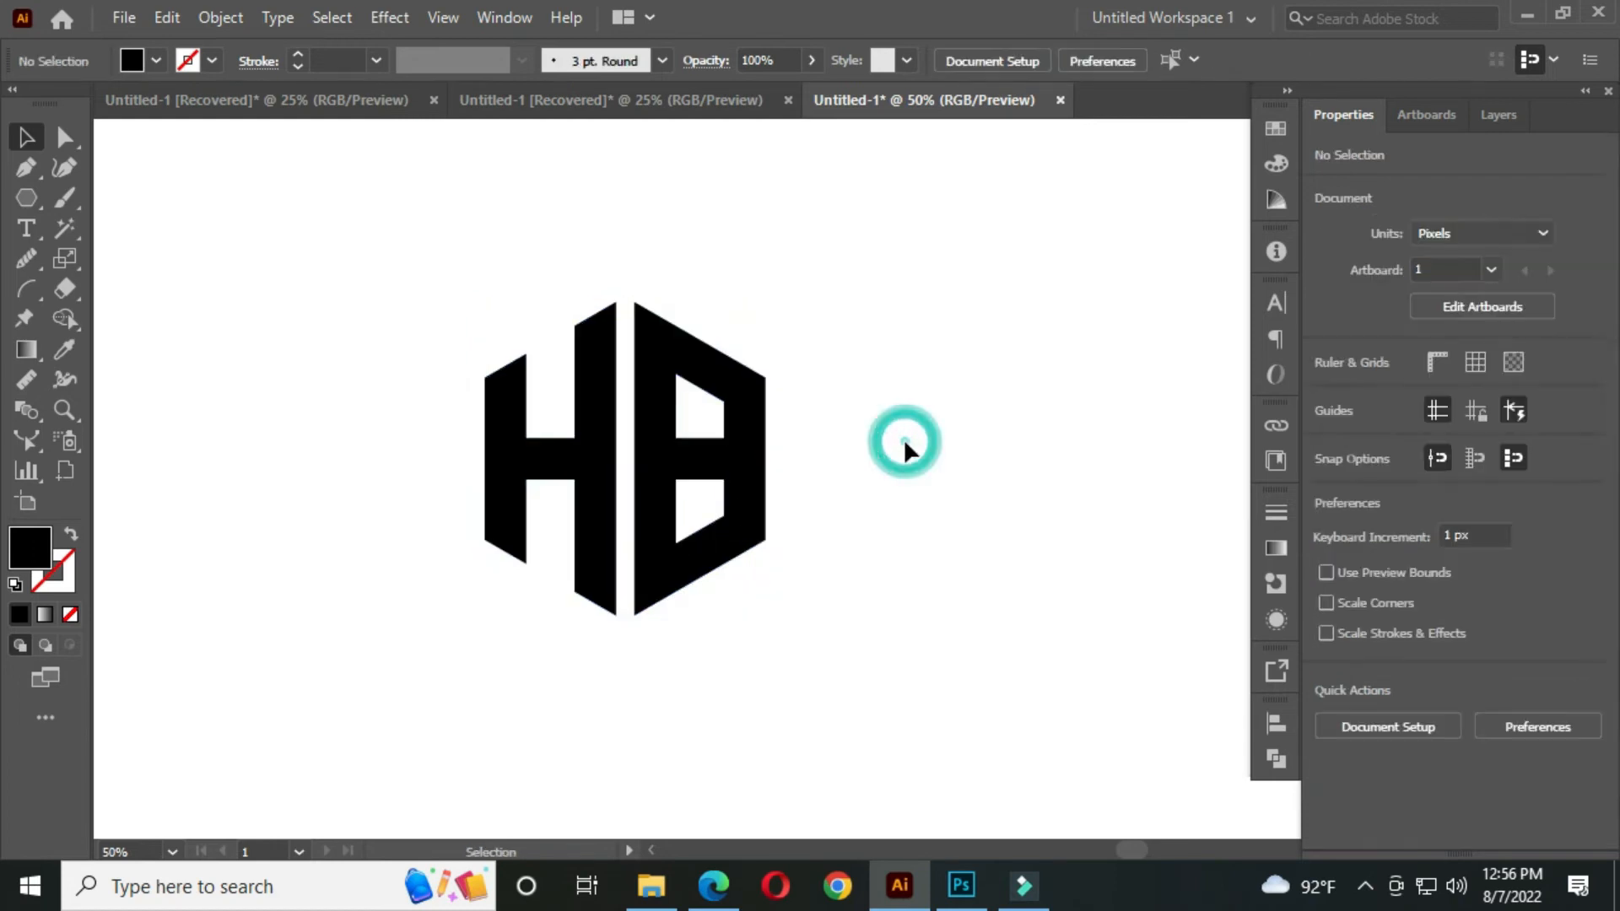
Create a six-sided polygon 100 px wide above and to the left of the HB monogram
{"action": "left_click_drag", "start_coordinate": [33, 196], "coordinate": [130, 266]}
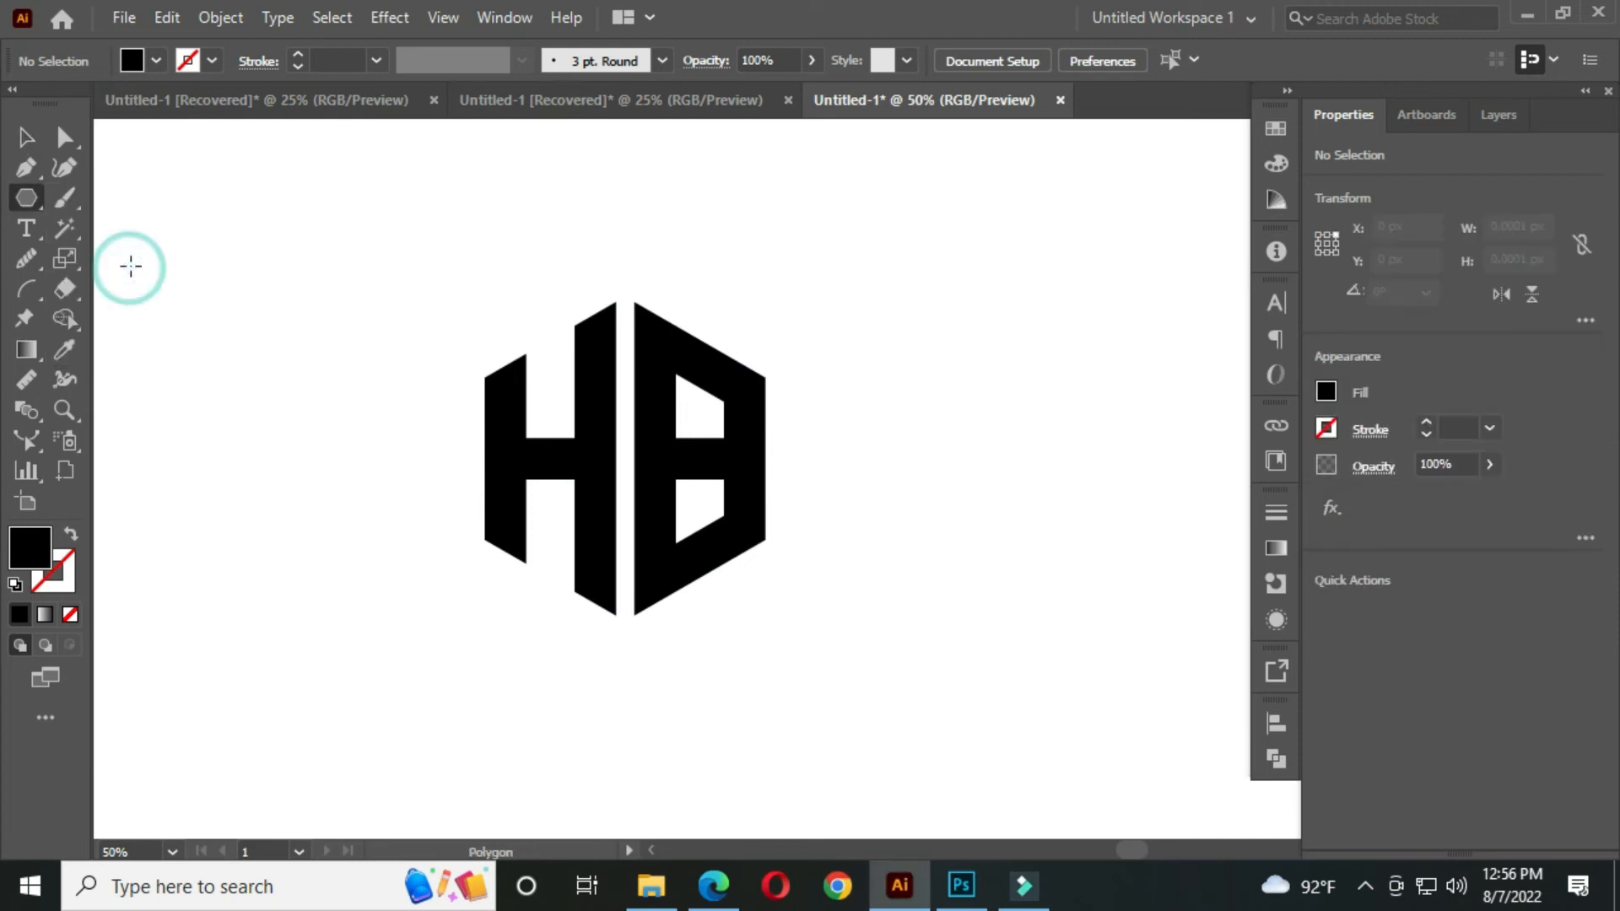
{"action": "left_click", "coordinate": [319, 301]}
{"action": "left_click", "coordinate": [751, 503]}
{"action": "left_click", "coordinate": [32, 144]}
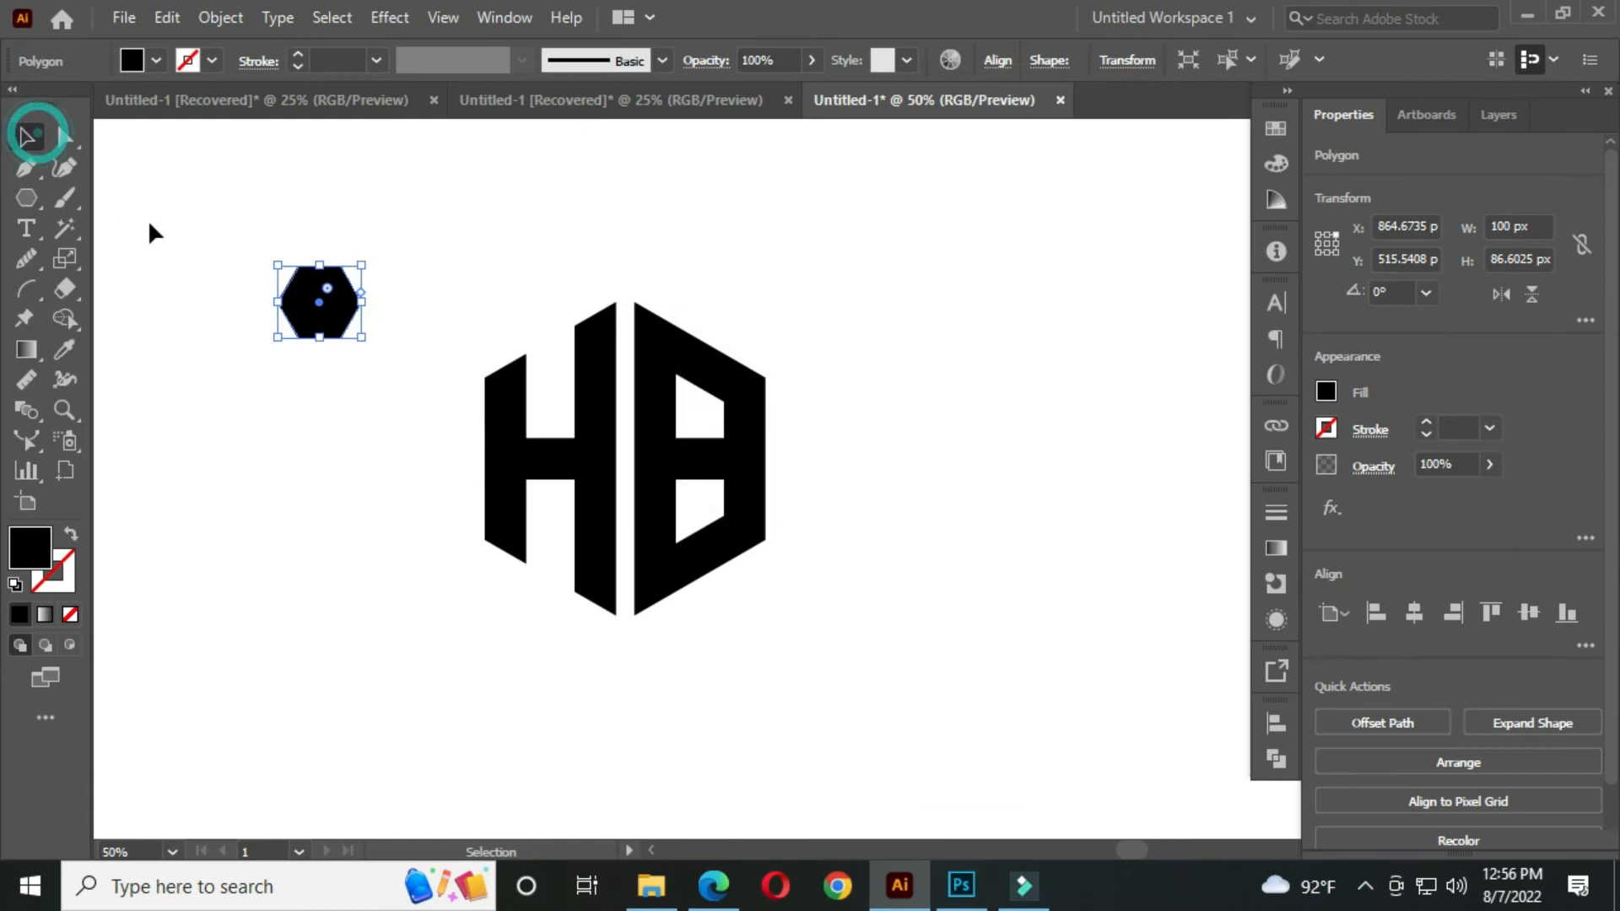
Enlarge the hexagon to about 378 px wide and swap its fill and stroke so it has only a black outline
{"action": "left_click_drag", "start_coordinate": [340, 297], "coordinate": [477, 568]}
{"action": "left_click_drag", "start_coordinate": [325, 419], "coordinate": [351, 398]}
{"action": "left_click", "coordinate": [73, 537]}
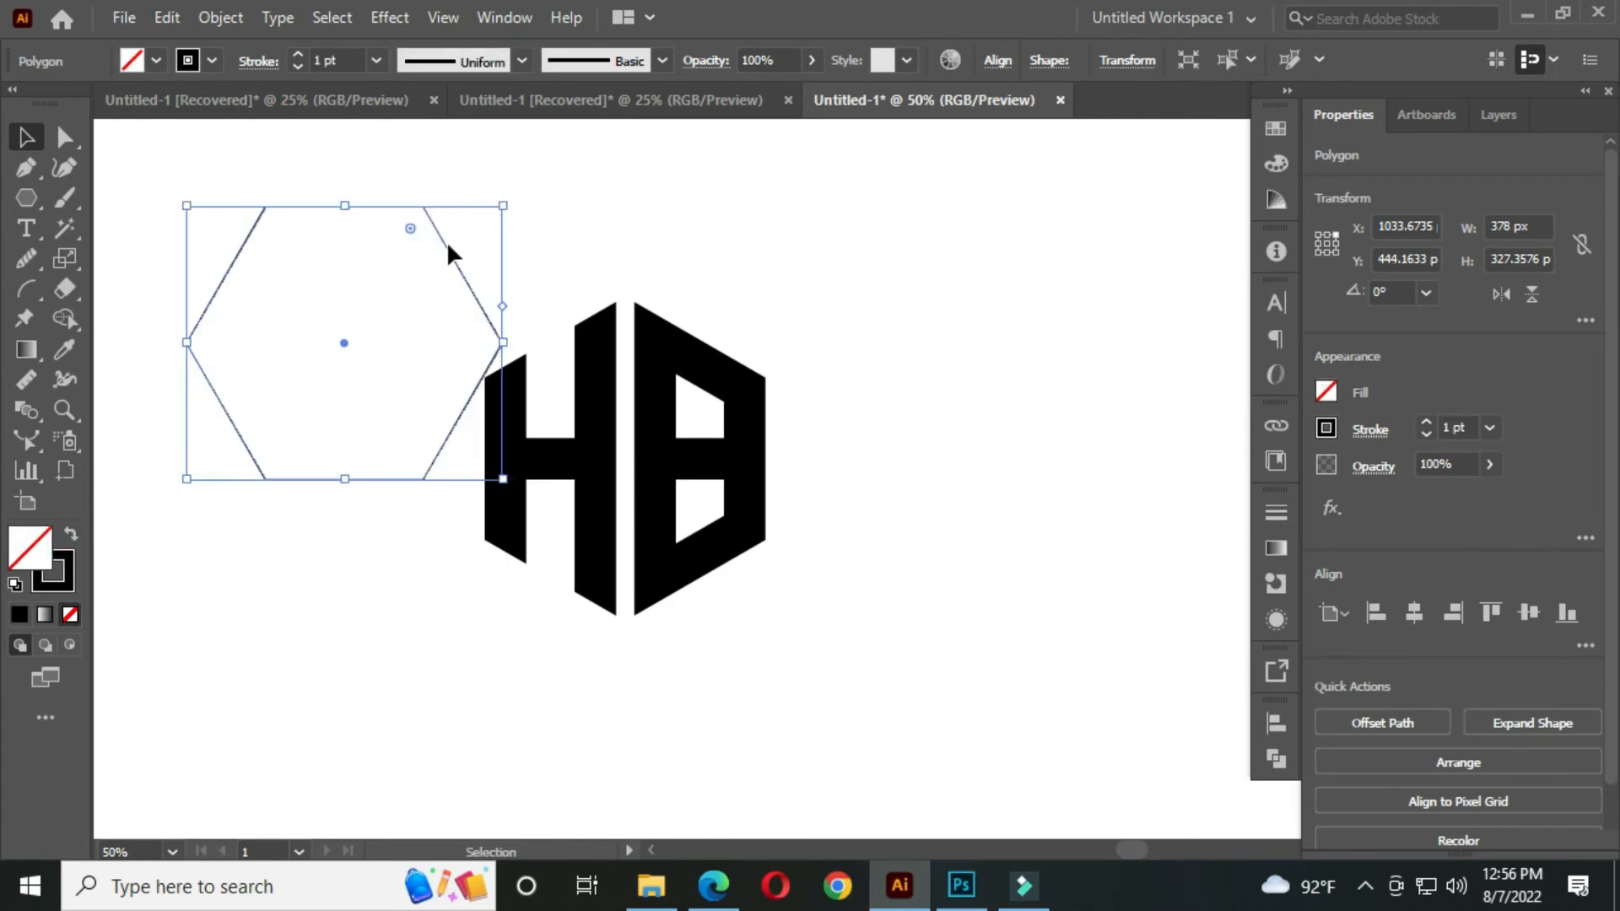
Rotate the hexagon to 270° so a corner points up, and enlarge it to about 475 by 549 px
{"action": "left_click_drag", "start_coordinate": [515, 201], "coordinate": [404, 492]}
{"action": "left_click", "coordinate": [473, 320]}
{"action": "left_click", "coordinate": [482, 311]}
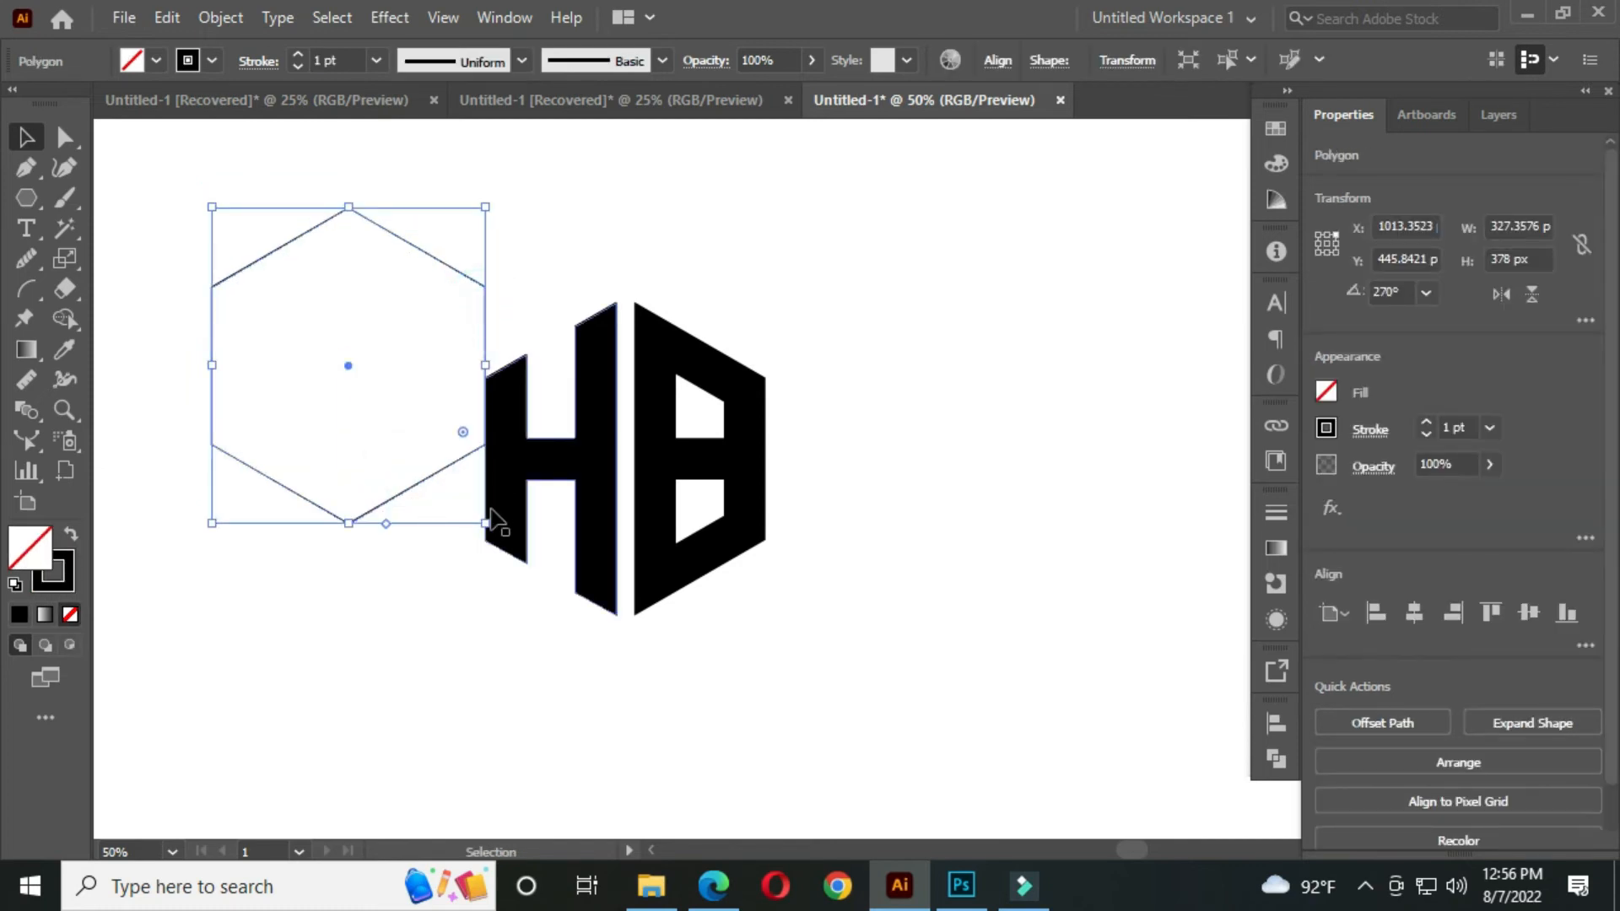
{"action": "left_click_drag", "start_coordinate": [488, 524], "coordinate": [547, 594]}
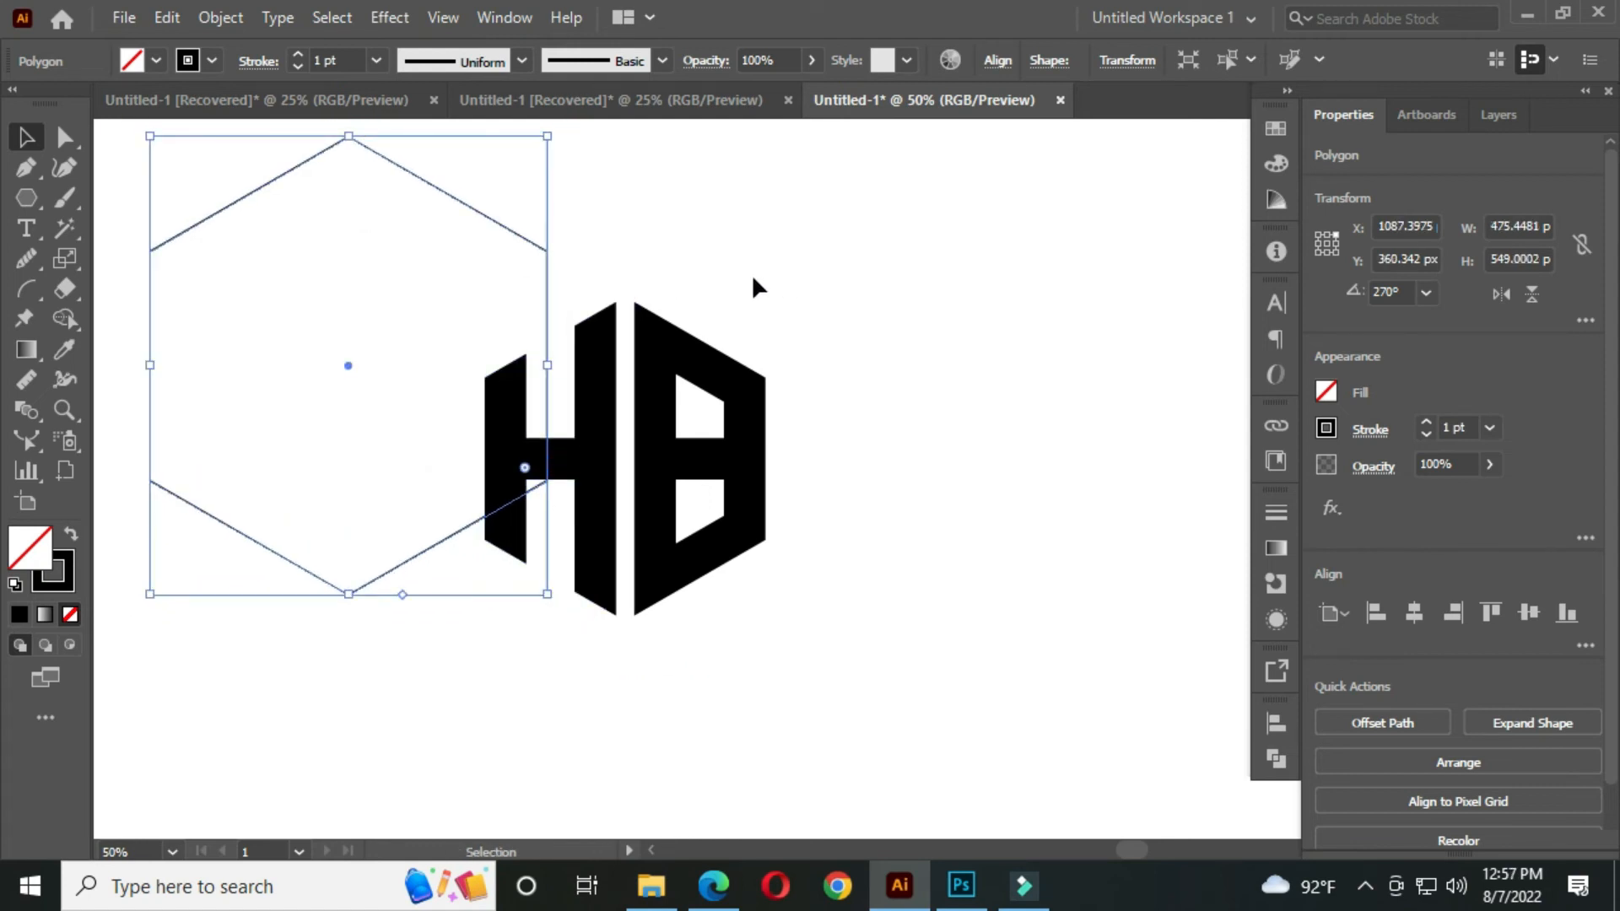
Align the hexagon and the HB monogram to each other's horizontal and vertical centres, and deselect them
{"action": "left_click", "coordinate": [793, 253]}
{"action": "left_click_drag", "start_coordinate": [227, 146], "coordinate": [938, 650]}
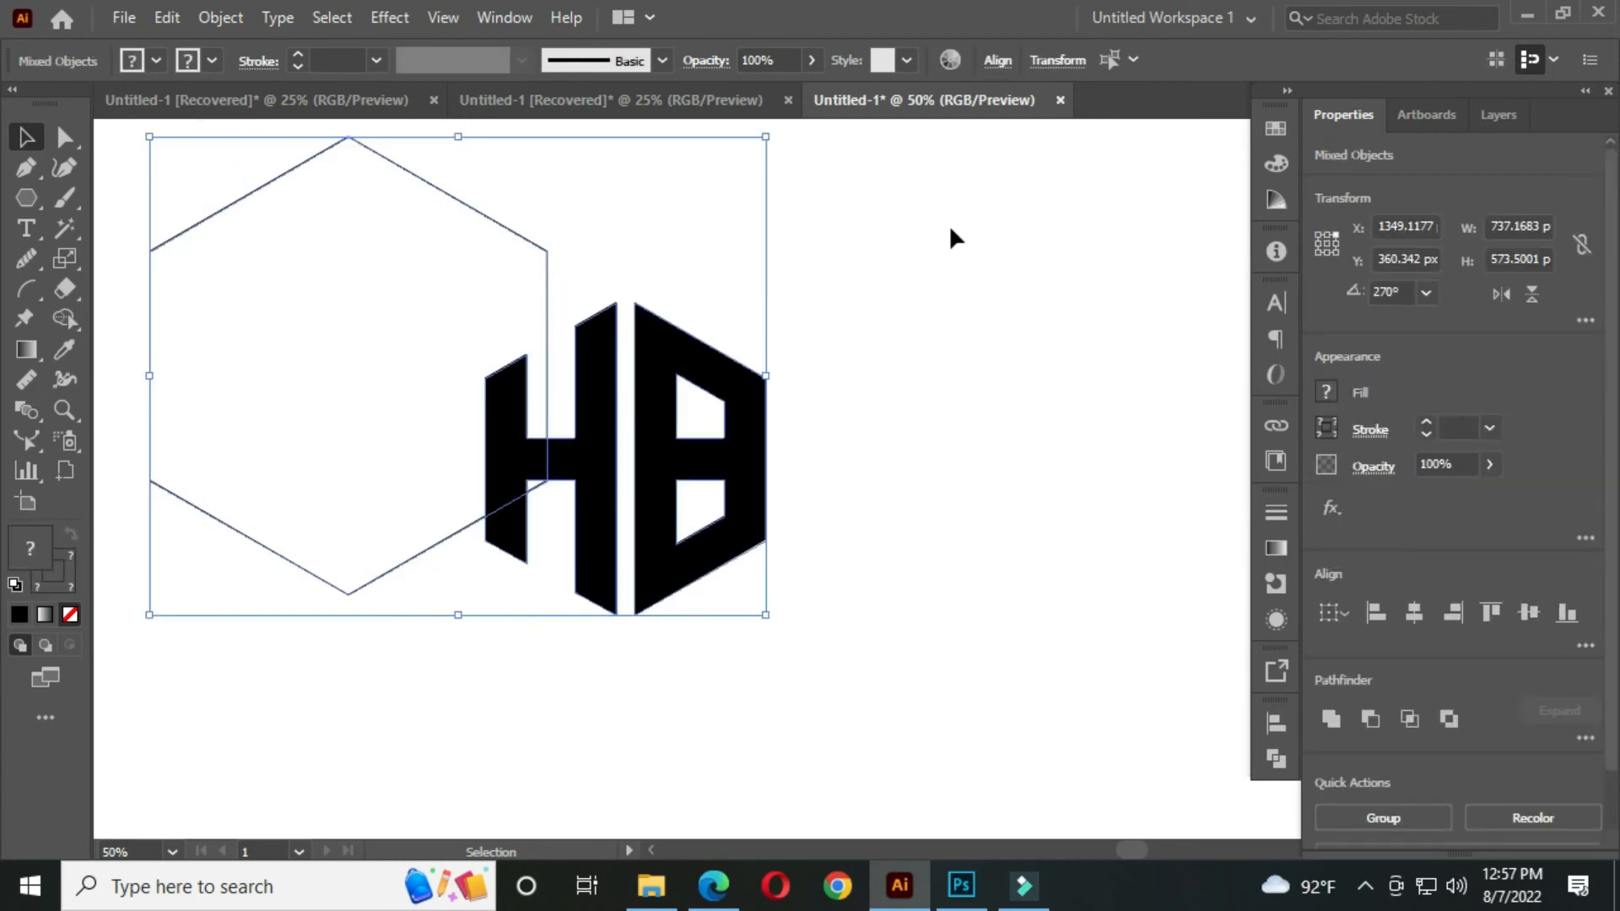
{"action": "left_click", "coordinate": [991, 68]}
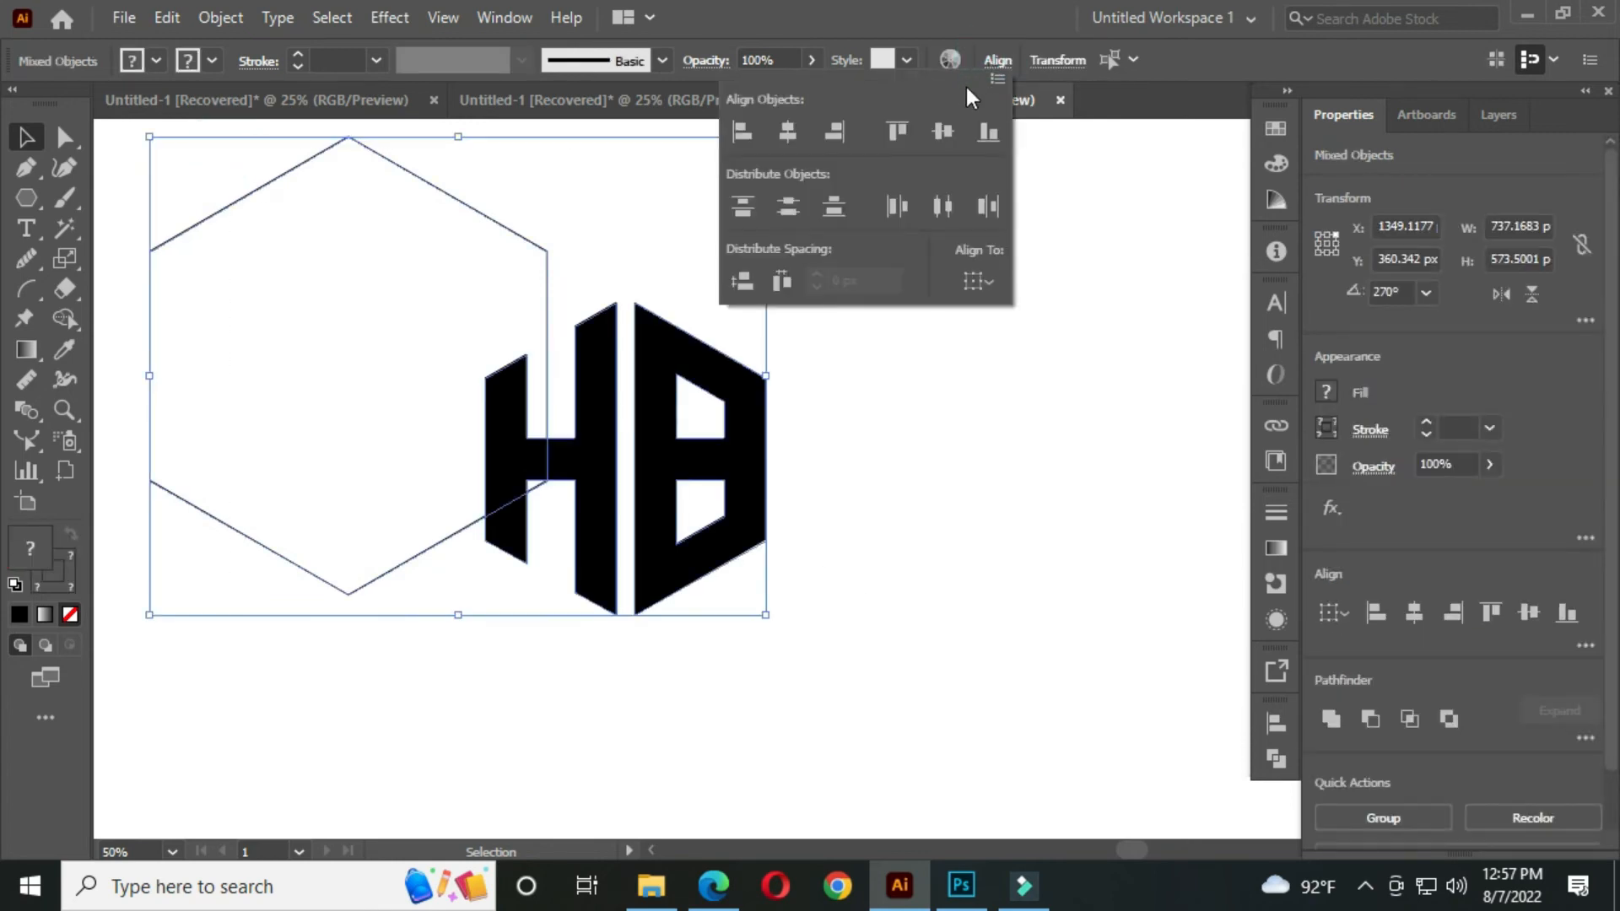
{"action": "left_click", "coordinate": [789, 132]}
{"action": "left_click", "coordinate": [942, 131]}
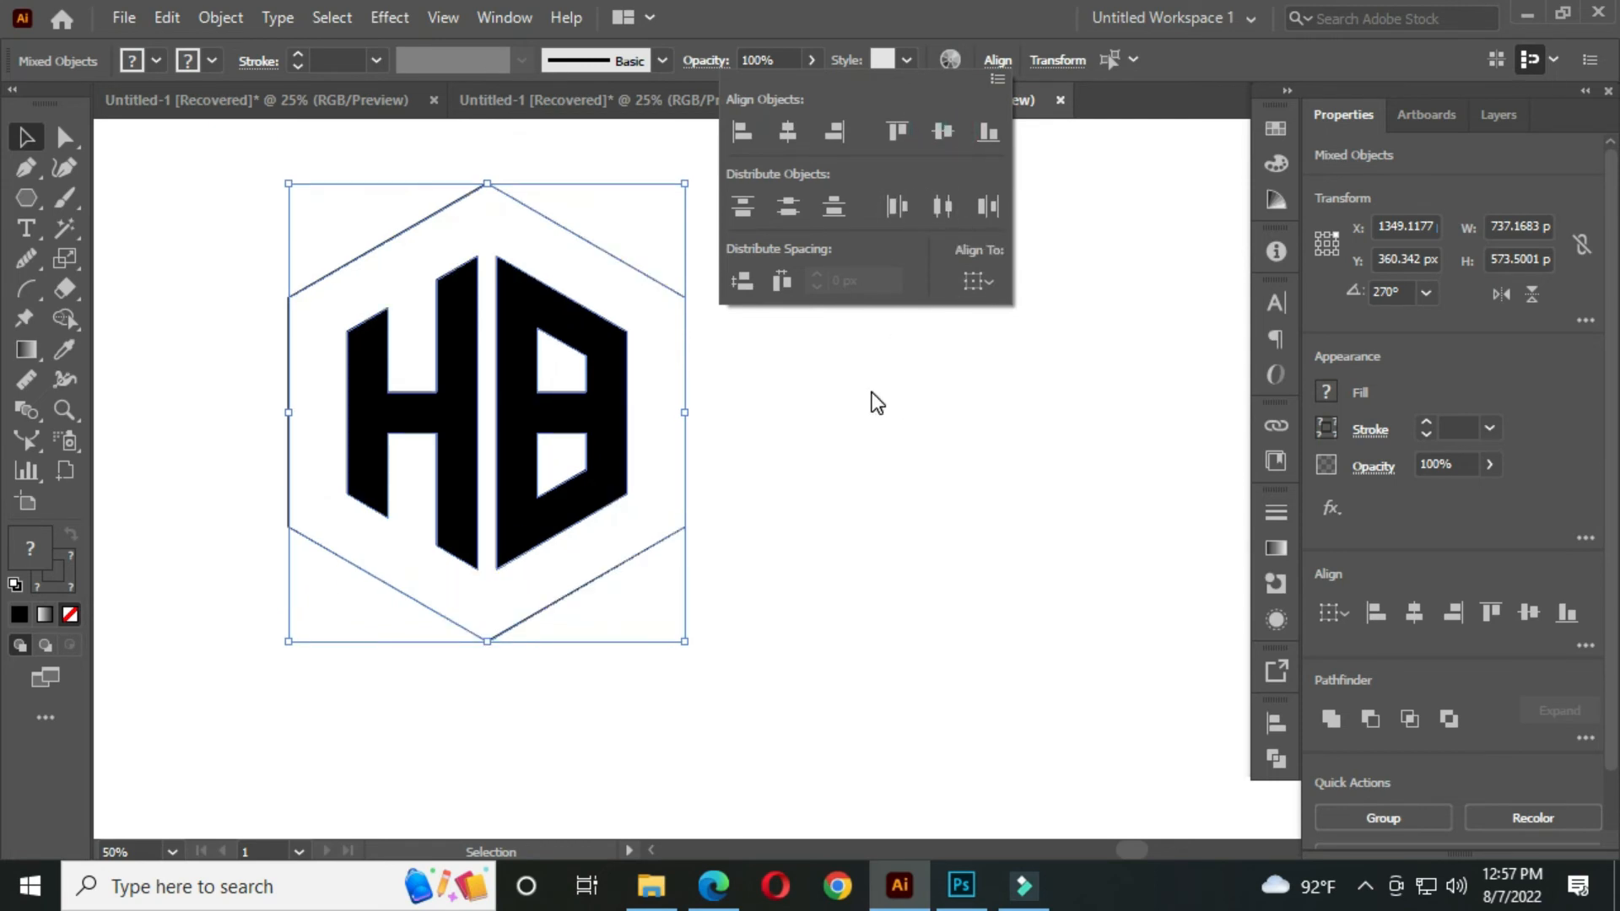
{"action": "left_click", "coordinate": [812, 392]}
{"action": "left_click_drag", "start_coordinate": [611, 414], "coordinate": [753, 437]}
{"action": "left_click", "coordinate": [934, 282]}
{"action": "key", "text": "space"}
{"action": "left_click_drag", "start_coordinate": [745, 310], "coordinate": [738, 327]}
Set the hexagon's stroke weight to 35 pt
{"action": "left_click_drag", "start_coordinate": [588, 179], "coordinate": [639, 252]}
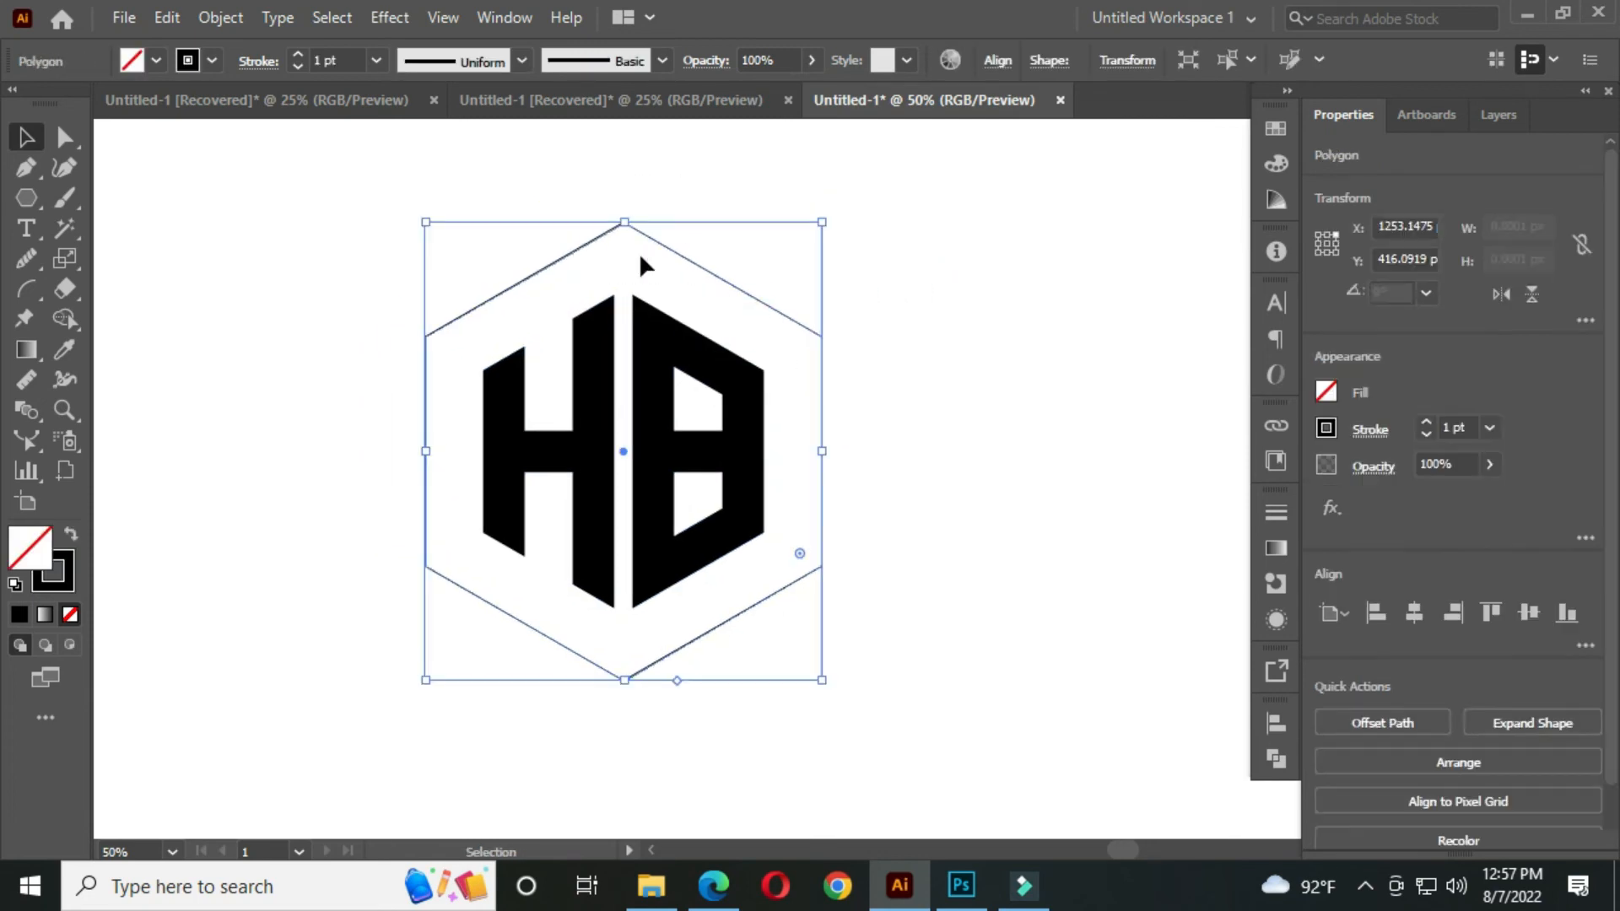
{"action": "left_click", "coordinate": [349, 59]}
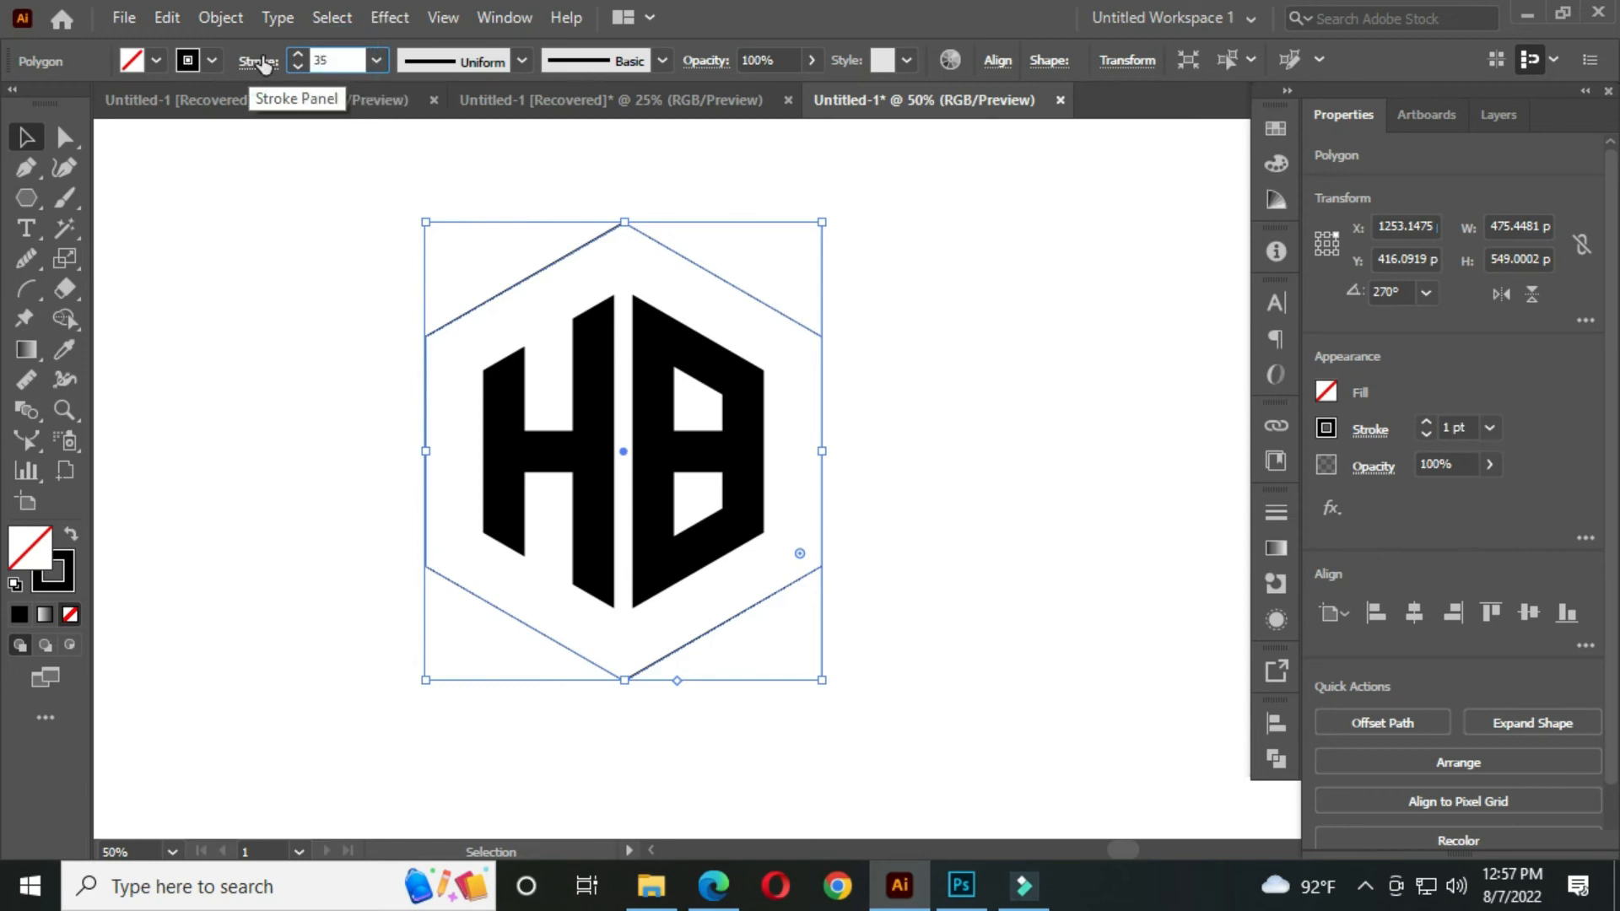
{"action": "left_click", "coordinate": [270, 262]}
{"action": "key", "text": "space"}
{"action": "left_click_drag", "start_coordinate": [386, 353], "coordinate": [358, 346]}
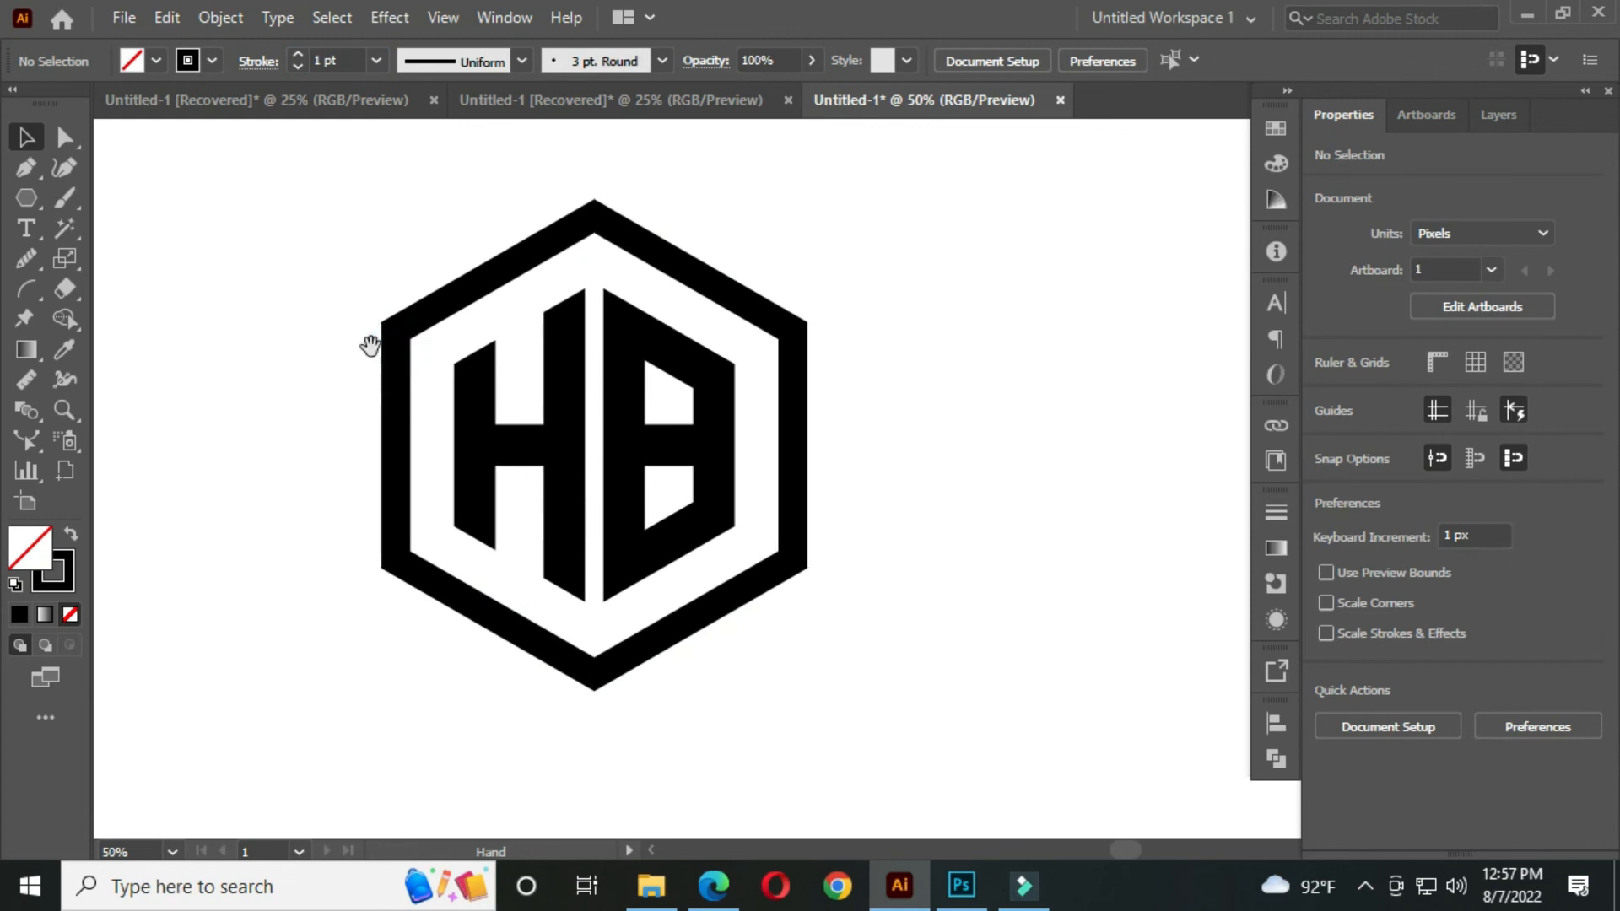
Enlarge the HB monogram about its centre to about 396 by 443 px inside the hexagon frame
{"action": "left_click", "coordinate": [554, 438]}
{"action": "left_click_drag", "start_coordinate": [733, 603], "coordinate": [772, 635]}
{"action": "left_click", "coordinate": [840, 351]}
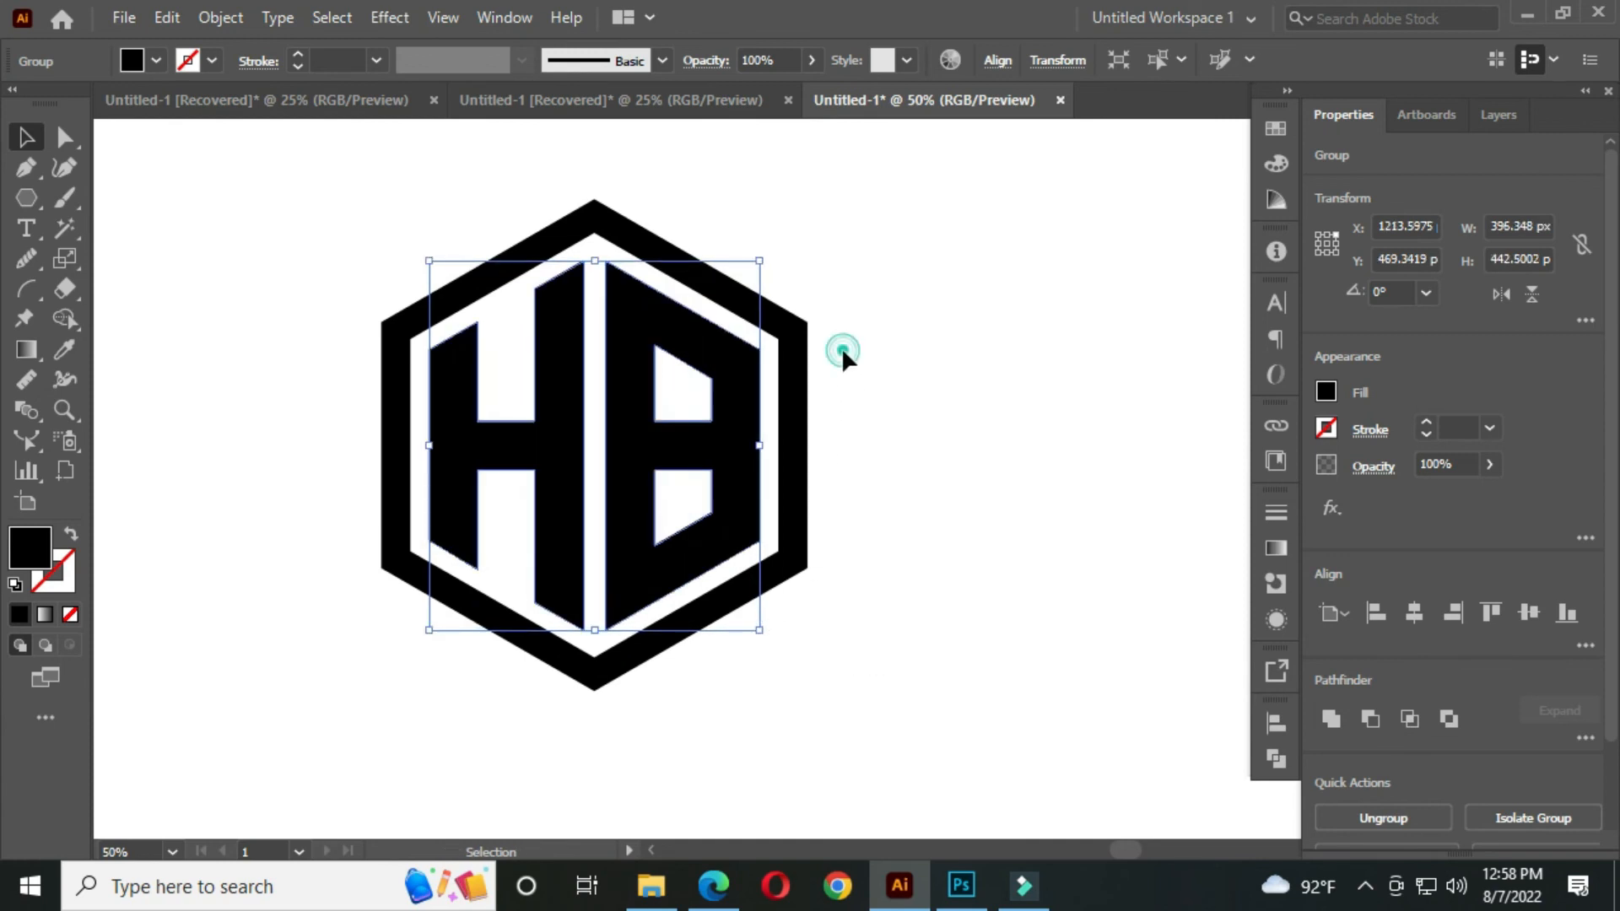
{"action": "left_click_drag", "start_coordinate": [626, 397], "coordinate": [639, 400]}
Expand the hexagon frame with the Fill and Stroke options enabled
{"action": "left_click_drag", "start_coordinate": [542, 159], "coordinate": [663, 254]}
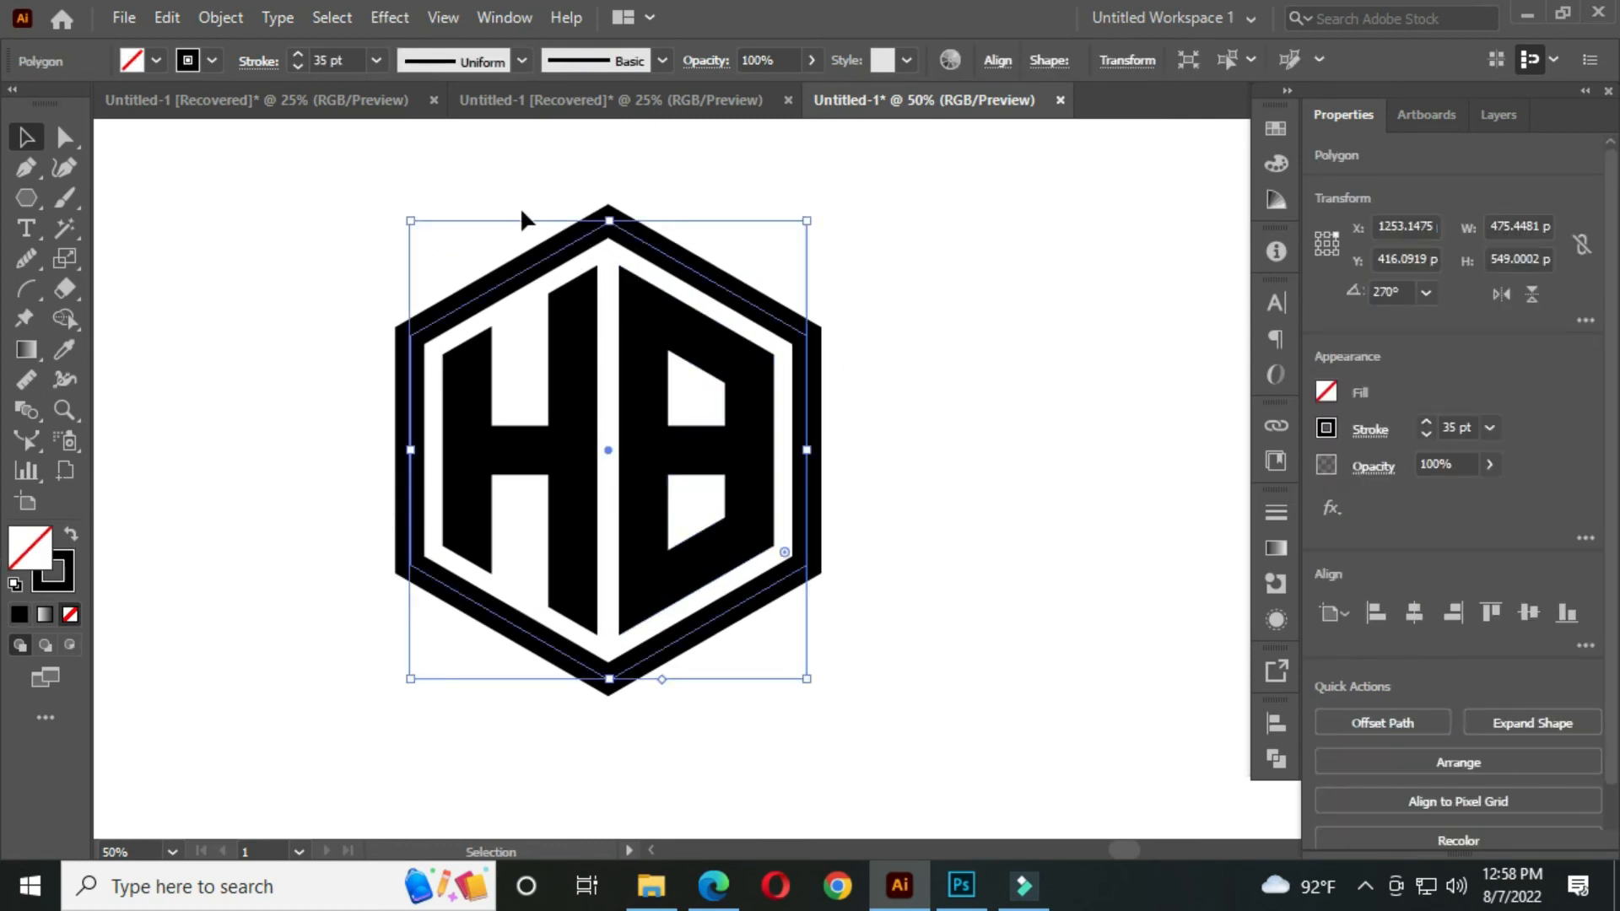
{"action": "left_click", "coordinate": [200, 13]}
{"action": "left_click", "coordinate": [361, 309]}
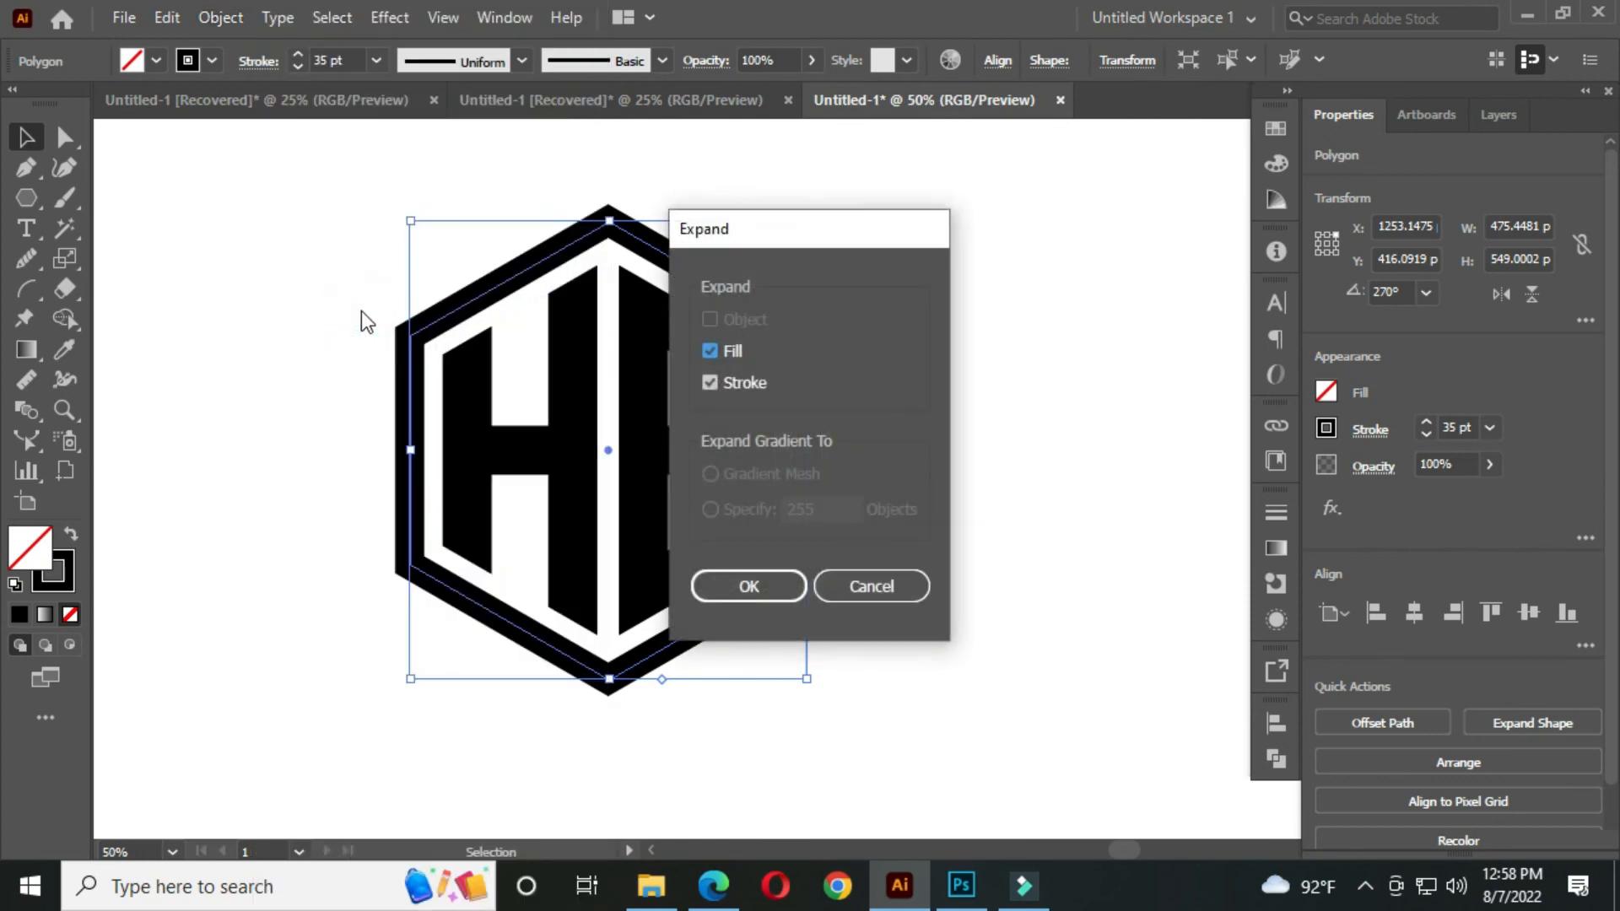
{"action": "left_click", "coordinate": [742, 580]}
{"action": "left_click", "coordinate": [920, 334]}
Group the hexagon frame and the HB monogram into one object
{"action": "mouse_move", "coordinate": [380, 223]}
{"action": "left_mouse_down"}
{"action": "mouse_move", "coordinate": [719, 497]}
{"action": "mouse_move", "coordinate": [919, 694]}
{"action": "left_mouse_up"}
{"action": "left_click", "coordinate": [944, 508]}
{"action": "left_click_drag", "start_coordinate": [520, 397], "coordinate": [558, 397]}
{"action": "left_click_drag", "start_coordinate": [388, 156], "coordinate": [951, 604]}
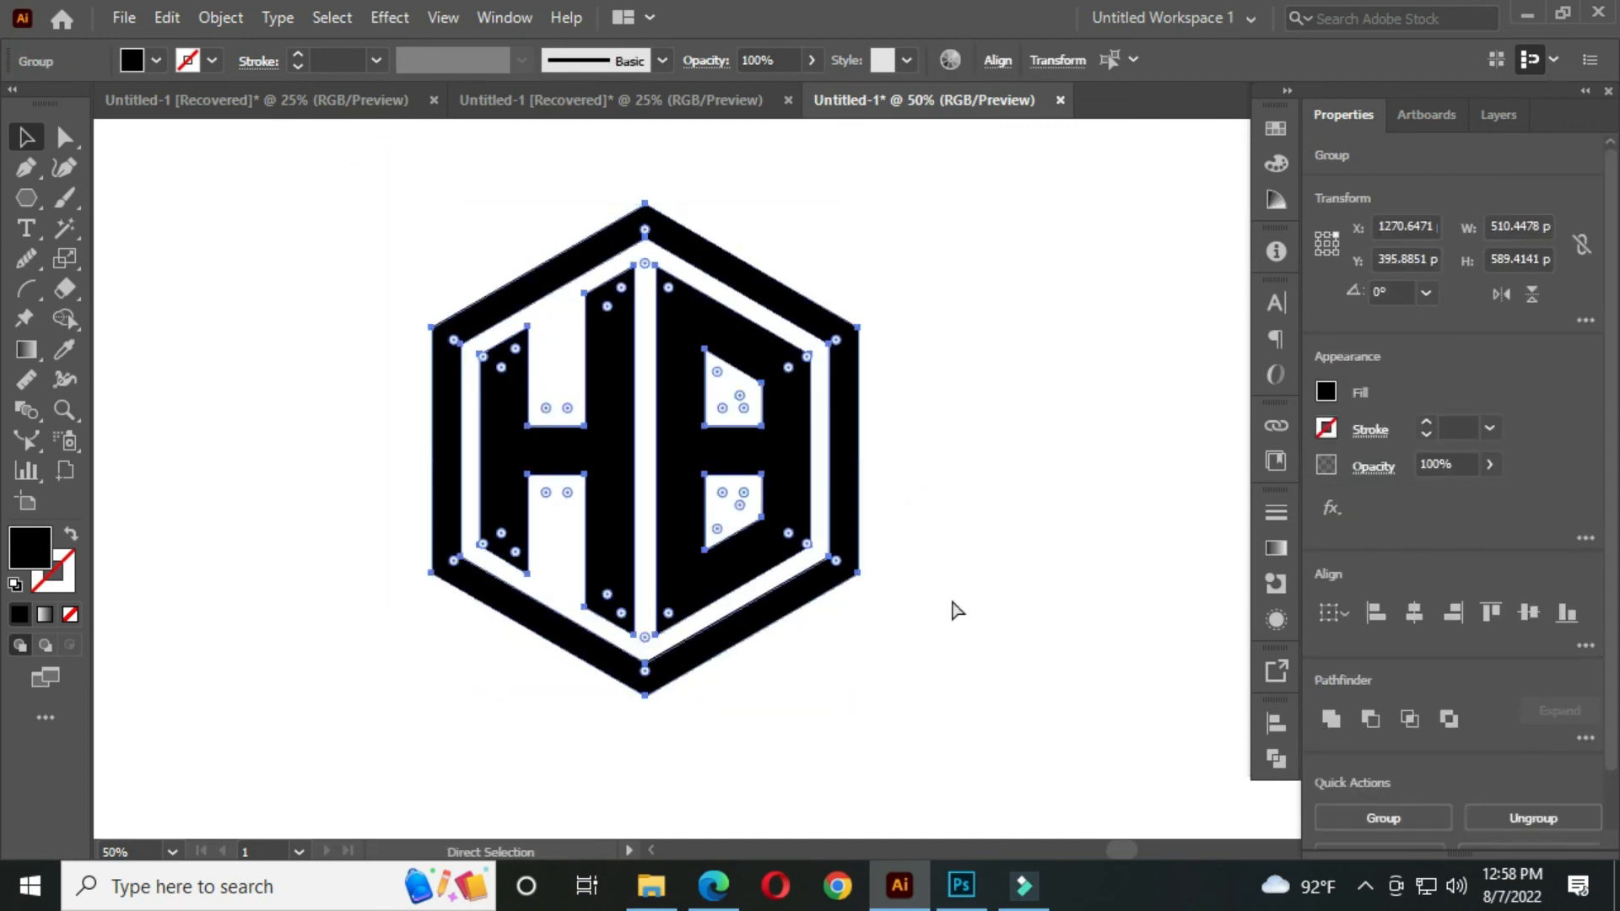
{"action": "key", "text": "ctrl+g"}
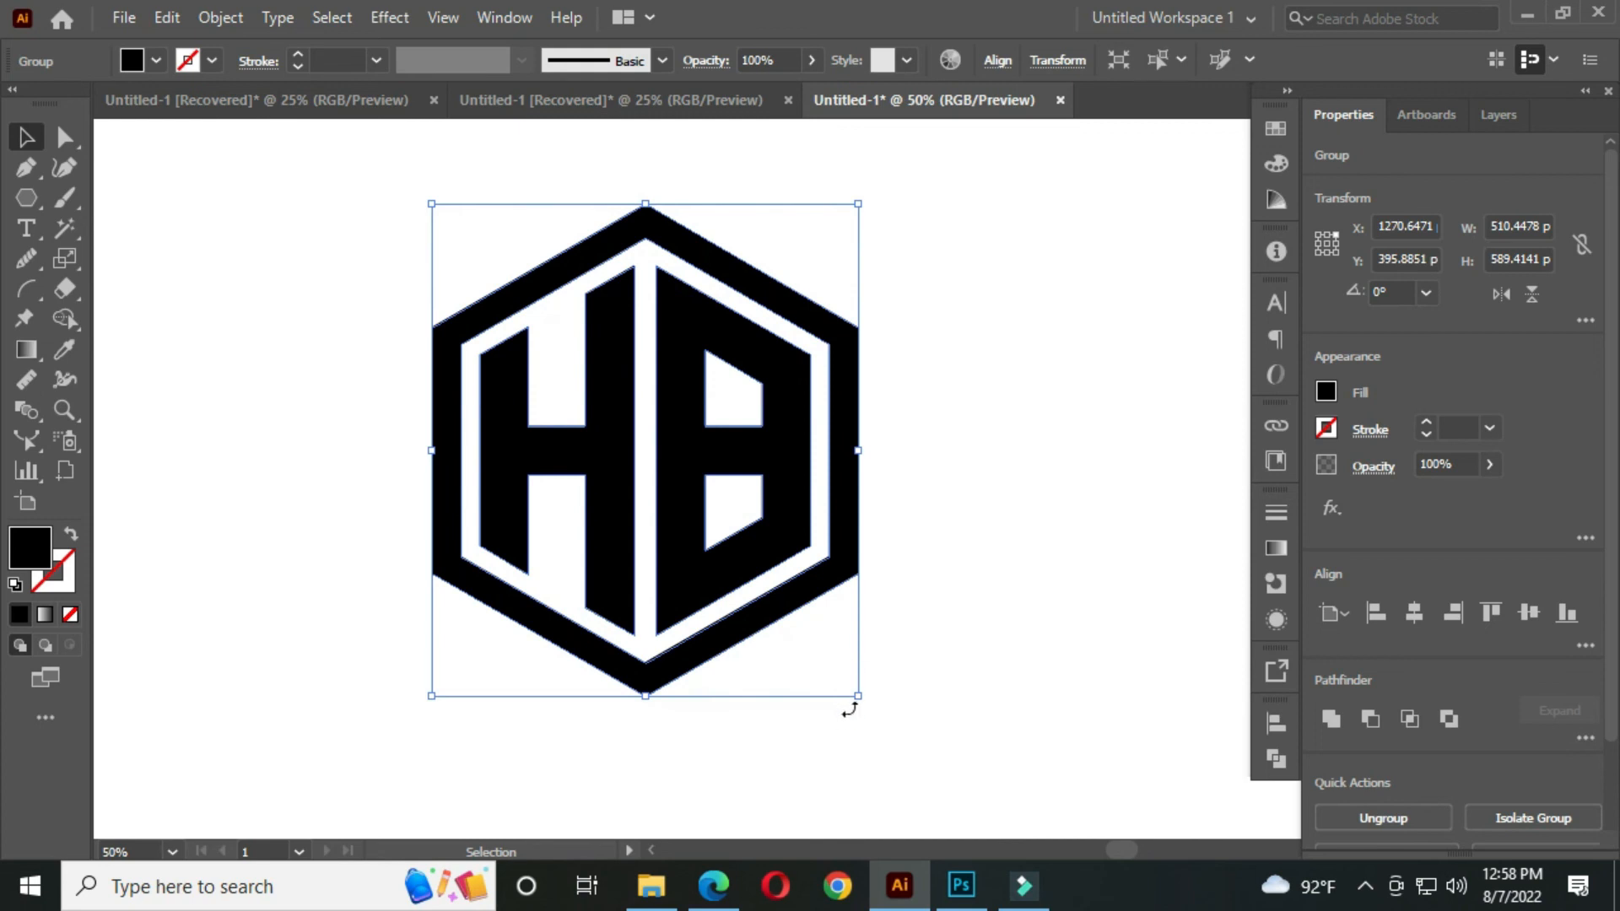
Shrink the grouped logo to about 315 by 363 px and centre it horizontally and vertically on the artboard
{"action": "left_click_drag", "start_coordinate": [858, 696], "coordinate": [777, 625]}
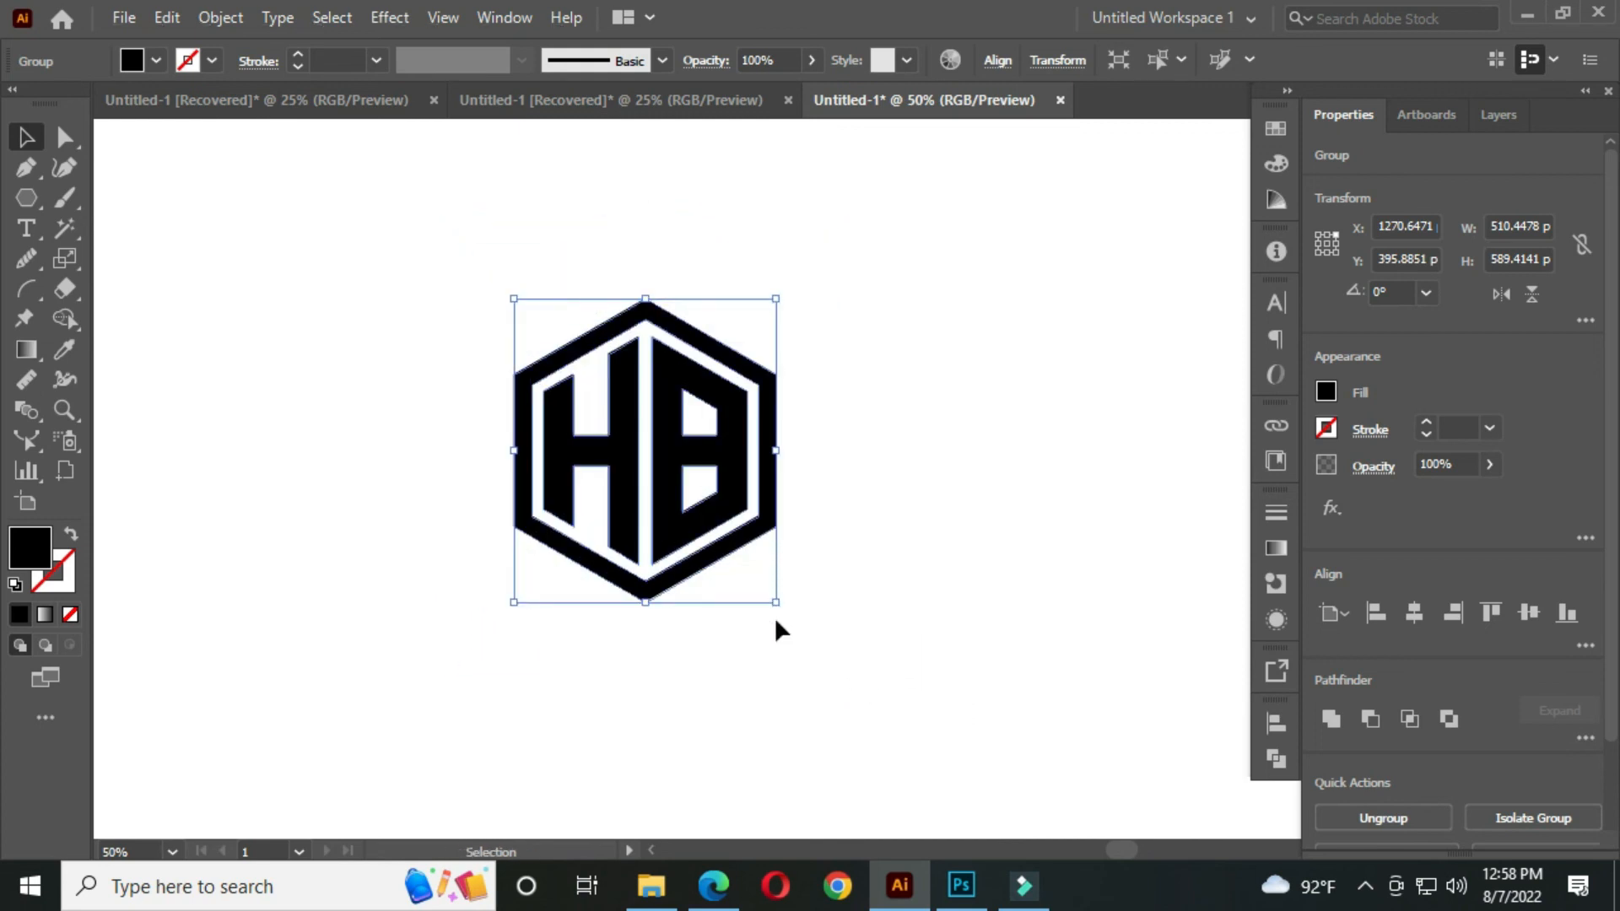
{"action": "left_click", "coordinate": [1414, 619]}
{"action": "left_click", "coordinate": [1526, 615]}
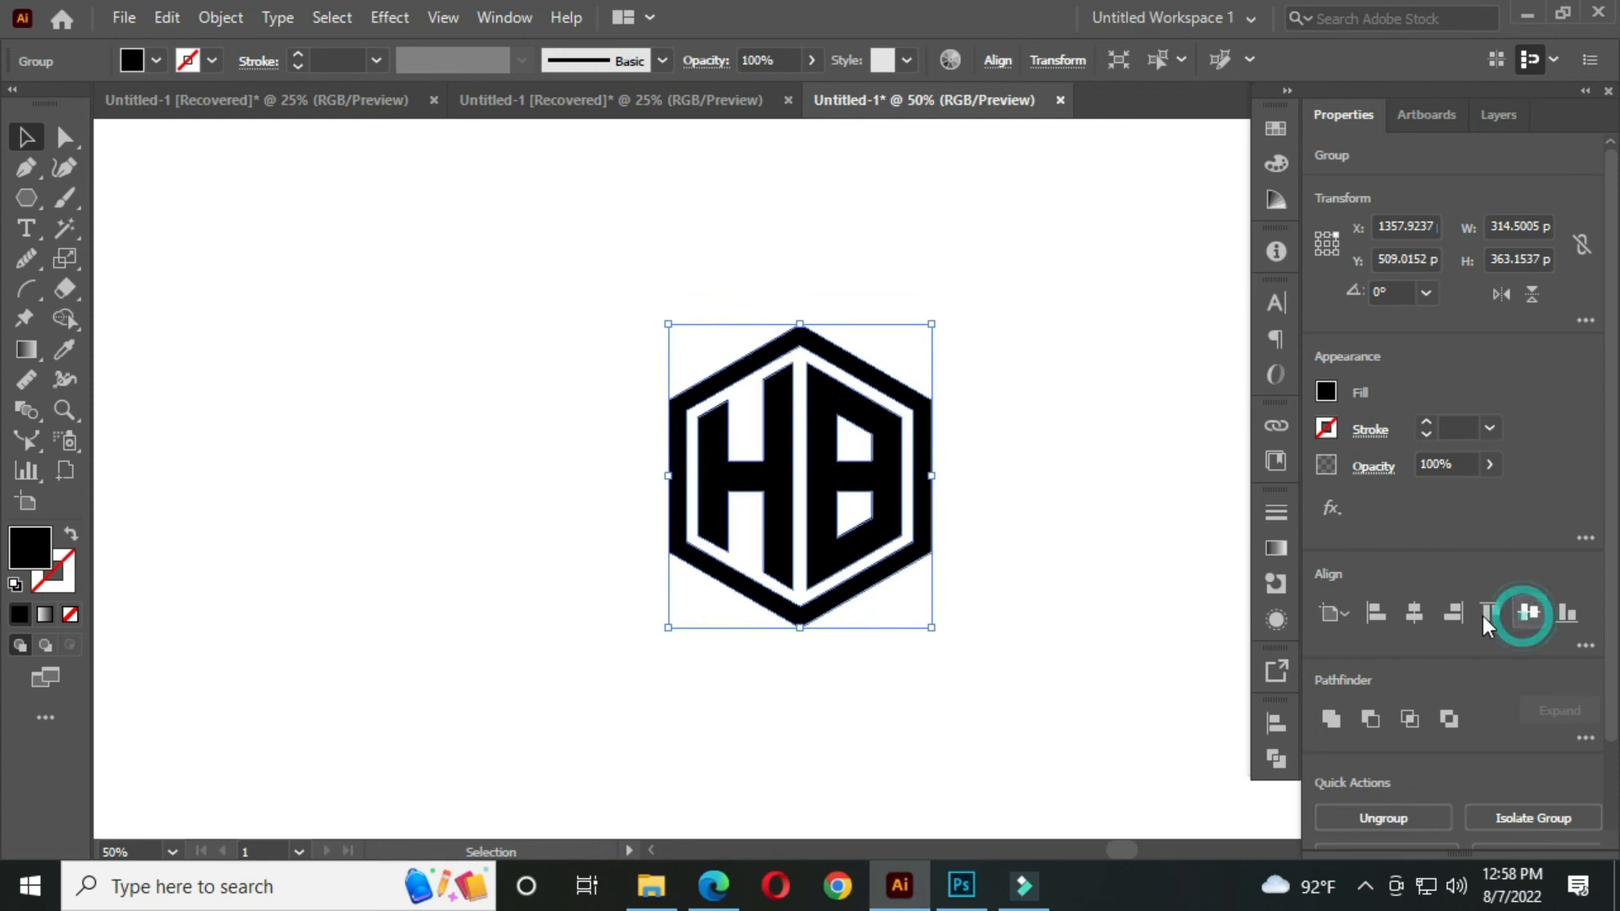
{"action": "left_click", "coordinate": [1080, 570]}
{"action": "left_click_drag", "start_coordinate": [1042, 567], "coordinate": [885, 553]}
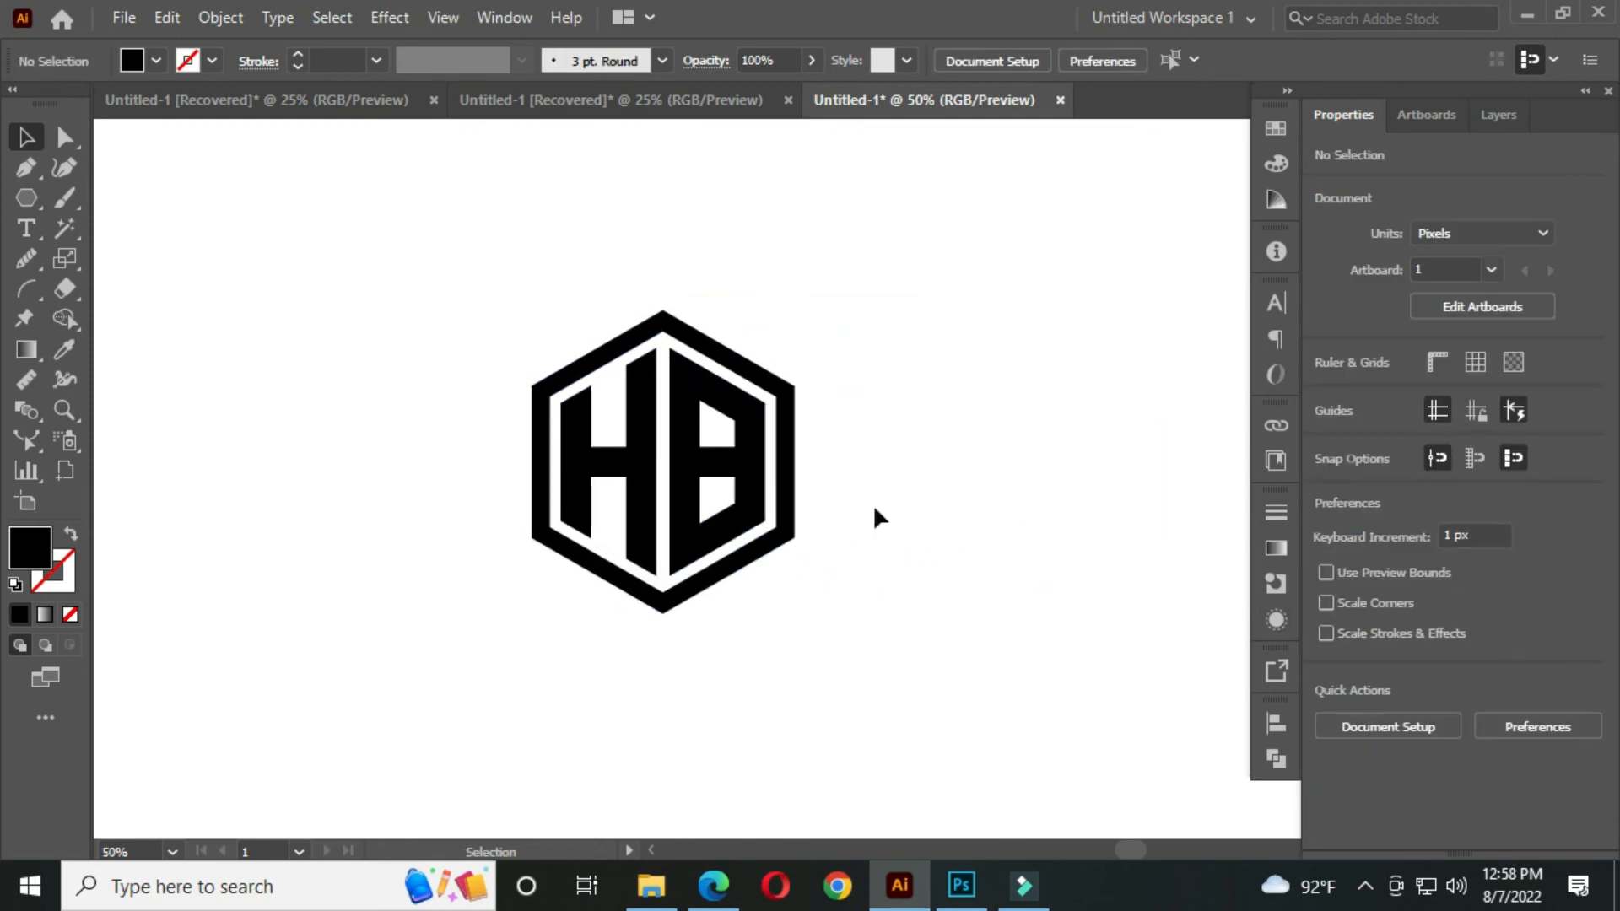